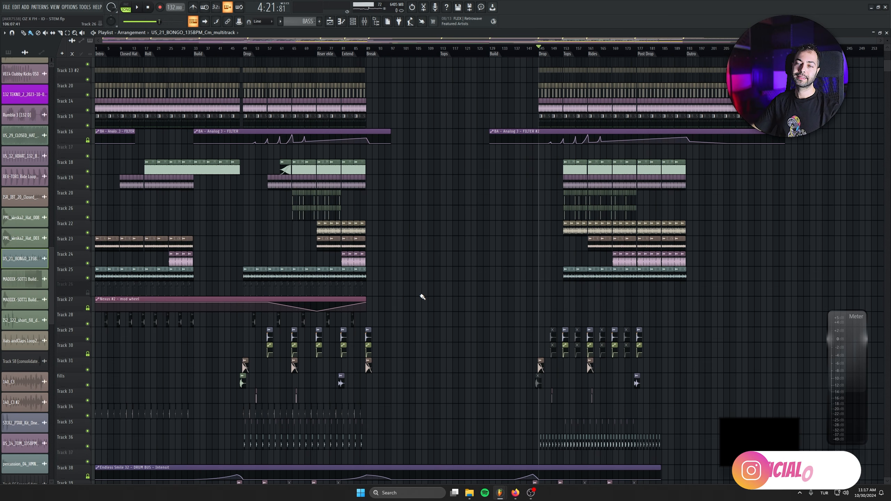
Step: Play the soloed Kick 4 layer from the first drop in the playlist
{"action": "left_click_drag", "start_coordinate": [421, 295], "coordinate": [433, 382]}
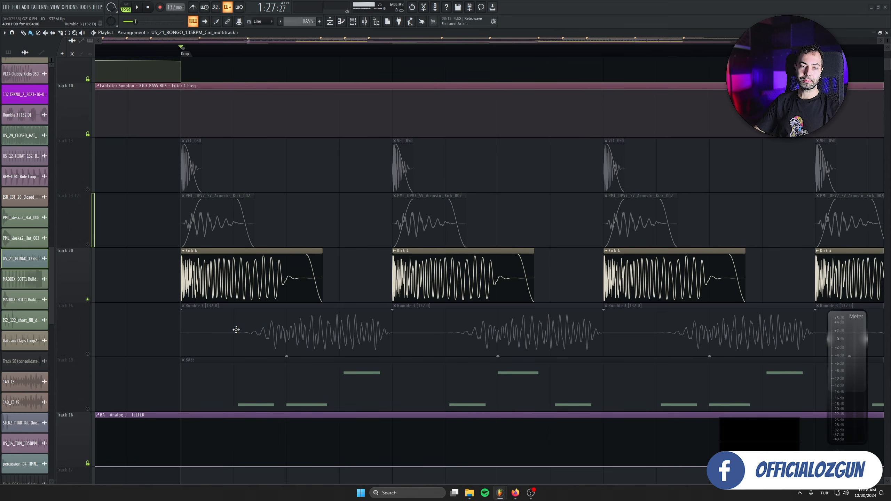
{"action": "key", "text": "space"}
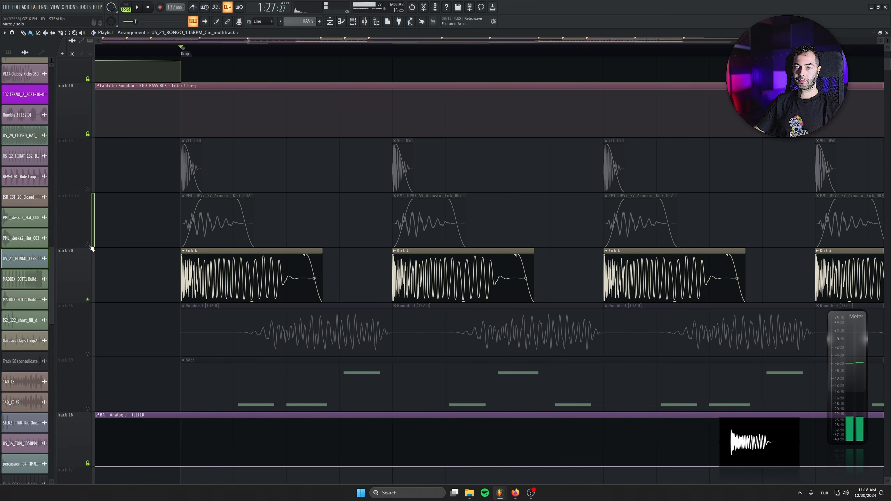
{"action": "key", "text": "space"}
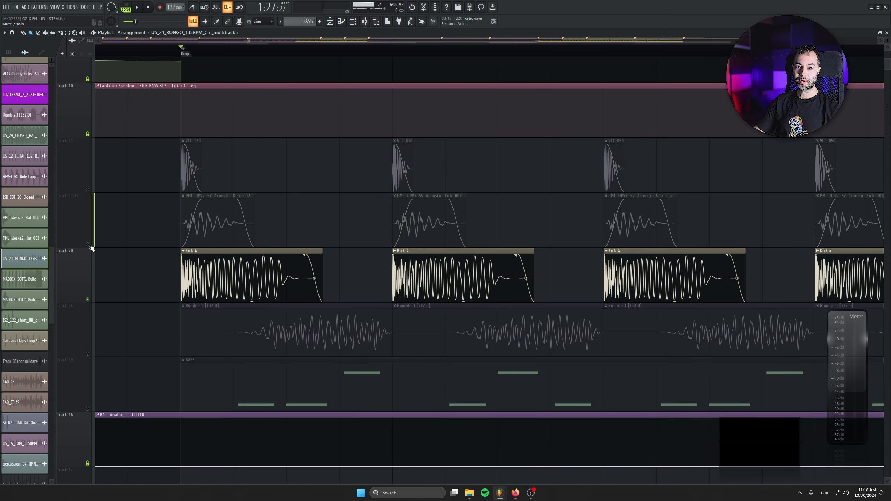
Step: Solo the PML_DPV7_SV_Acoustic_Kick_002 track and play it from the drop
{"action": "right_click", "coordinate": [88, 245]}
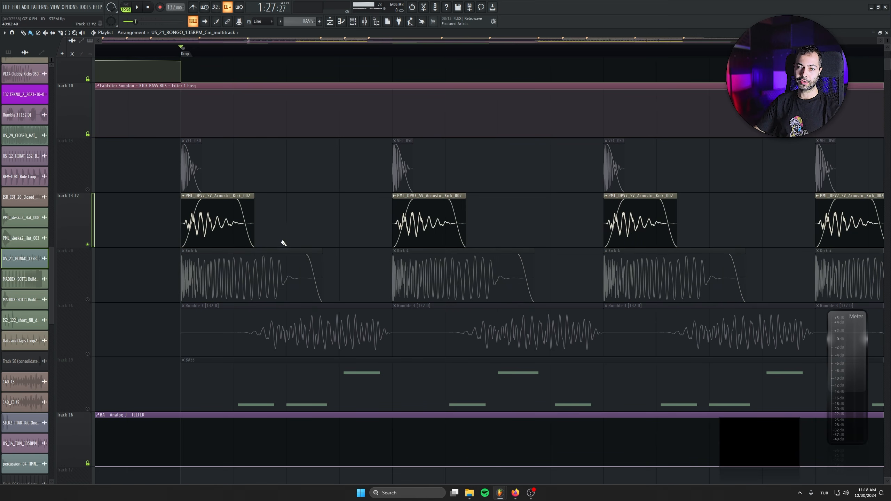
{"action": "key", "text": "space"}
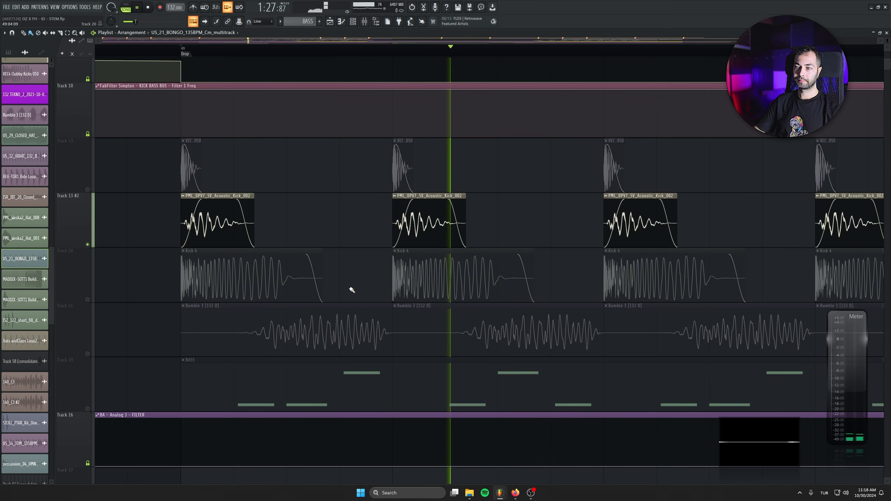
{"action": "key", "text": "space"}
Step: Examine the FabFilter Pro-Q 3 curve on the acoustic kick's Kick 3 mixer channel
{"action": "double_click", "coordinate": [226, 197]}
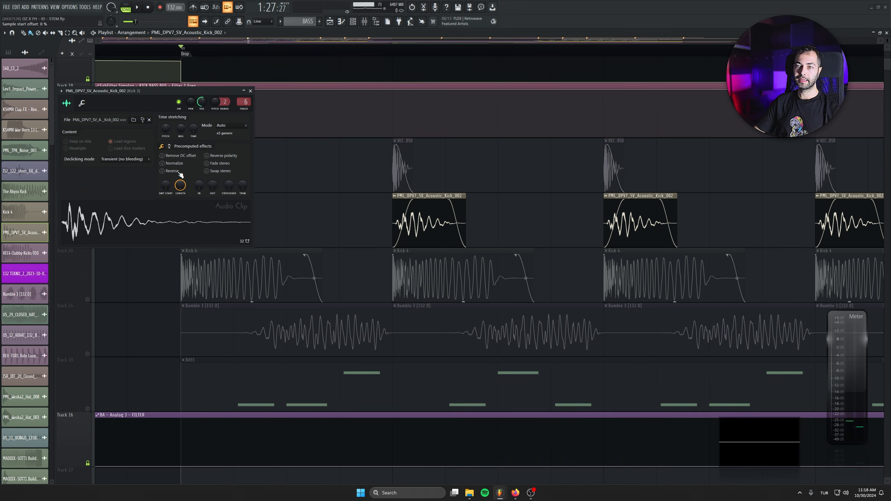
{"action": "key", "text": "F9"}
{"action": "left_click", "coordinate": [251, 90]}
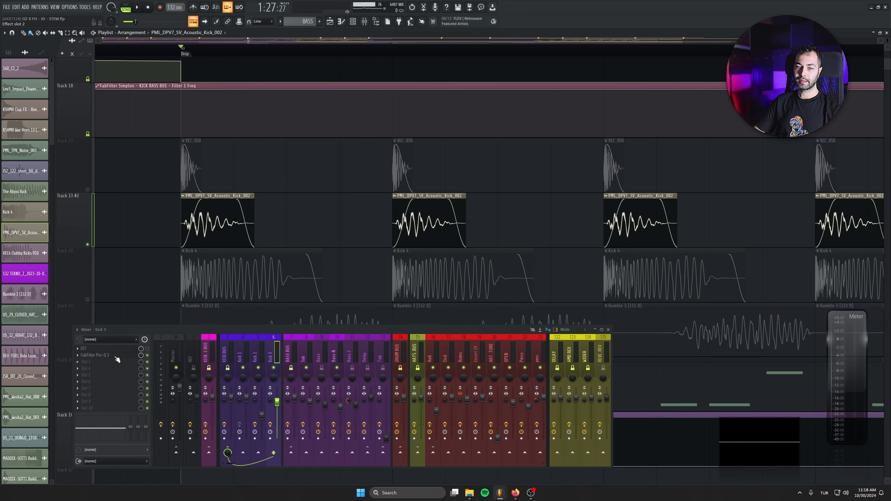
{"action": "left_click", "coordinate": [102, 355]}
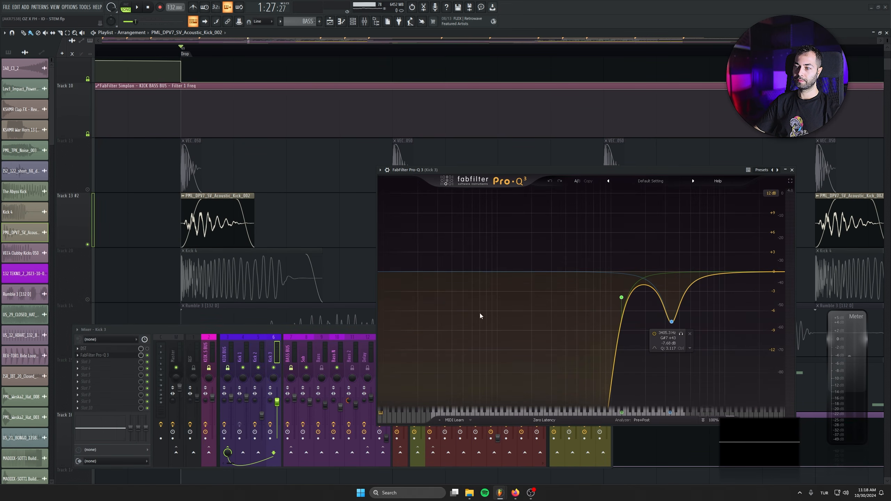
{"action": "left_click", "coordinate": [792, 170]}
Step: Open the VEC4 Clubby Kicks 050 sample from the uppermost kick track and audition its waveform
{"action": "left_click", "coordinate": [191, 140]}
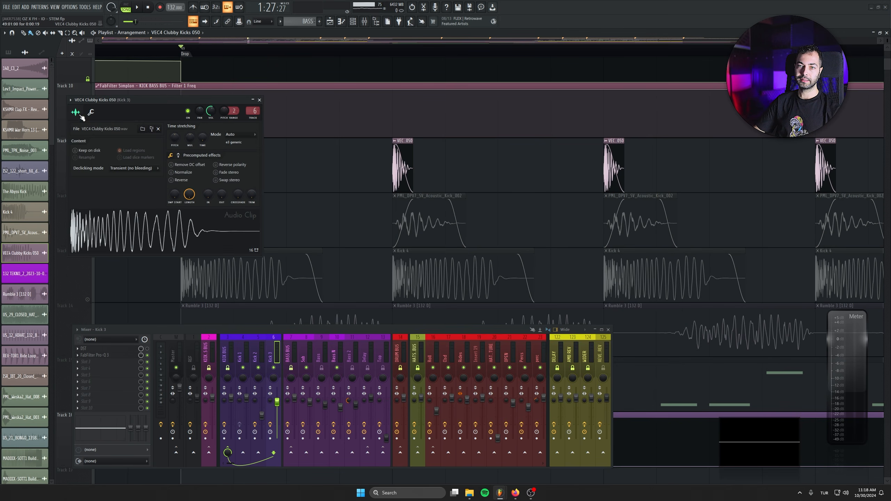
{"action": "left_click", "coordinate": [150, 228]}
{"action": "left_click", "coordinate": [150, 227]}
{"action": "left_click", "coordinate": [150, 227]}
{"action": "left_click", "coordinate": [150, 227]}
Step: Play all three kick layers together and select the clips on the VEC and acoustic kick tracks
{"action": "left_click_drag", "start_coordinate": [165, 249], "coordinate": [166, 239]}
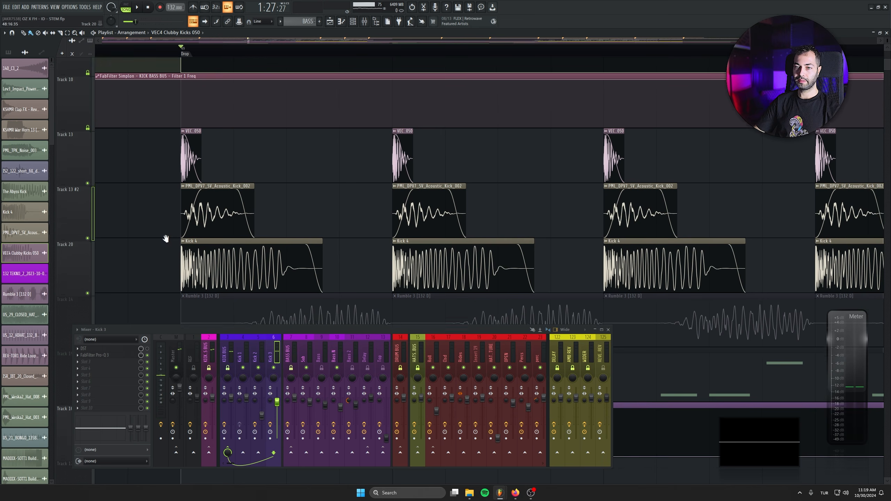
{"action": "scroll", "coordinate": [163, 242], "scroll_direction": "down", "scroll_amount": 2}
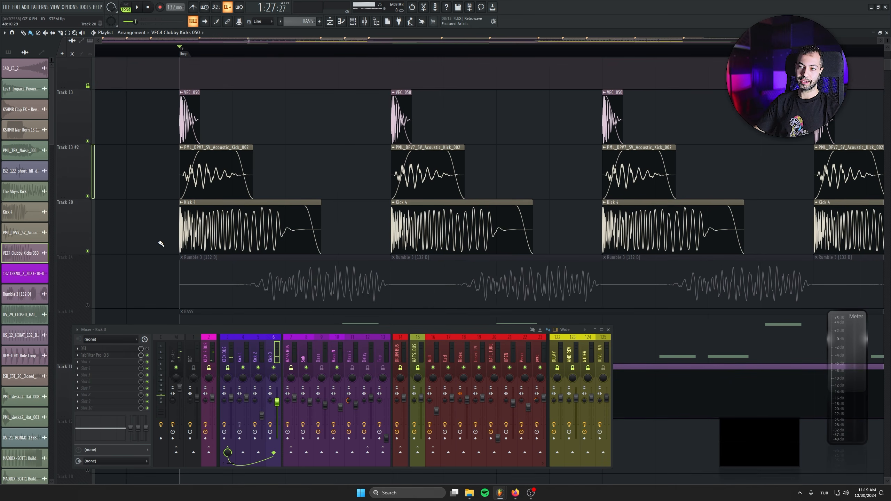
{"action": "key", "text": "space"}
{"action": "left_click_drag", "start_coordinate": [84, 121], "coordinate": [84, 180]}
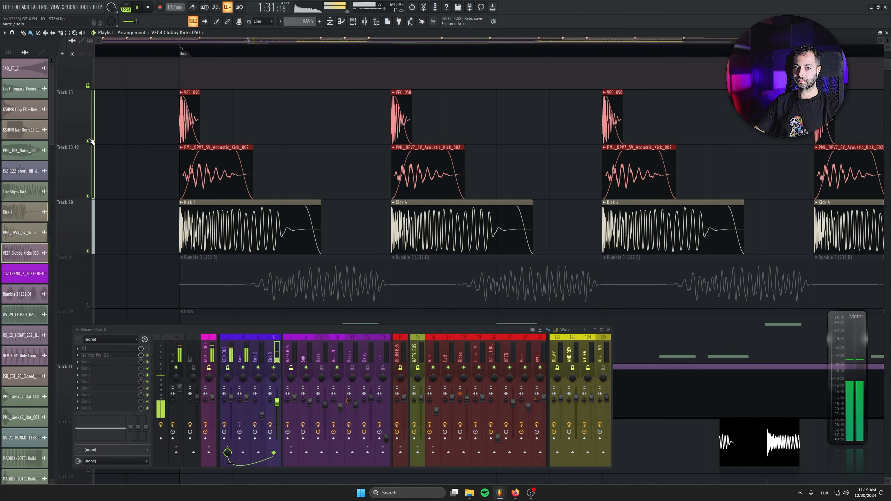
{"action": "key", "text": "space"}
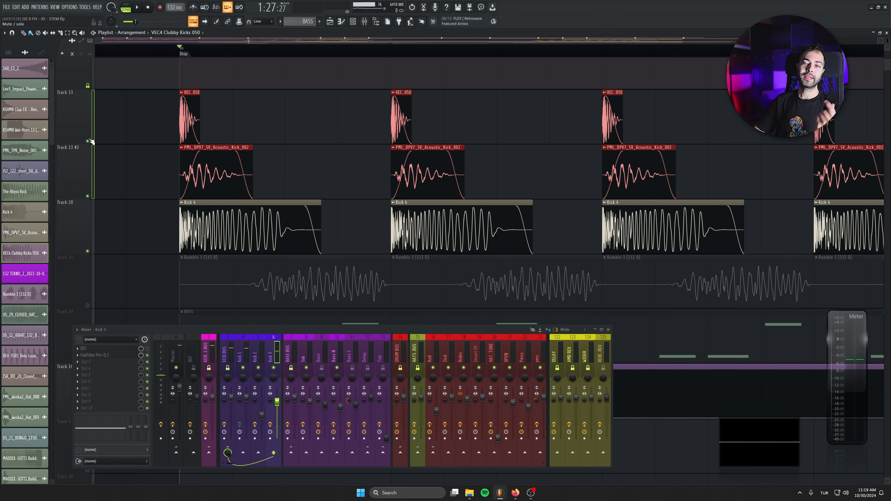
Step: Examine the FabFilter Pro-Q 3 curve on the KICK BUS mixer channel
{"action": "left_click", "coordinate": [233, 351]}
{"action": "left_click", "coordinate": [98, 348]}
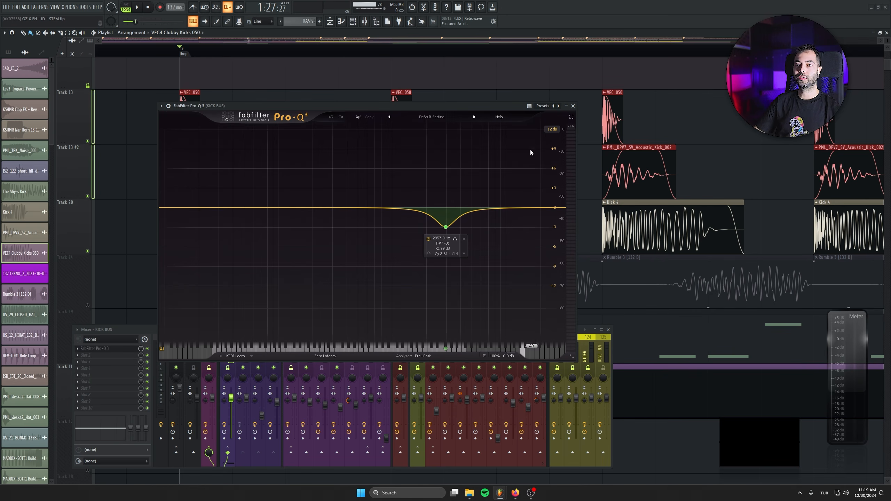
{"action": "left_click", "coordinate": [573, 106]}
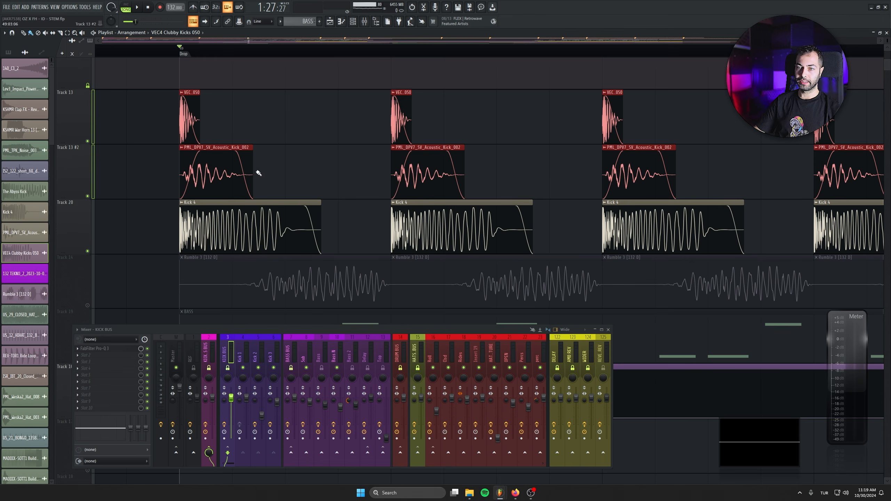
Step: Solo the Rumble 3 [132 D] track and play it from the drop
{"action": "right_click", "coordinate": [87, 305]}
{"action": "key", "text": "space"}
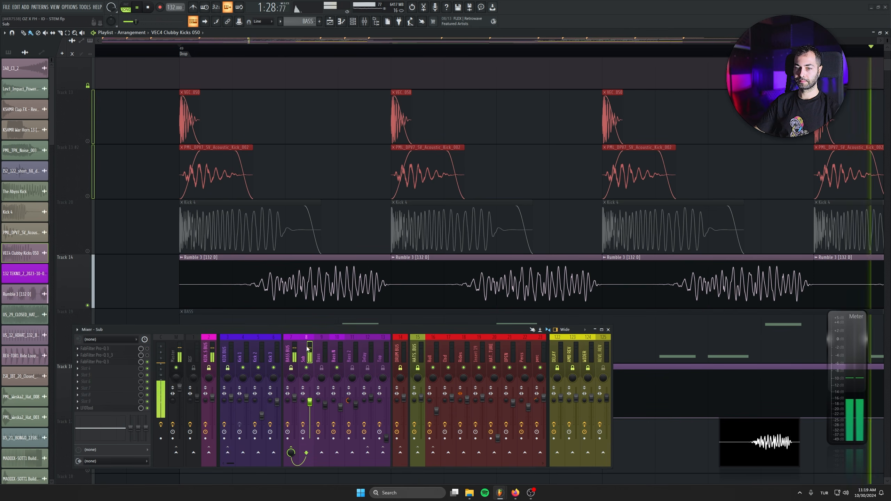
{"action": "key", "text": "space"}
Step: Examine the high-cut Pro-Q 3 on the Sub mixer channel while the rumble plays
{"action": "left_click", "coordinate": [123, 361]}
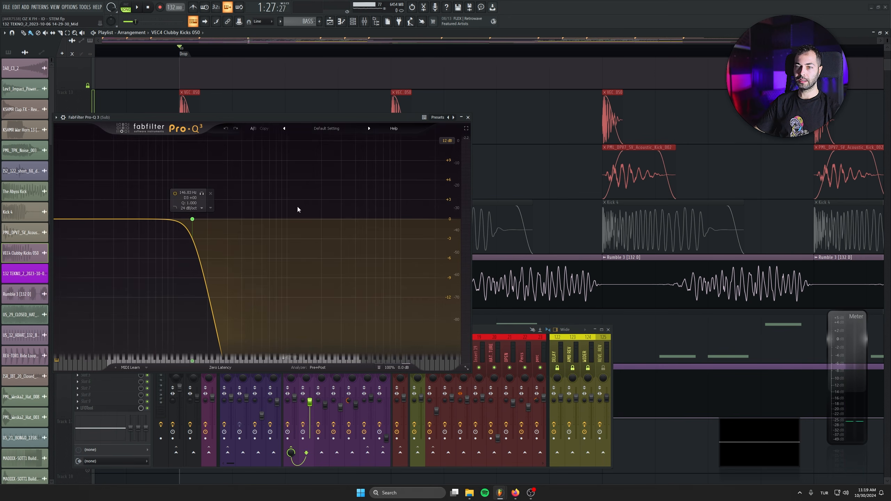
{"action": "key", "text": "space"}
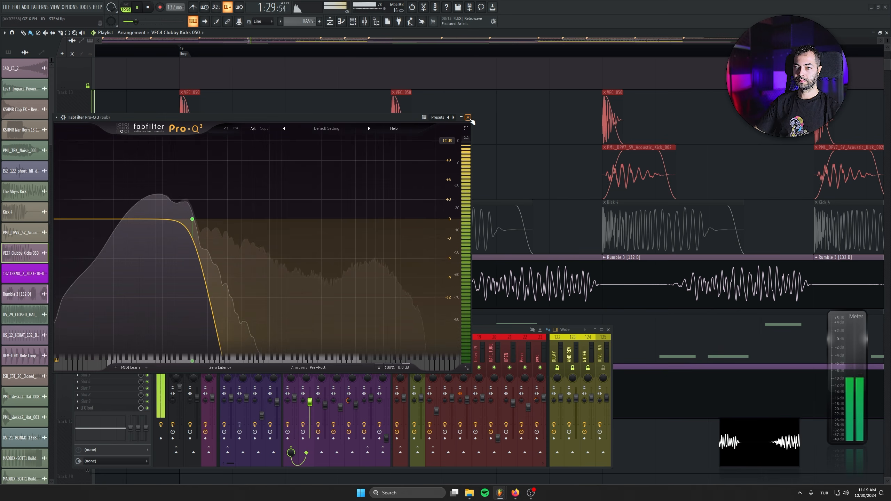
{"action": "left_click", "coordinate": [468, 117]}
{"action": "key", "text": "space"}
{"action": "scroll", "coordinate": [222, 147], "scroll_direction": "down", "scroll_amount": 2}
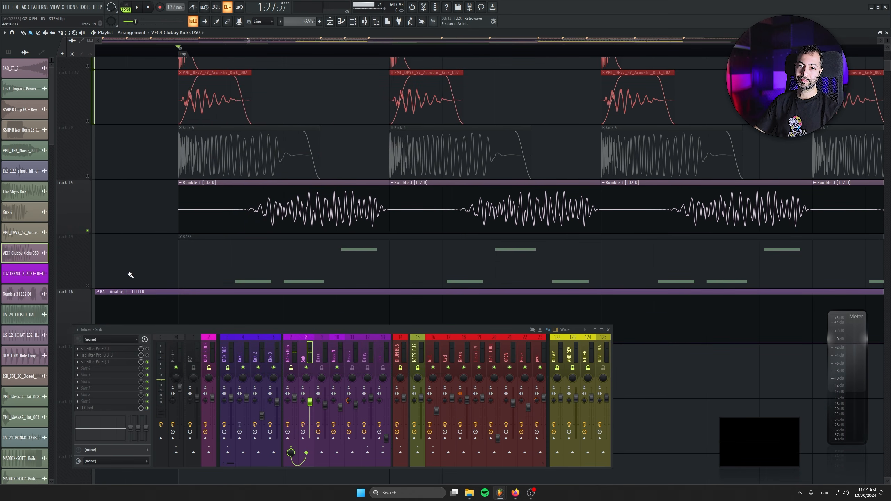
Step: Solo the BASS pattern track, play it and select the Bass N mixer channel
{"action": "right_click", "coordinate": [87, 285]}
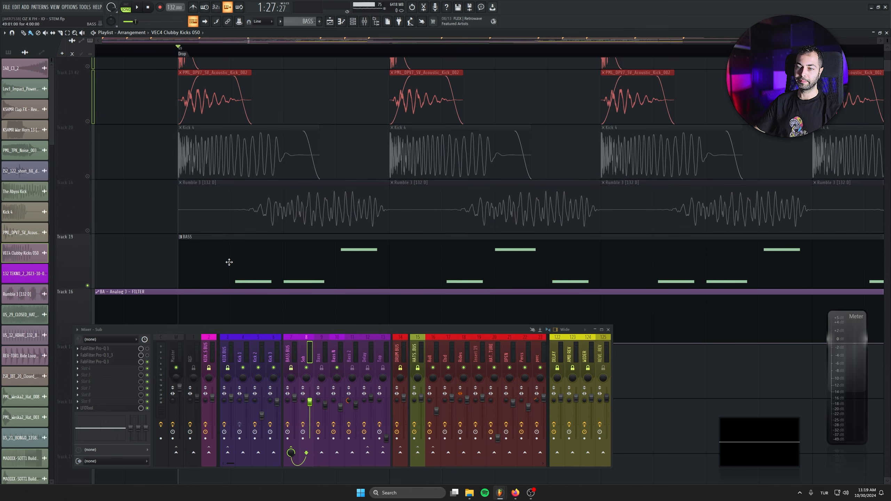
{"action": "key", "text": "space"}
{"action": "left_click", "coordinate": [335, 406]}
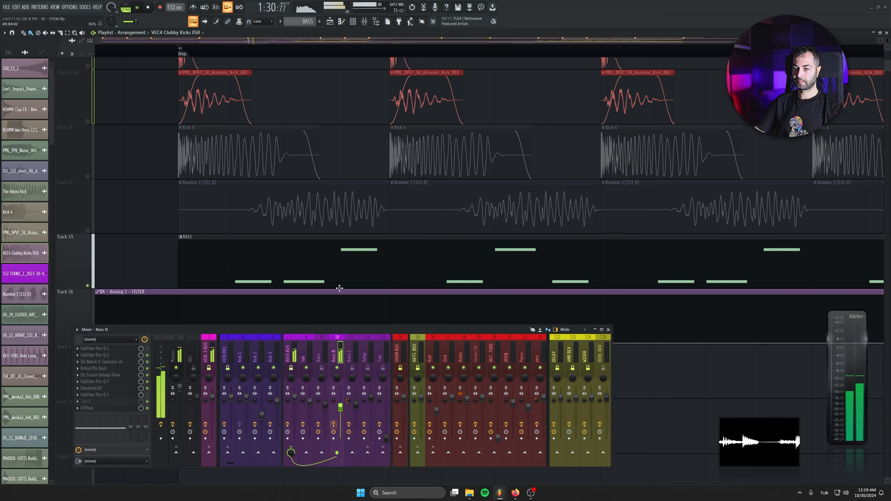
Step: Examine the BASS pattern's notes in the piano roll and replay the bass from the drop
{"action": "double_click", "coordinate": [342, 269]}
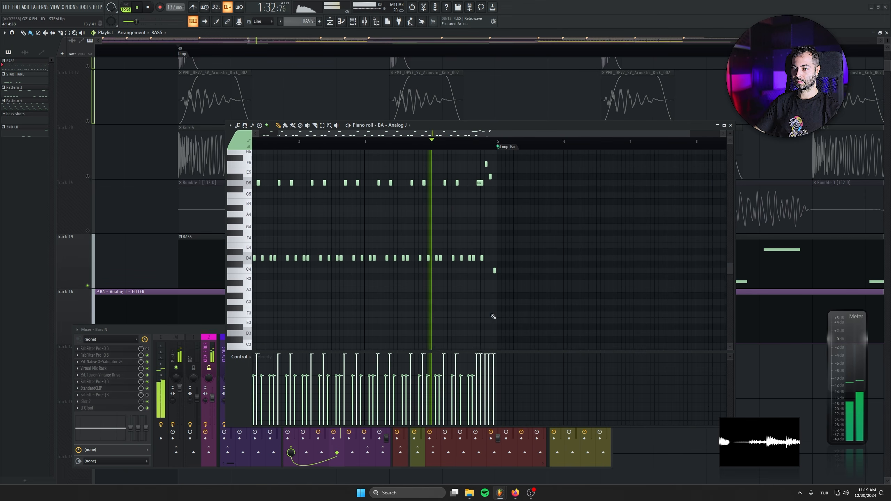
{"action": "scroll", "coordinate": [572, 308], "scroll_direction": "up", "scroll_amount": 4}
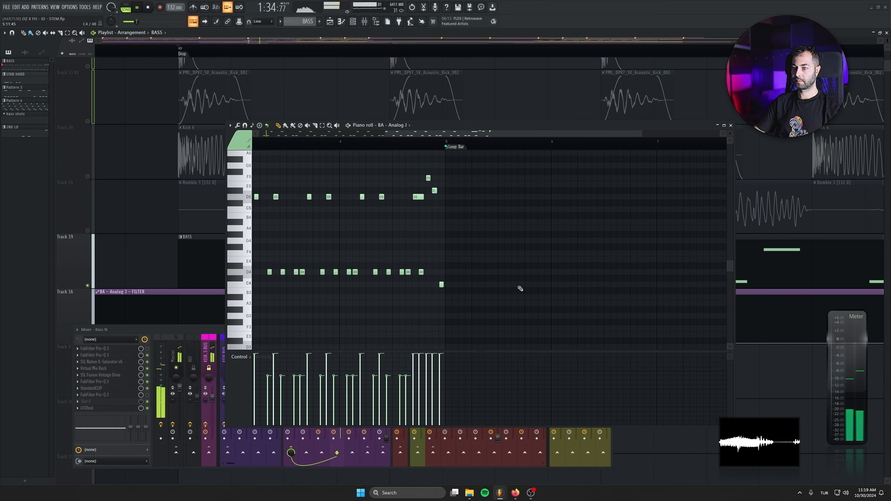
{"action": "key", "text": "Escape"}
{"action": "key", "text": "space"}
{"action": "key", "text": "space"}
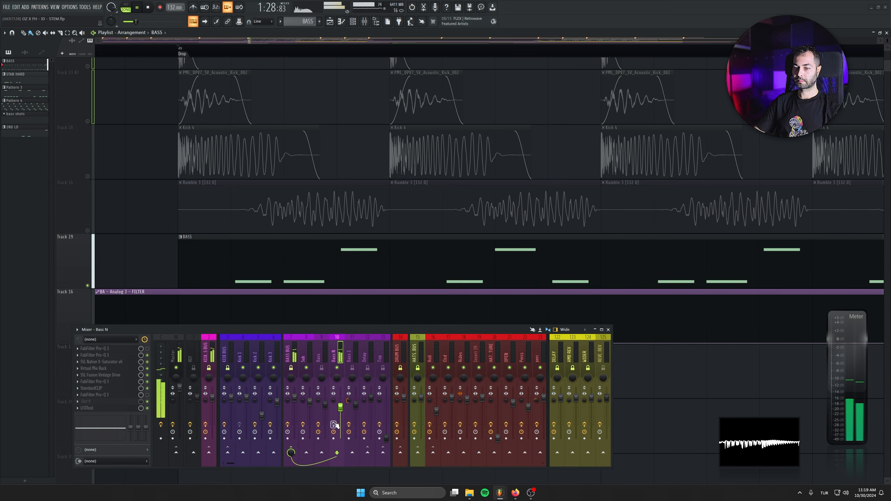
{"action": "key", "text": "space"}
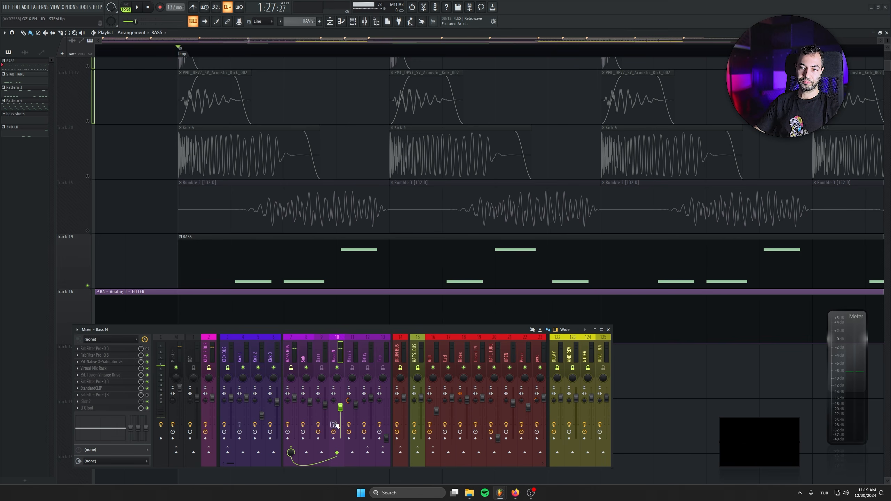
Step: Review the Bass N effects: the low-cut Pro-Q 3, Virtual Mix Rack, SSL X-Saturator and SSL Fusion Vintage Drive
{"action": "left_click", "coordinate": [93, 355]}
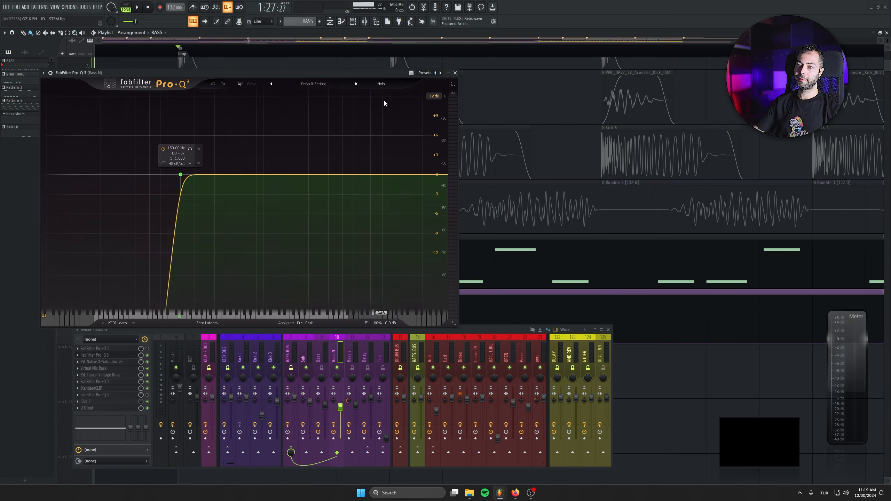
{"action": "left_click", "coordinate": [455, 73]}
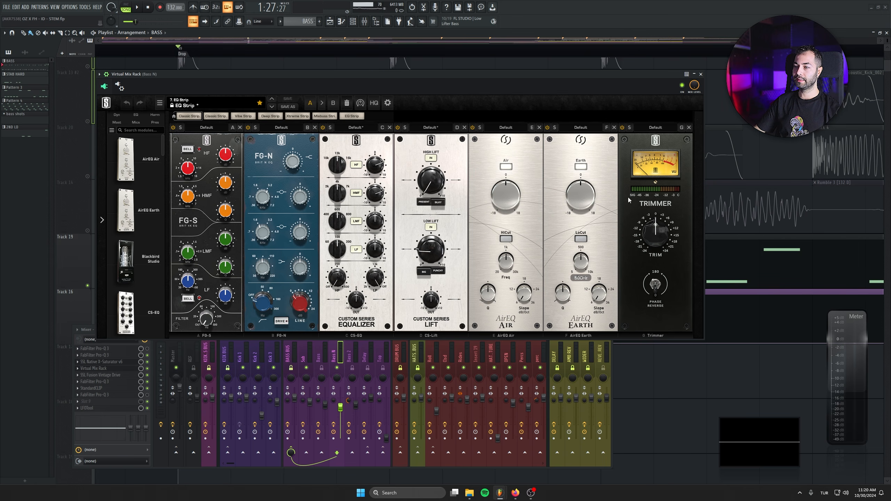
{"action": "left_click", "coordinate": [701, 74]}
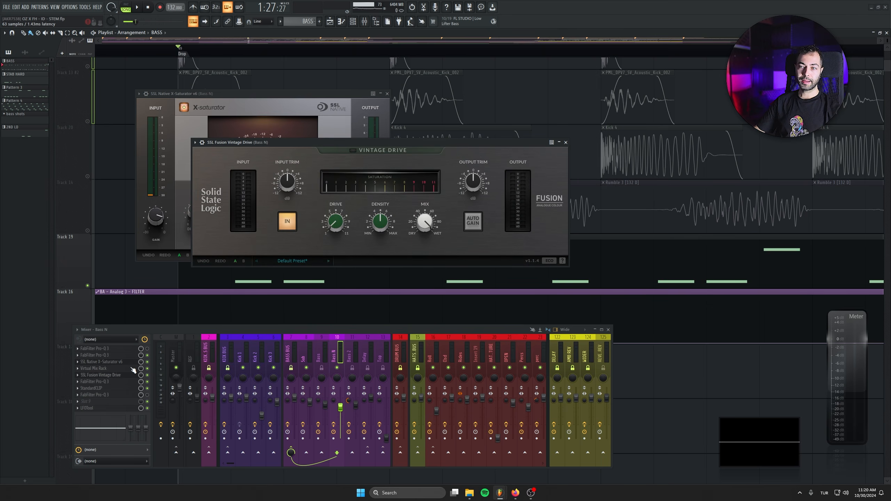
{"action": "left_click", "coordinate": [387, 93]}
{"action": "left_click_drag", "start_coordinate": [410, 144], "coordinate": [395, 153]}
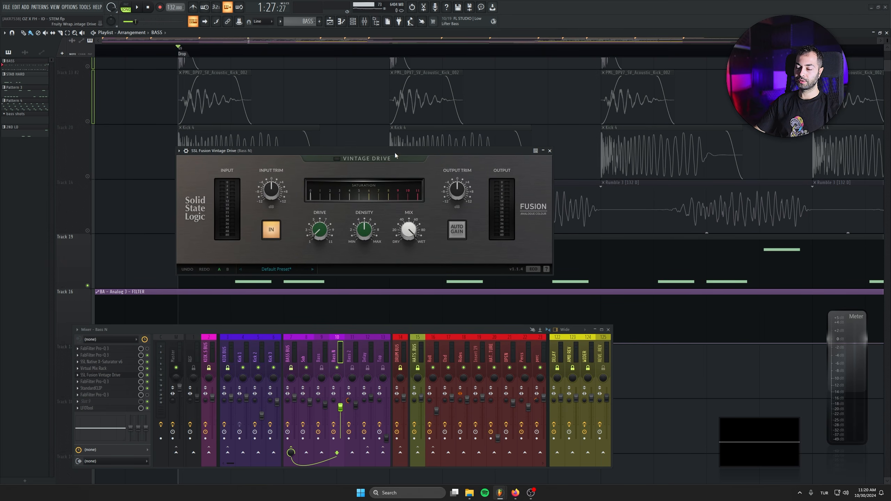
{"action": "left_click", "coordinate": [550, 152]}
Step: Compare the low-shelf Pro-Q 3 placed after Vintage Drive on Bass N with the earlier low-cut Pro-Q 3
{"action": "left_click", "coordinate": [91, 382]}
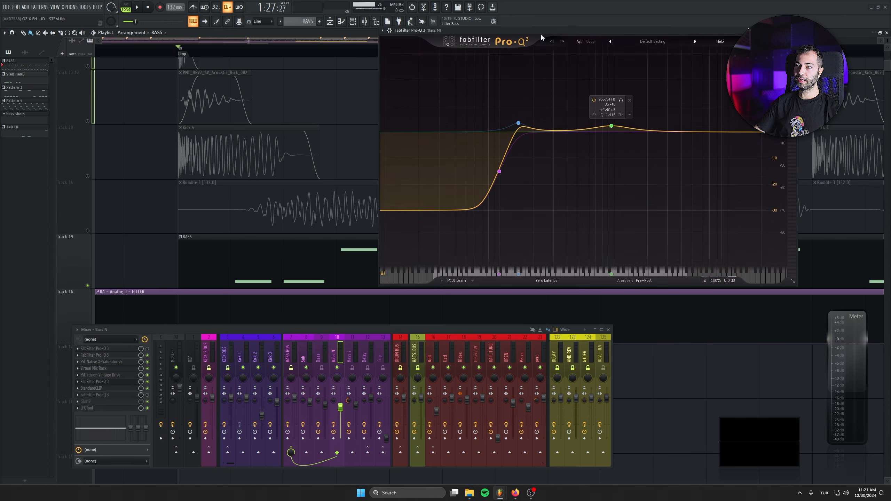
{"action": "left_click_drag", "start_coordinate": [540, 36], "coordinate": [438, 64]}
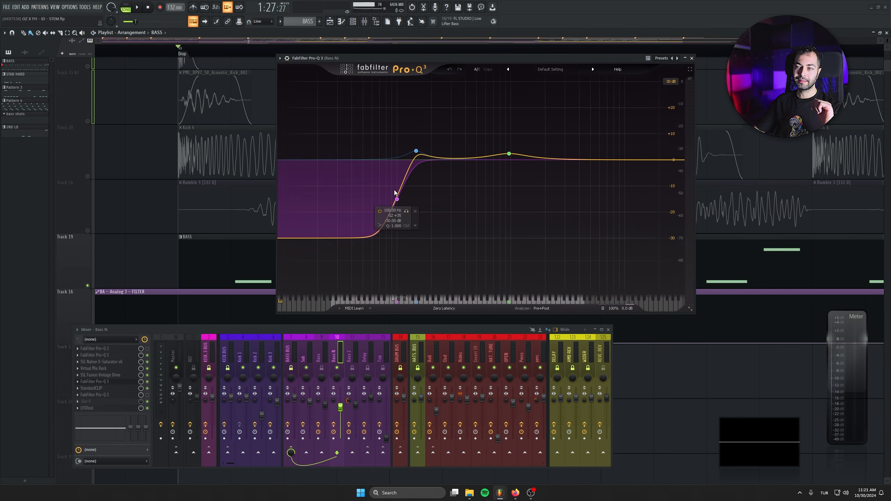
{"action": "left_click", "coordinate": [102, 354]}
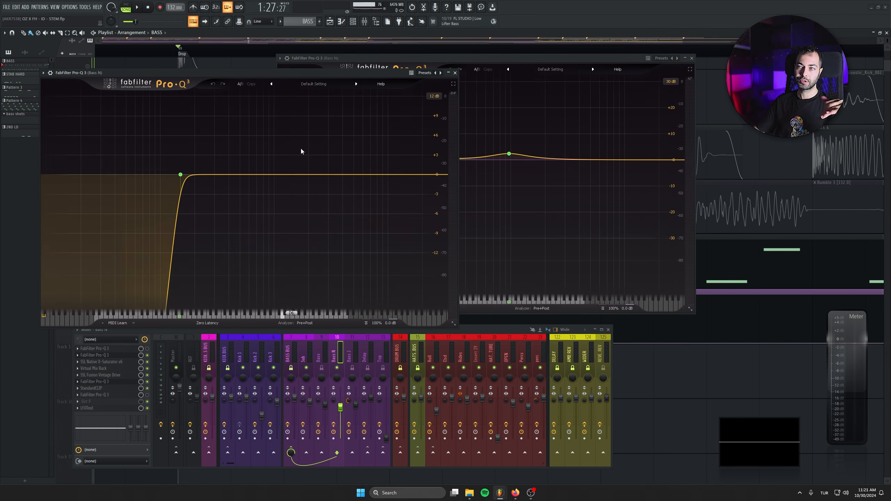
{"action": "left_click", "coordinate": [456, 74]}
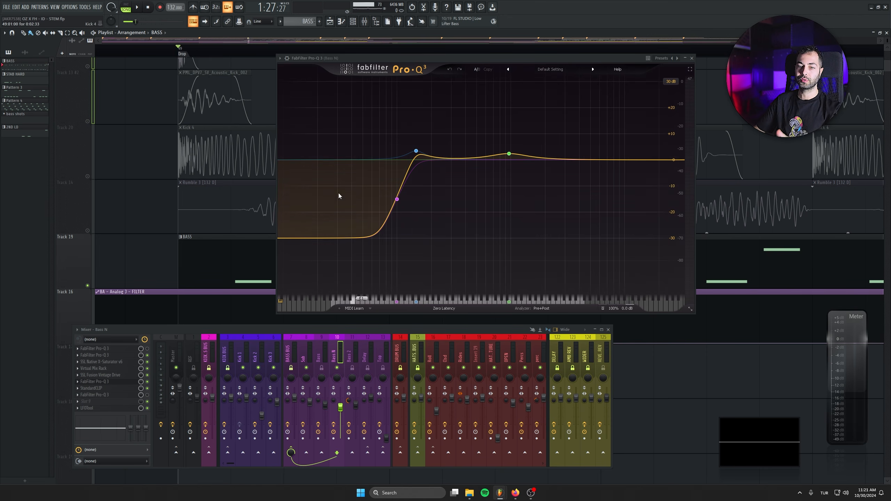
Step: Inspect StandardCLIP on Bass N while playing the bass, and close the plug-in
{"action": "left_click", "coordinate": [116, 389]}
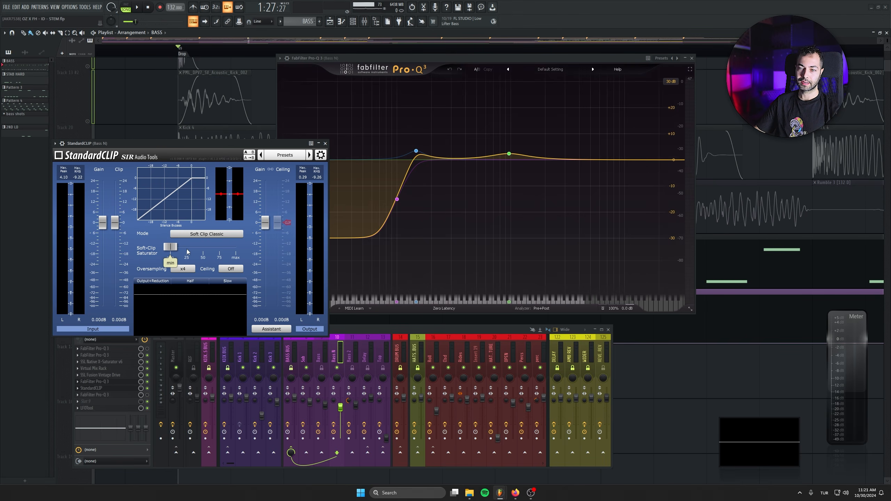
{"action": "key", "text": "space"}
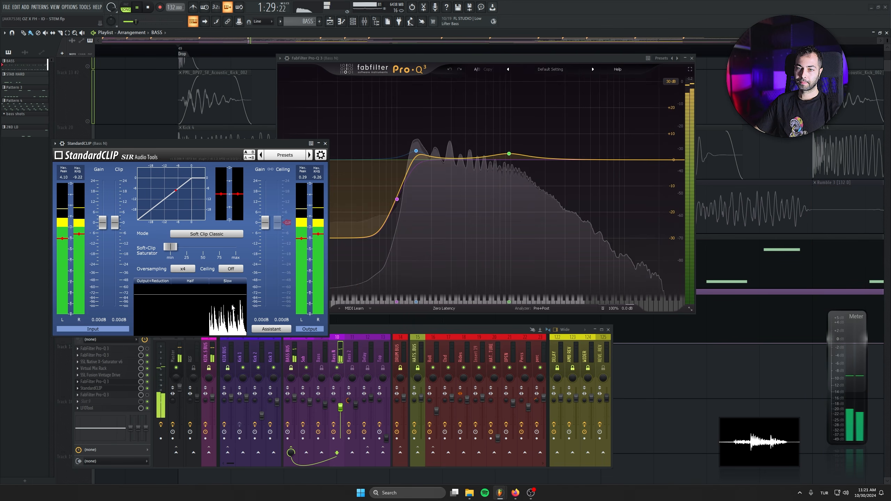
{"action": "key", "text": "space"}
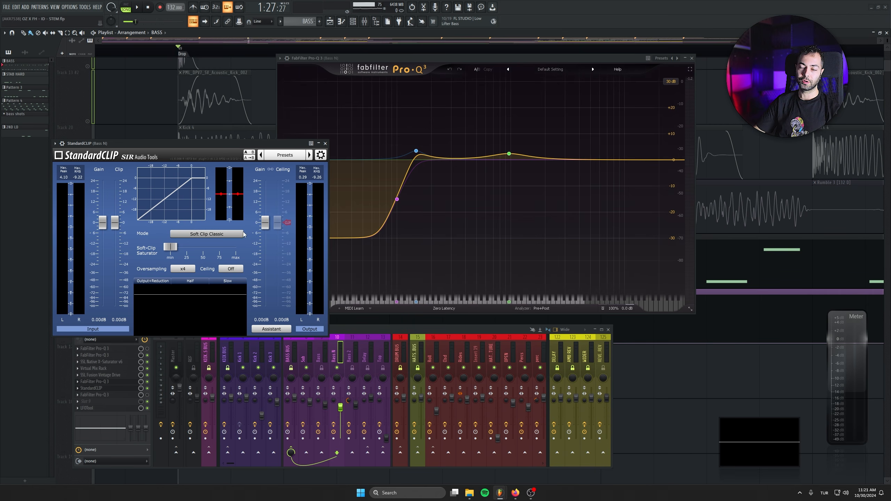
{"action": "left_click", "coordinate": [325, 143]}
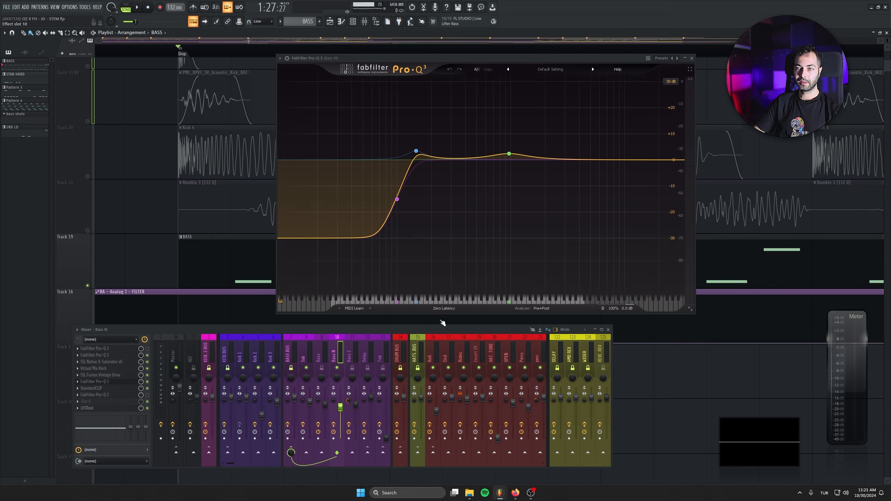
Step: Audition the bass through LFOTool on Bass N, and close the LFOTool and Pro-Q 3 windows
{"action": "key", "text": "space"}
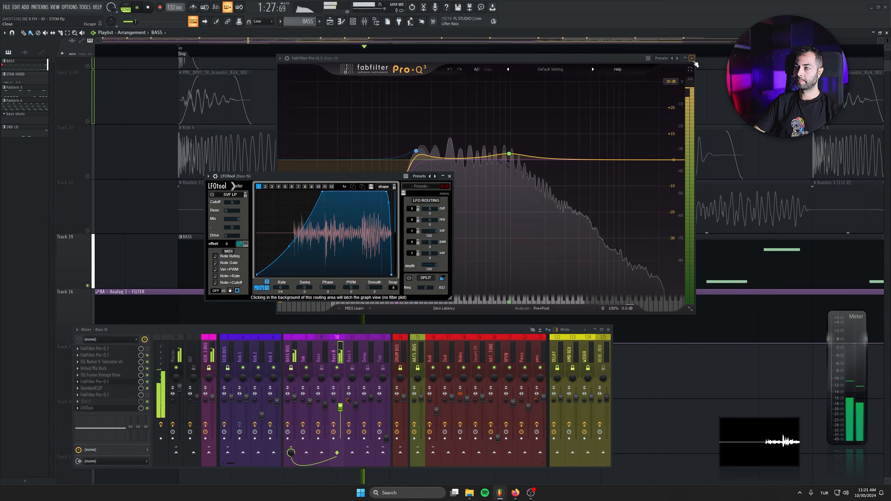
{"action": "left_click", "coordinate": [692, 58]}
{"action": "left_click", "coordinate": [449, 176]}
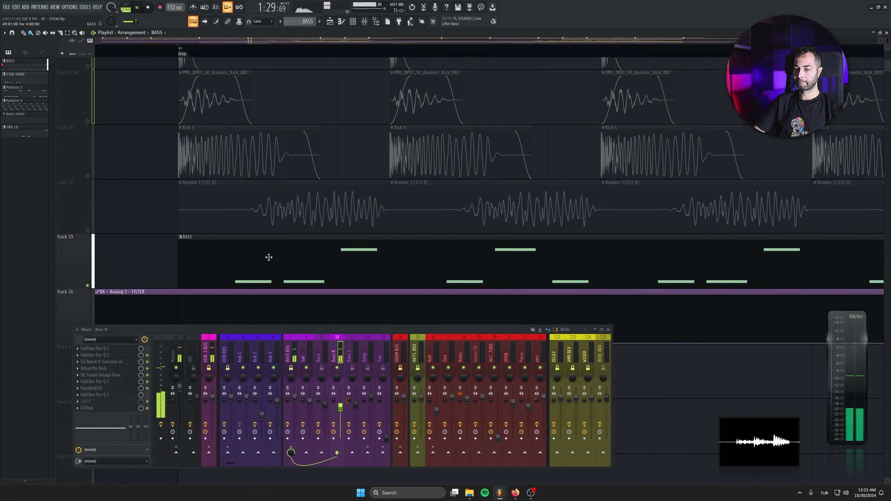
{"action": "scroll", "coordinate": [307, 254], "scroll_direction": "down", "scroll_amount": 2}
{"action": "key", "text": "space"}
Step: Mark the first rise of the bass filter automation on Track 16 and open the bass's Serum synth beside it
{"action": "left_click_drag", "start_coordinate": [360, 246], "coordinate": [459, 298]}
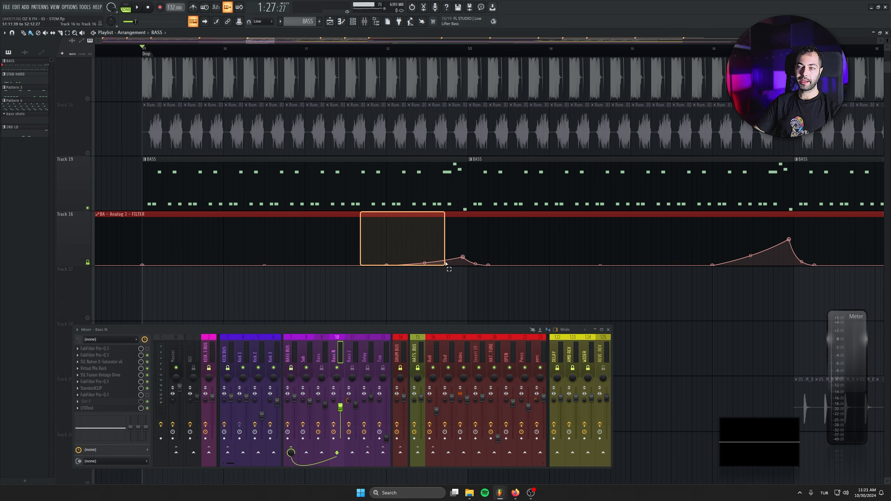
{"action": "left_click", "coordinate": [353, 22]}
{"action": "left_click", "coordinate": [146, 175]}
{"action": "left_click", "coordinate": [284, 34]}
{"action": "left_click_drag", "start_coordinate": [323, 124], "coordinate": [317, 242]}
{"action": "left_click_drag", "start_coordinate": [370, 138], "coordinate": [298, 124]}
{"action": "left_click_drag", "start_coordinate": [325, 192], "coordinate": [336, 143]}
{"action": "scroll", "coordinate": [338, 150], "scroll_direction": "down", "scroll_amount": 1}
Step: Play the bass through its filter automation rises with Serum open, and close Serum
{"action": "key", "text": "space"}
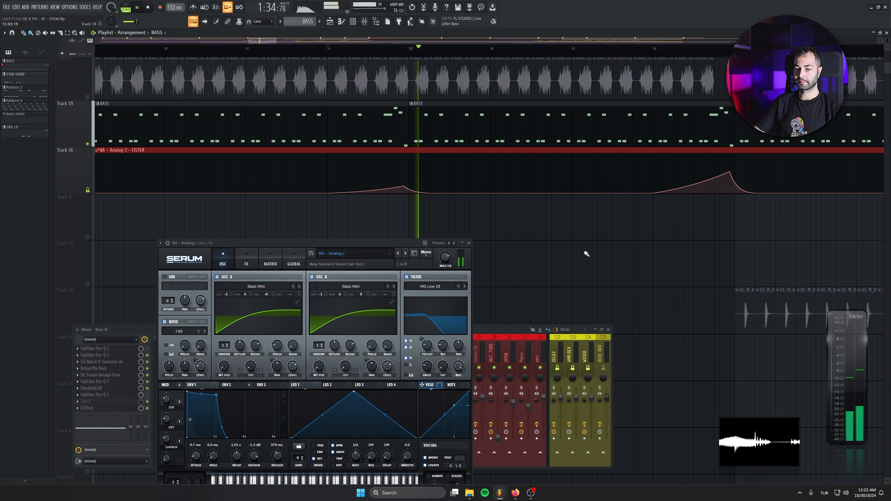
{"action": "left_click_drag", "start_coordinate": [597, 253], "coordinate": [351, 240]}
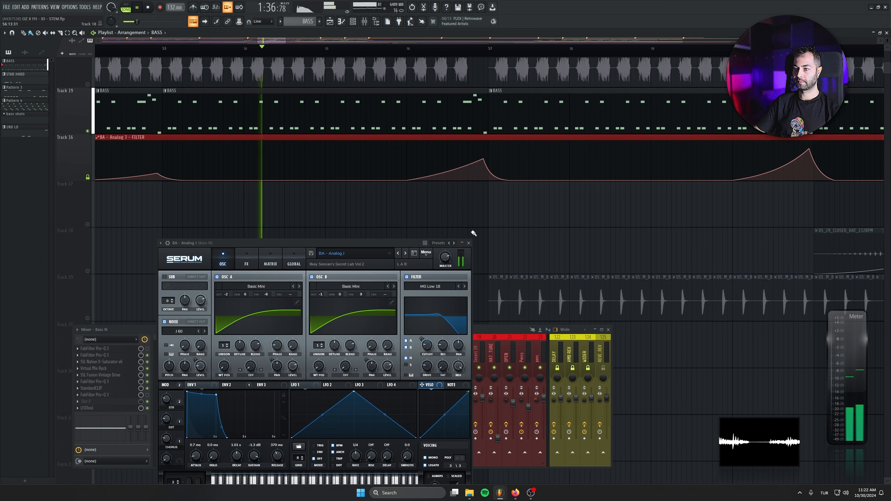
{"action": "key", "text": "space"}
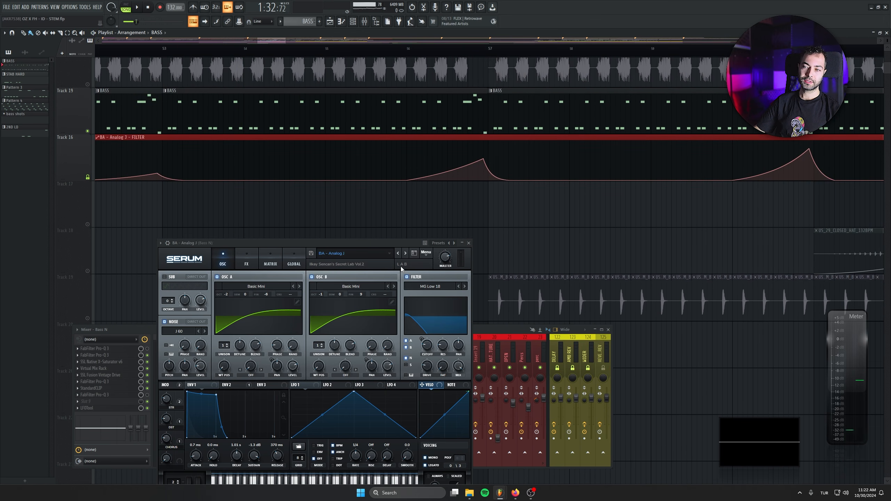
{"action": "left_click", "coordinate": [468, 244]}
Step: Select the KICK BASS BUS mixer channel and check its Pro-Q 3
{"action": "scroll", "coordinate": [418, 254], "scroll_direction": "down", "scroll_amount": 6}
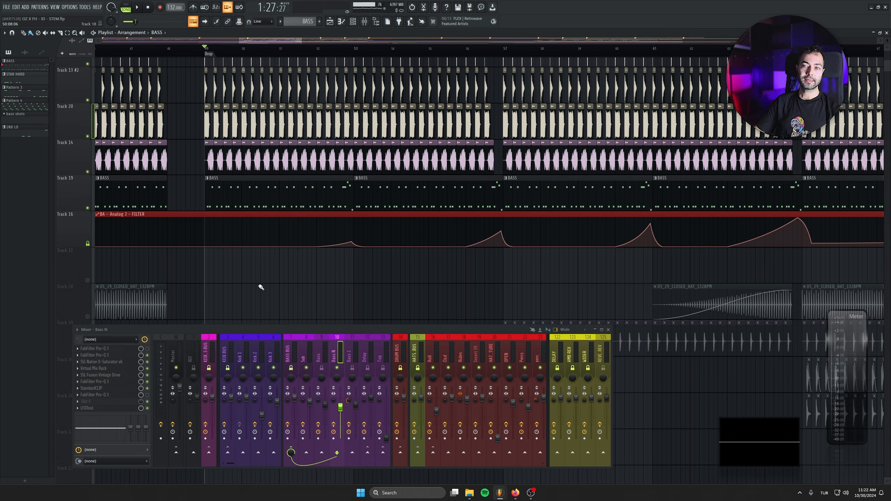
{"action": "left_click", "coordinate": [295, 352]}
{"action": "left_click", "coordinate": [229, 353]}
{"action": "left_click", "coordinate": [214, 352]}
{"action": "left_click", "coordinate": [107, 356]}
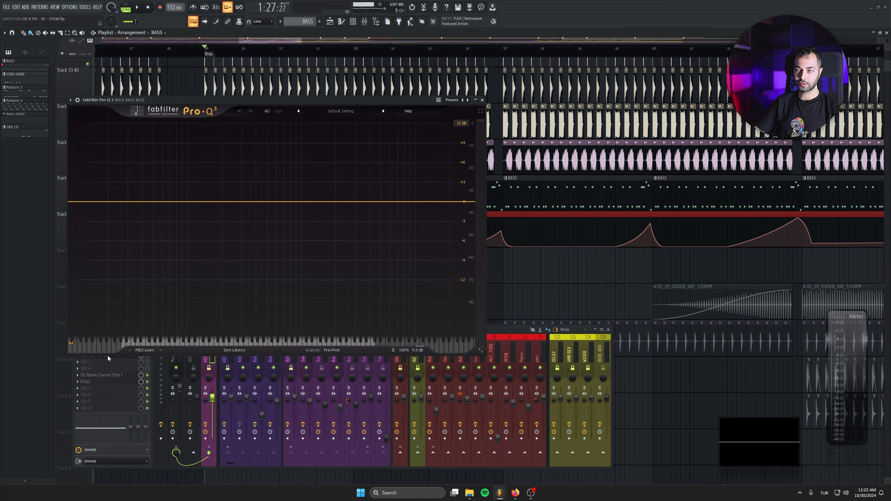
{"action": "left_click", "coordinate": [107, 356]}
Step: Review the SSL Native Channel Strip 2 and KClip3 on the KICK BASS BUS
{"action": "left_click", "coordinate": [101, 374]}
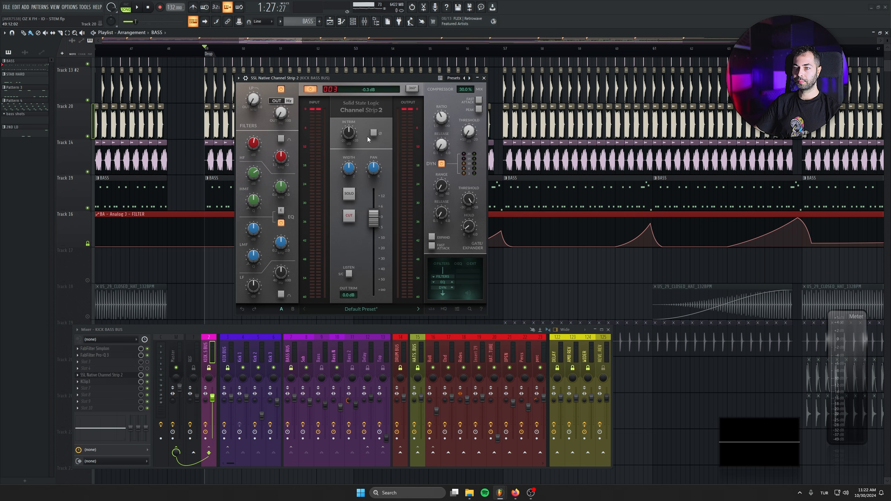
{"action": "left_click_drag", "start_coordinate": [338, 80], "coordinate": [280, 94]}
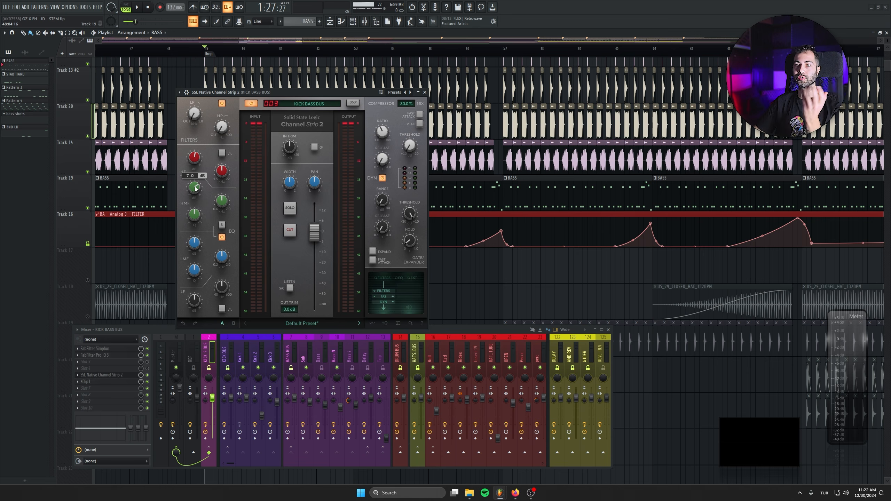
{"action": "left_click", "coordinate": [425, 92]}
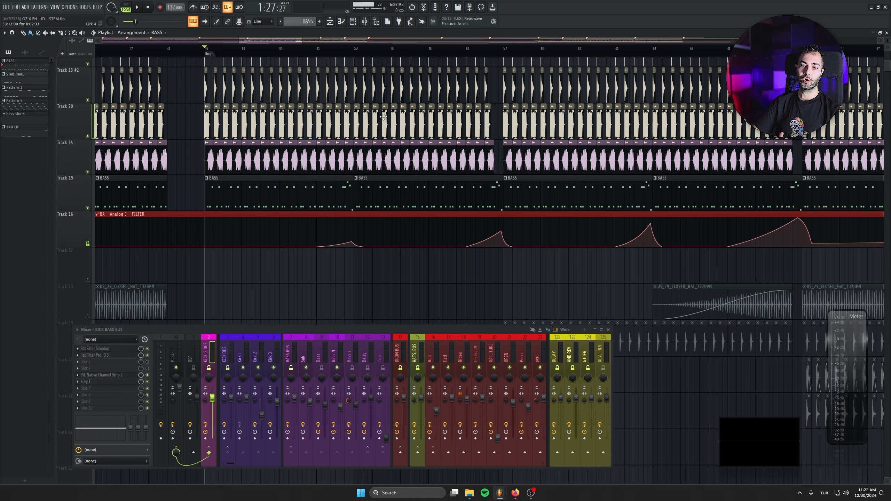
{"action": "left_click", "coordinate": [85, 381]}
{"action": "left_click_drag", "start_coordinate": [314, 141], "coordinate": [316, 117]}
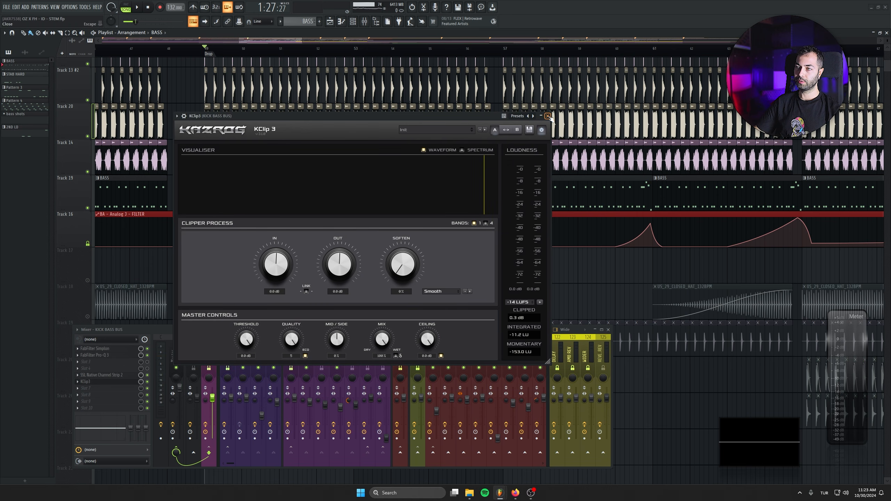
{"action": "left_click", "coordinate": [547, 116]}
Step: Play the kicks, rumble and bass together, jumping ahead through the arrangement to the Extend and Break sections
{"action": "scroll", "coordinate": [276, 218], "scroll_direction": "down", "scroll_amount": 1}
{"action": "scroll", "coordinate": [404, 219], "scroll_direction": "down", "scroll_amount": 2}
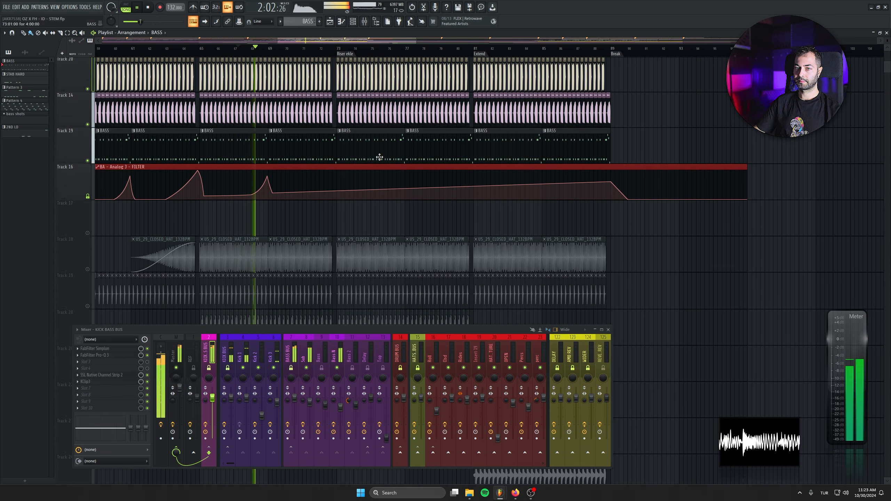
{"action": "scroll", "coordinate": [408, 285], "scroll_direction": "up", "scroll_amount": 3}
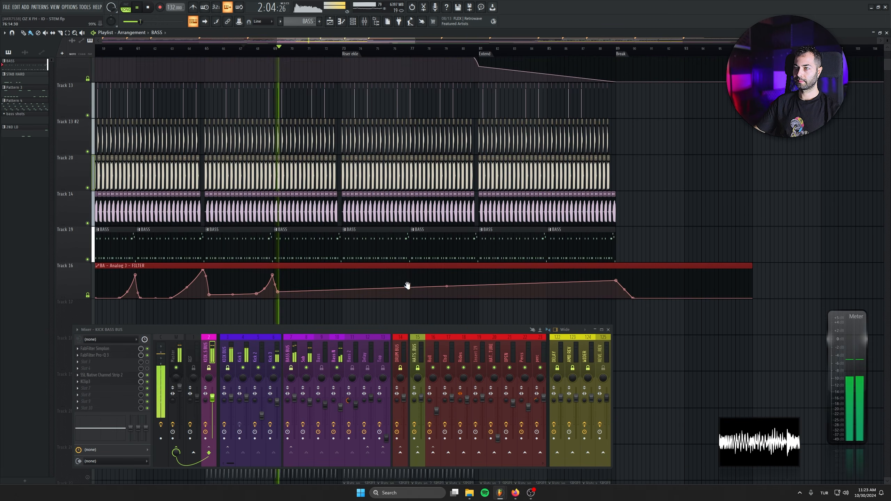
{"action": "left_click", "coordinate": [431, 49]}
{"action": "left_click", "coordinate": [472, 49]}
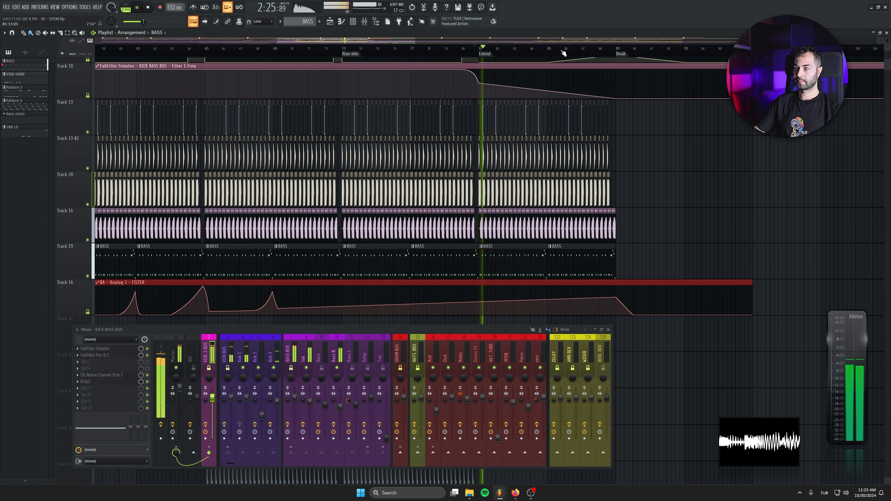
{"action": "left_click", "coordinate": [585, 50]}
{"action": "scroll", "coordinate": [175, 290], "scroll_direction": "up", "scroll_amount": 2}
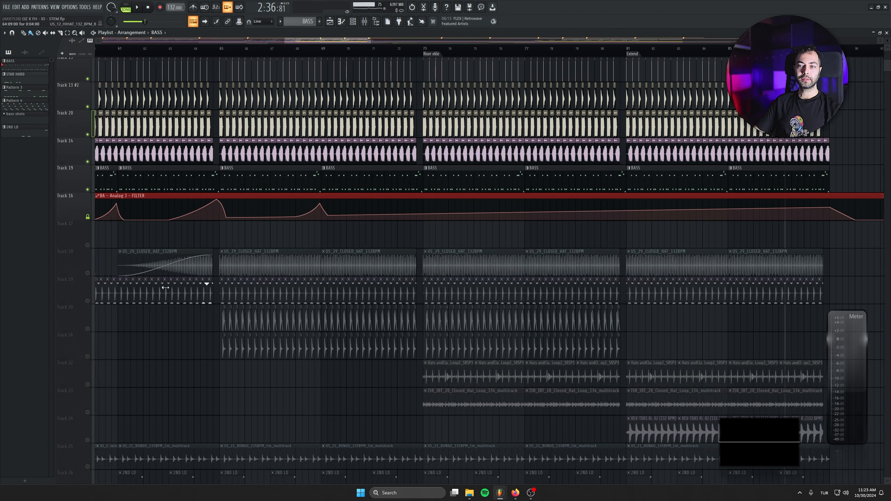
Step: Unmute the closed hat on Track 18 and play it with the kicks and bass
{"action": "left_click", "coordinate": [88, 273]}
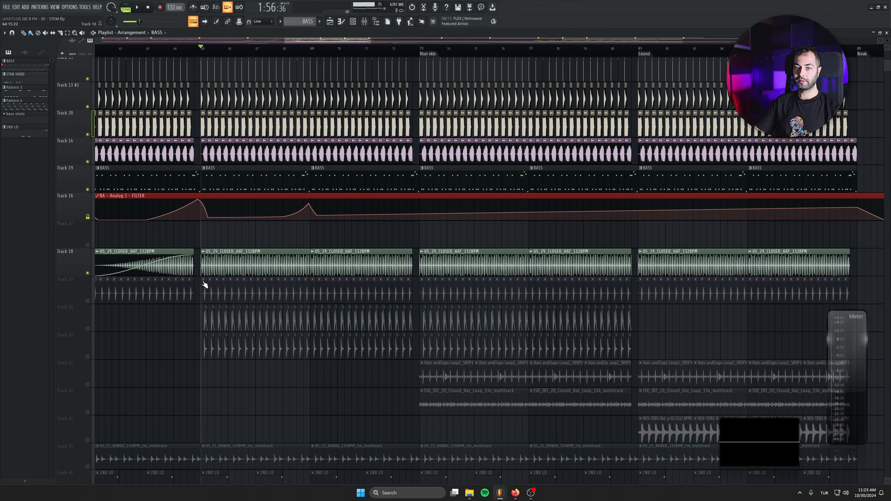
{"action": "scroll", "coordinate": [202, 277], "scroll_direction": "up", "scroll_amount": 3}
{"action": "key", "text": "space"}
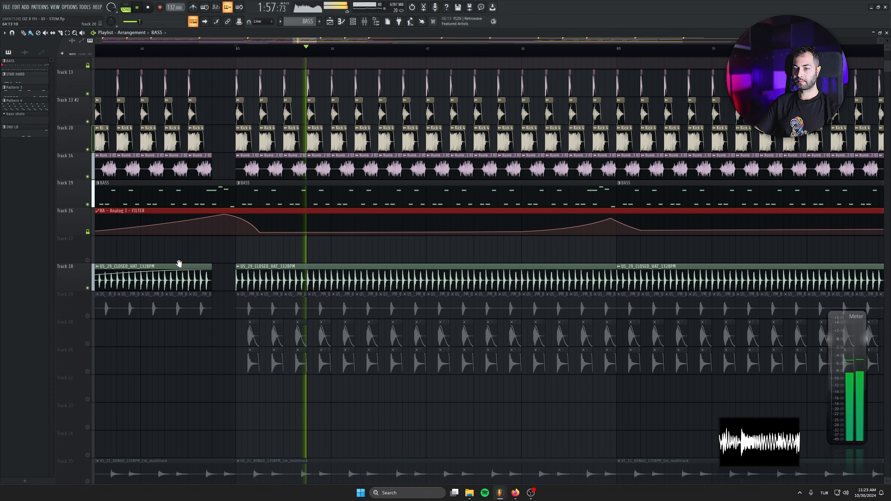
{"action": "scroll", "coordinate": [181, 266], "scroll_direction": "down", "scroll_amount": 2}
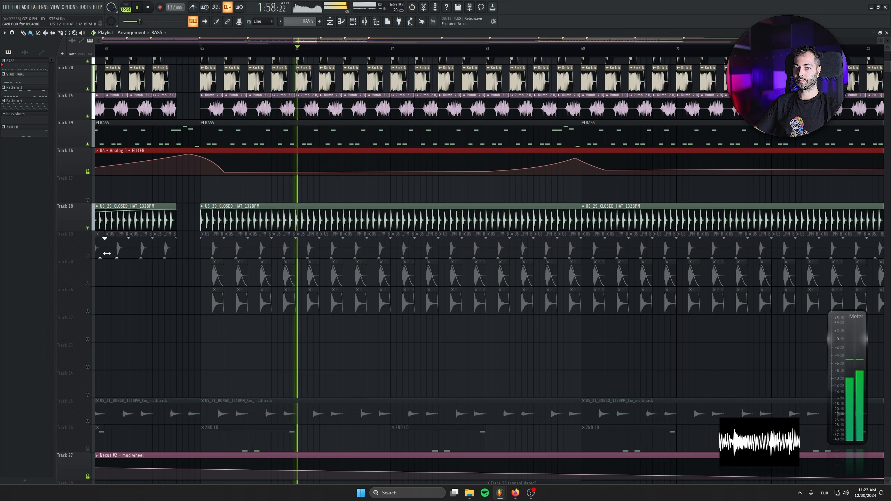
Step: Unmute the hi-hat on Track 19 and the layered one-shots on Tracks 20 and 26 during playback
{"action": "left_click", "coordinate": [87, 256]}
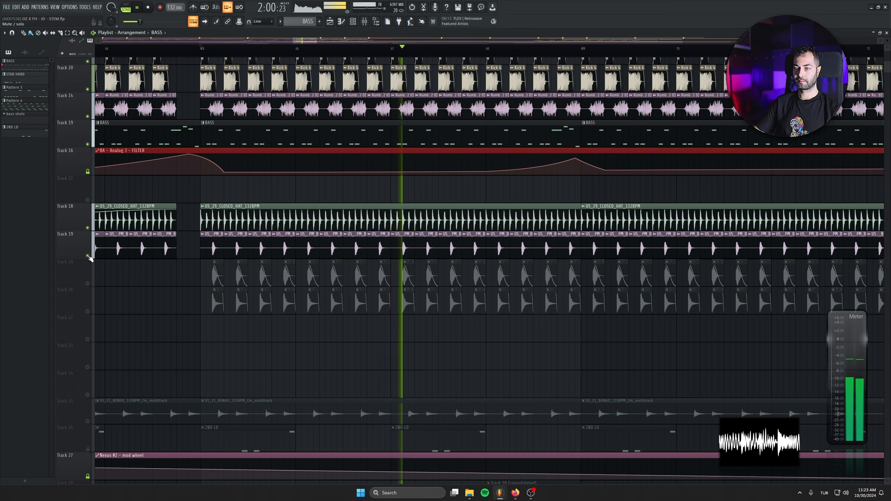
{"action": "left_click", "coordinate": [88, 283]}
{"action": "left_click", "coordinate": [87, 311]}
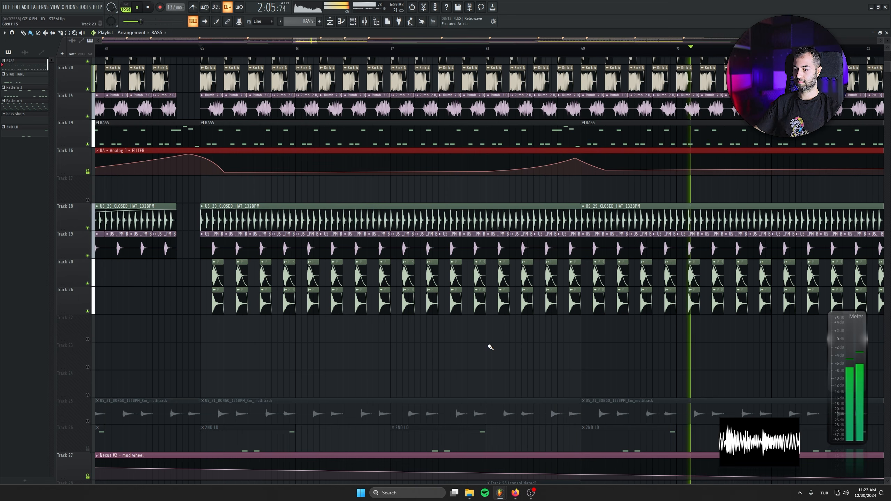
Step: Examine the drum gap before the Riser ekle marker, selecting the last percussion clips ahead of it
{"action": "left_click_drag", "start_coordinate": [609, 356], "coordinate": [290, 362]}
{"action": "left_click_drag", "start_coordinate": [447, 345], "coordinate": [138, 310]}
{"action": "scroll", "coordinate": [265, 312], "scroll_direction": "down", "scroll_amount": 1}
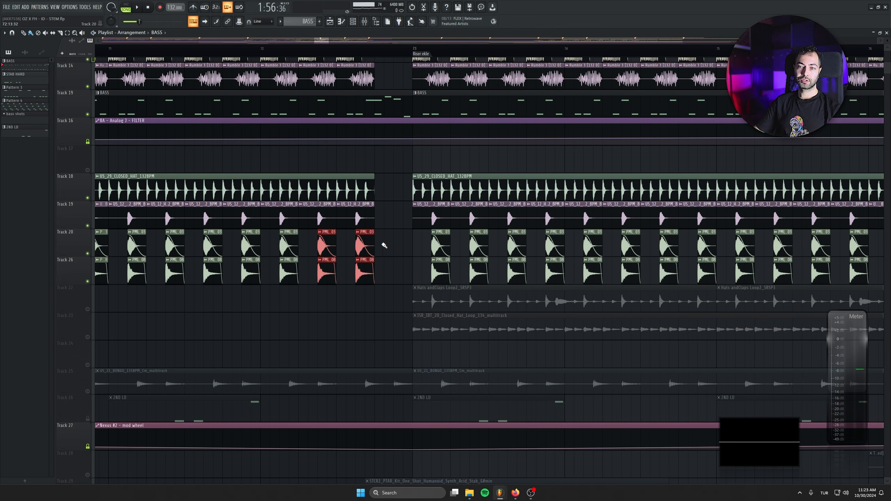
{"action": "left_click_drag", "start_coordinate": [387, 212], "coordinate": [359, 314]}
{"action": "left_click_drag", "start_coordinate": [383, 188], "coordinate": [279, 187]}
Step: Unmute the hats and claps loop on Track 22 and play from the Riser ekle marker
{"action": "scroll", "coordinate": [202, 320], "scroll_direction": "down", "scroll_amount": 3}
{"action": "scroll", "coordinate": [203, 321], "scroll_direction": "down", "scroll_amount": 1}
{"action": "left_click", "coordinate": [286, 50]}
{"action": "left_click_drag", "start_coordinate": [233, 296], "coordinate": [141, 249]}
{"action": "left_click", "coordinate": [88, 262]}
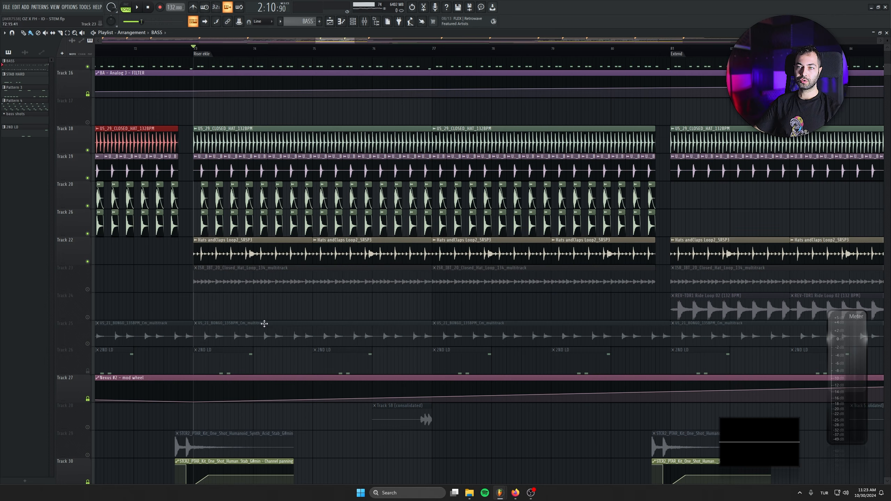
{"action": "scroll", "coordinate": [241, 310], "scroll_direction": "down", "scroll_amount": 4}
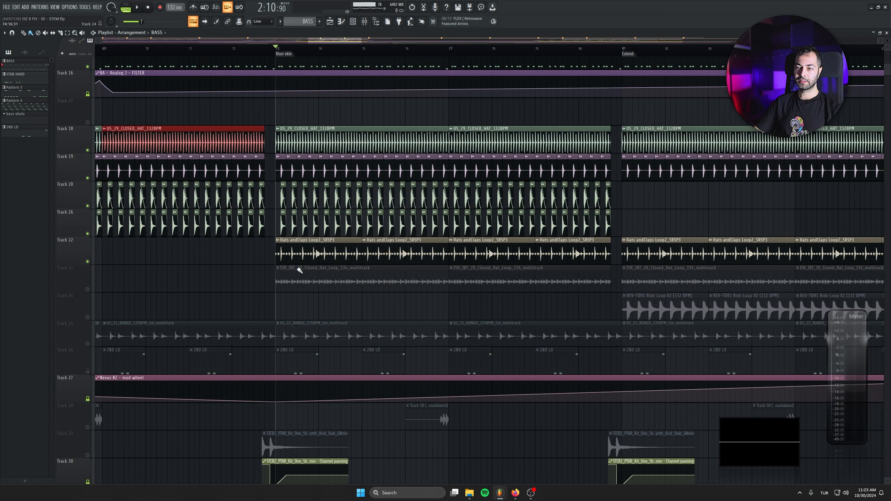
{"action": "key", "text": "space"}
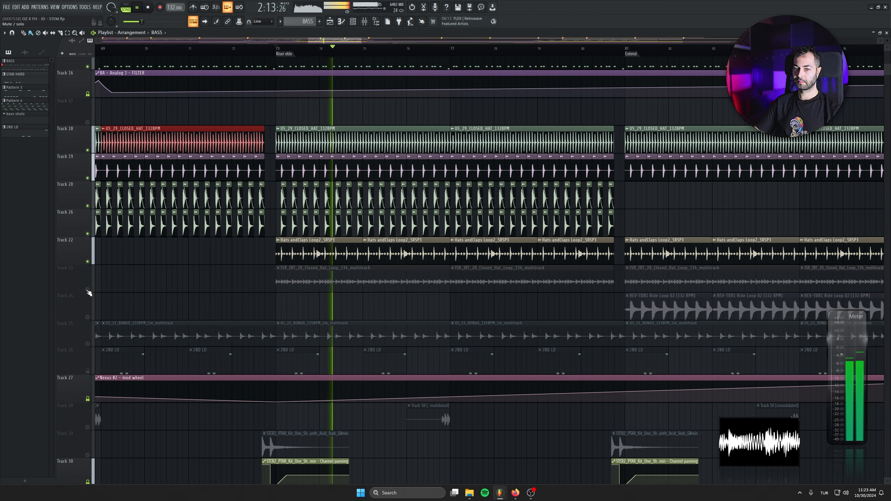
Step: Unmute the closed hat loop on Track 23 and the ride loop on Track 24, and play from the Extend marker
{"action": "left_click", "coordinate": [87, 289]}
{"action": "left_click_drag", "start_coordinate": [423, 312], "coordinate": [204, 303]}
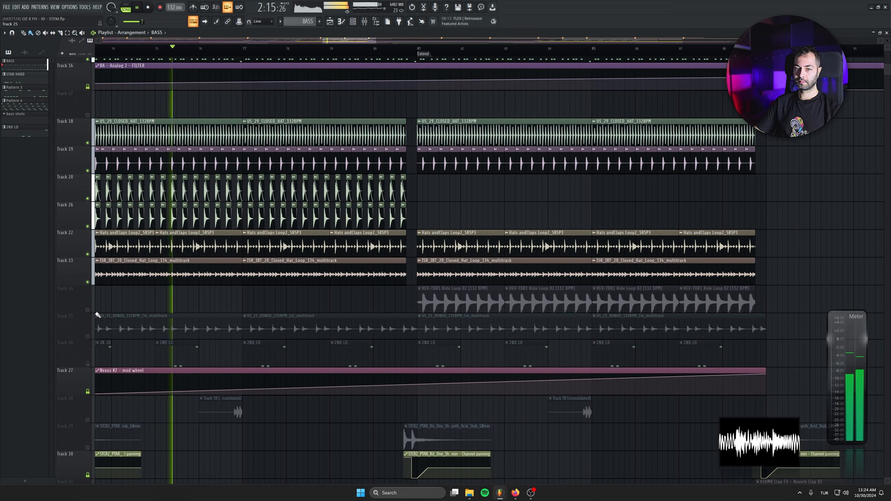
{"action": "left_click", "coordinate": [87, 310]}
{"action": "left_click", "coordinate": [416, 54]}
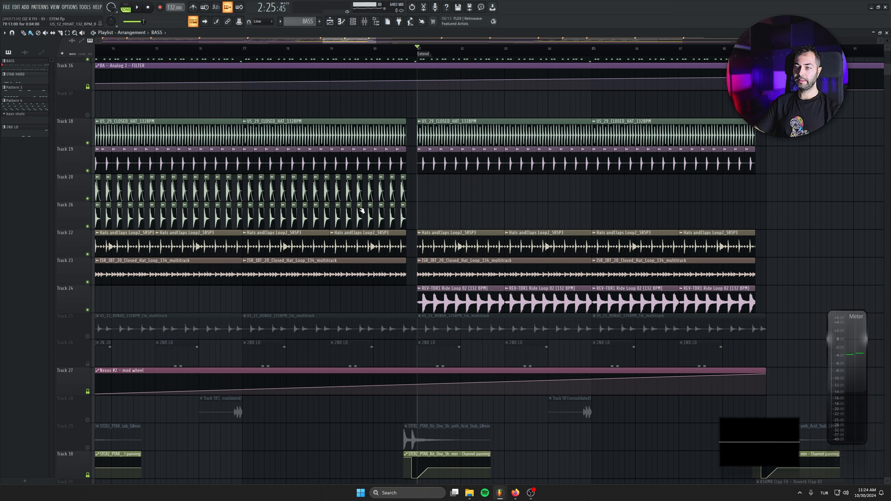
{"action": "key", "text": "space"}
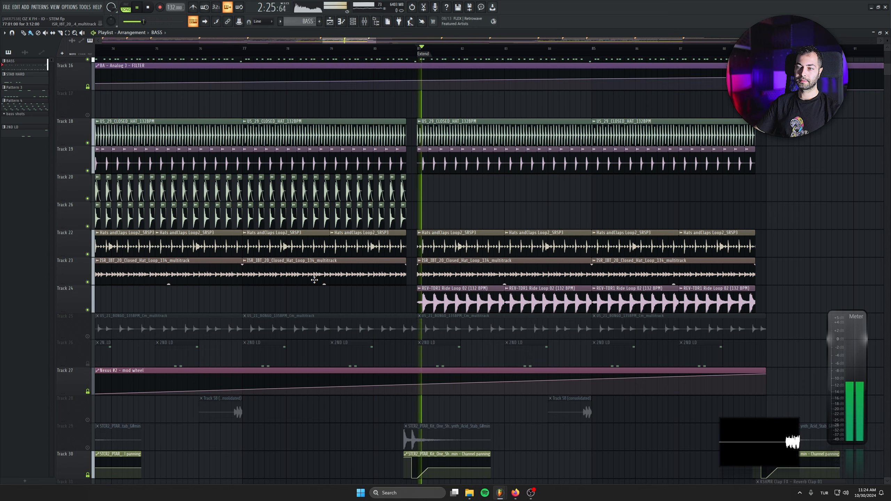
Step: Stop playback, go back to the section before the Riser ekle marker and unmute the bongo loop on Track 25
{"action": "left_click_drag", "start_coordinate": [256, 318], "coordinate": [367, 304]}
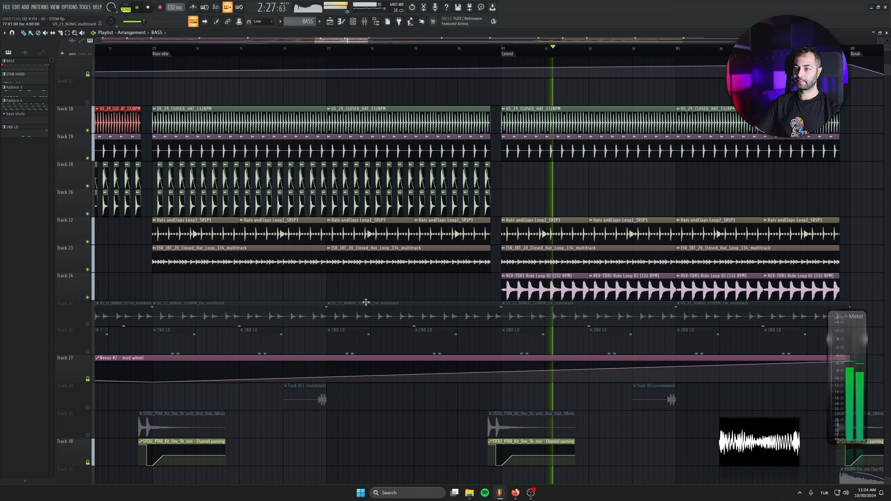
{"action": "left_click_drag", "start_coordinate": [264, 326], "coordinate": [404, 321]}
{"action": "key", "text": "space"}
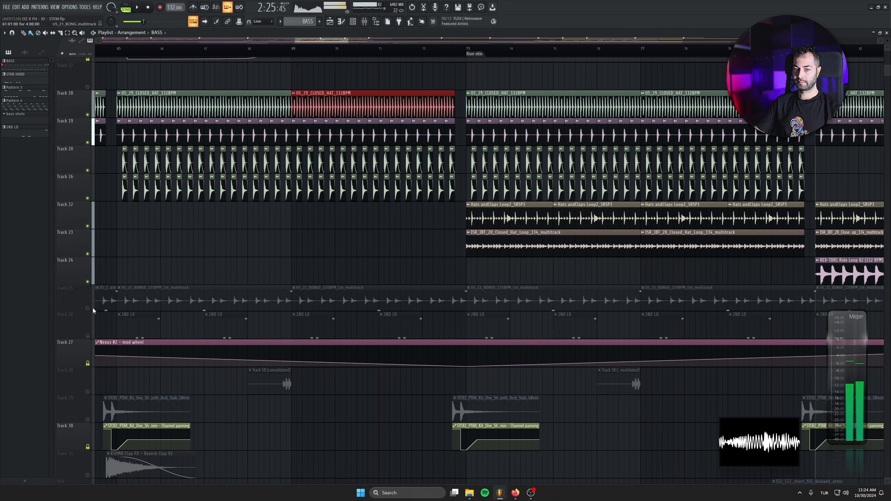
{"action": "left_click", "coordinate": [88, 310]}
{"action": "left_click_drag", "start_coordinate": [109, 306], "coordinate": [219, 306]}
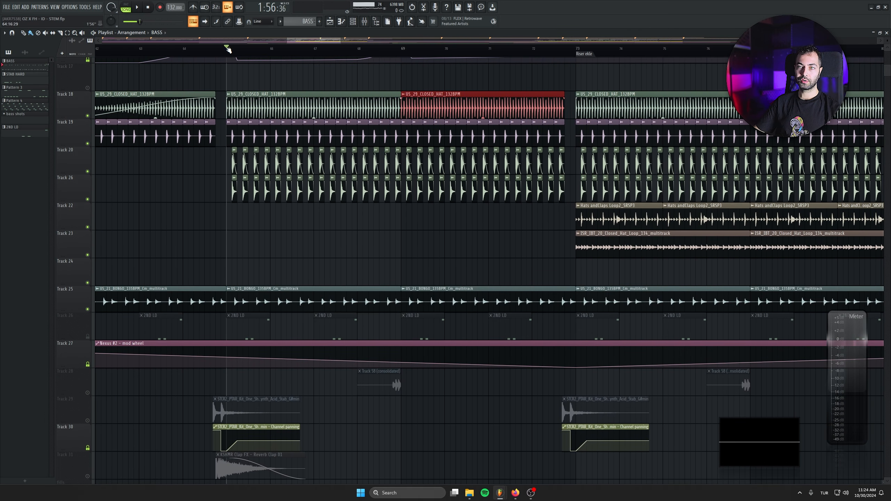
Step: Audition the drums with the bongo loop, and enable the four kick and rumble tracks down to Track 14 for another playback
{"action": "key", "text": "space"}
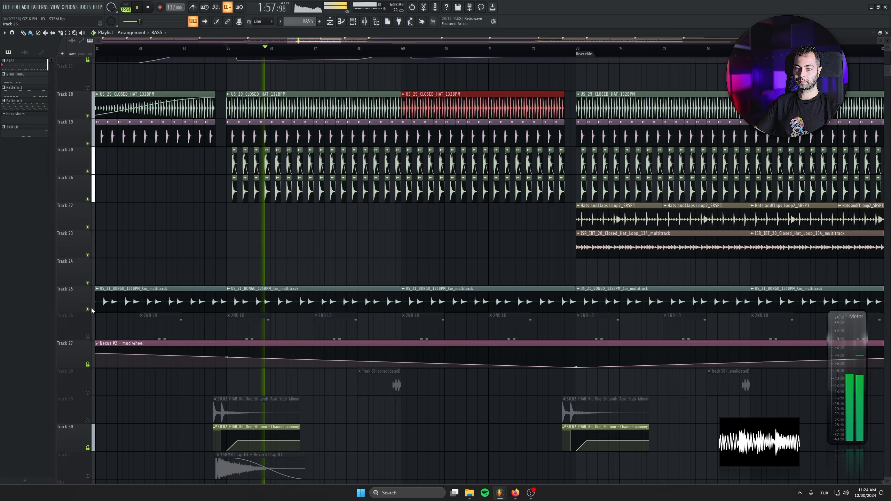
{"action": "scroll", "coordinate": [93, 160], "scroll_direction": "up", "scroll_amount": 8}
{"action": "key", "text": "space"}
{"action": "left_click", "coordinate": [87, 143]}
{"action": "left_click", "coordinate": [88, 171]}
{"action": "left_click", "coordinate": [87, 200]}
{"action": "left_click", "coordinate": [88, 228]}
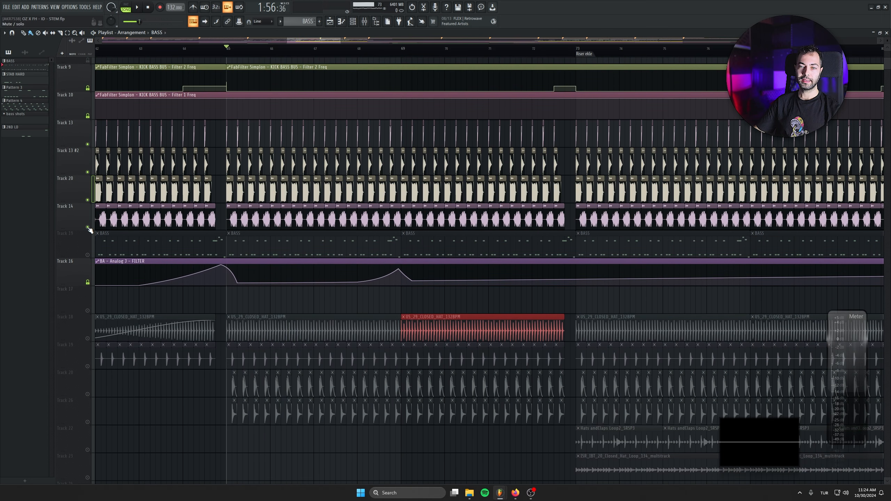
{"action": "key", "text": "space"}
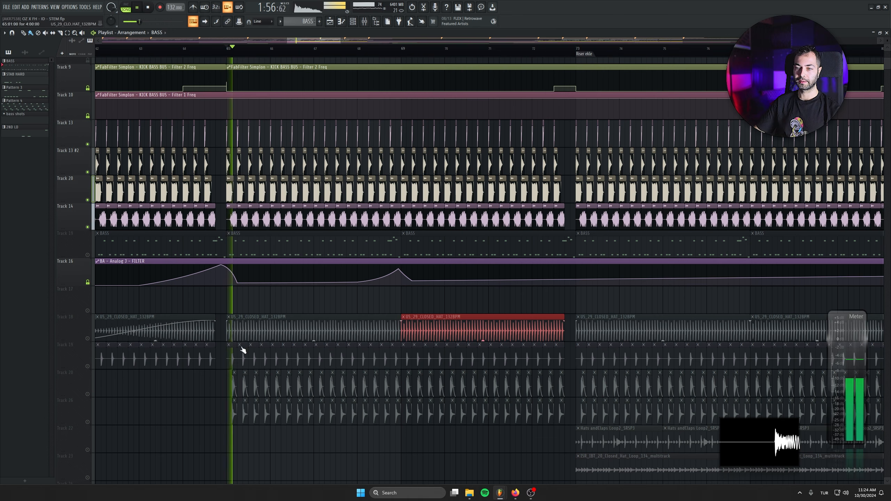
Step: Unmute the percussion layers on Tracks 19, 20 and 26 while the section plays
{"action": "scroll", "coordinate": [288, 367], "scroll_direction": "down", "scroll_amount": 6}
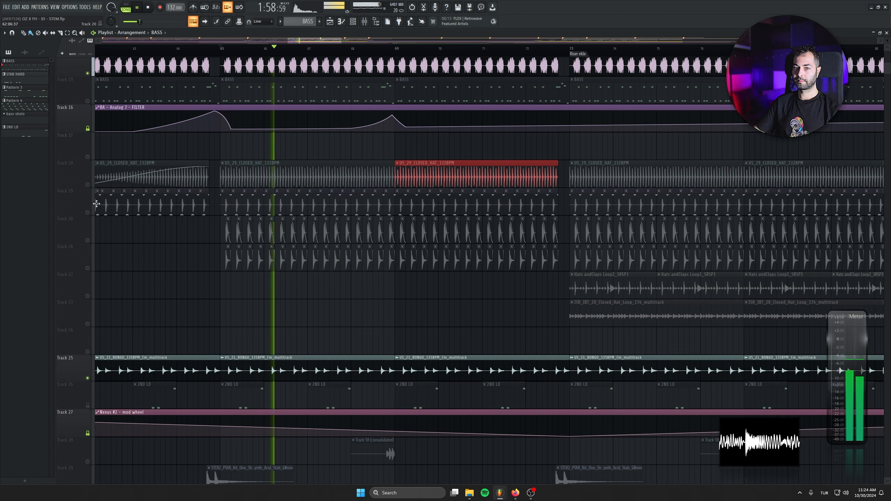
{"action": "left_click", "coordinate": [87, 212]}
{"action": "left_click", "coordinate": [87, 241]}
{"action": "left_click", "coordinate": [87, 268]}
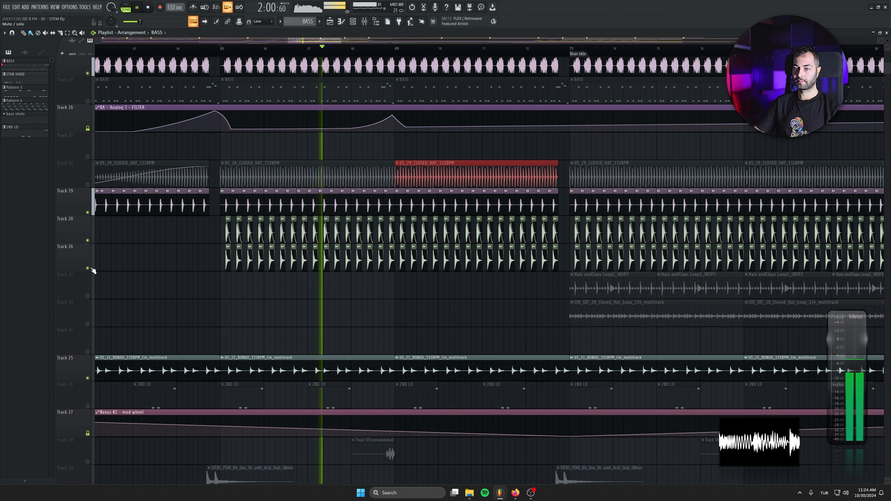
Step: Go back to the Drop marker and solo the 140_C3 choir loop on Track 41
{"action": "scroll", "coordinate": [402, 258], "scroll_direction": "down", "scroll_amount": 2}
{"action": "scroll", "coordinate": [402, 259], "scroll_direction": "left", "scroll_amount": 4}
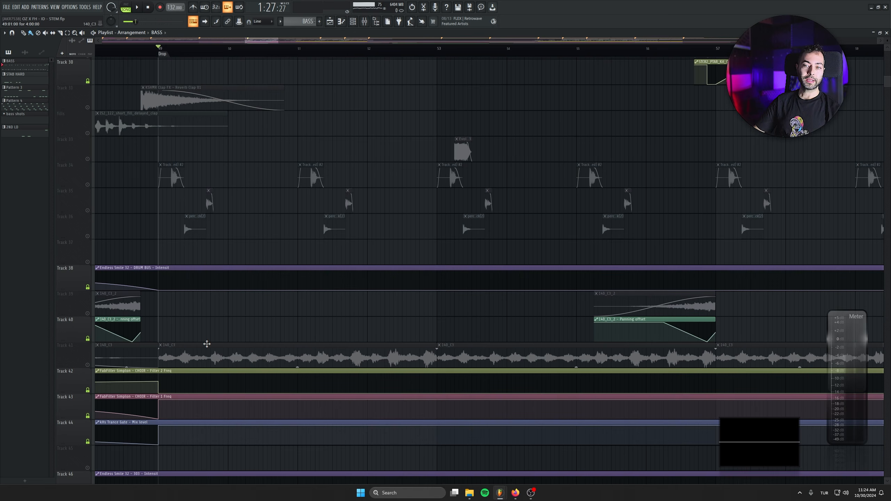
{"action": "scroll", "coordinate": [207, 344], "scroll_direction": "down", "scroll_amount": 2}
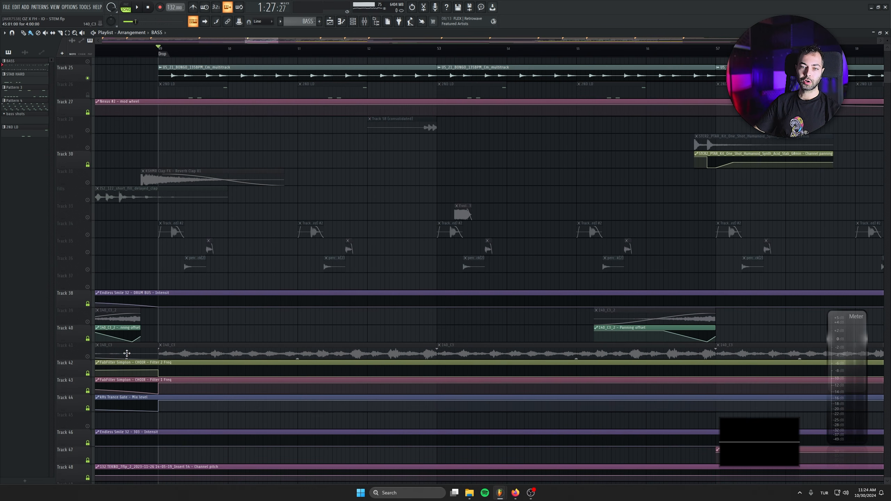
{"action": "right_click", "coordinate": [88, 356]}
{"action": "scroll", "coordinate": [277, 316], "scroll_direction": "up", "scroll_amount": 3}
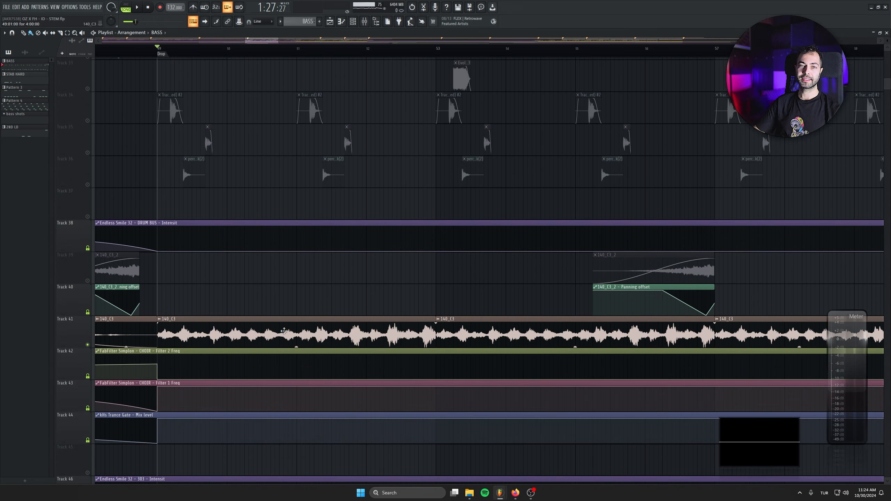
Step: Open the 140_C3 sample's channel settings and bring up its mixer track, Synth 1
{"action": "scroll", "coordinate": [361, 303], "scroll_direction": "down", "scroll_amount": 5}
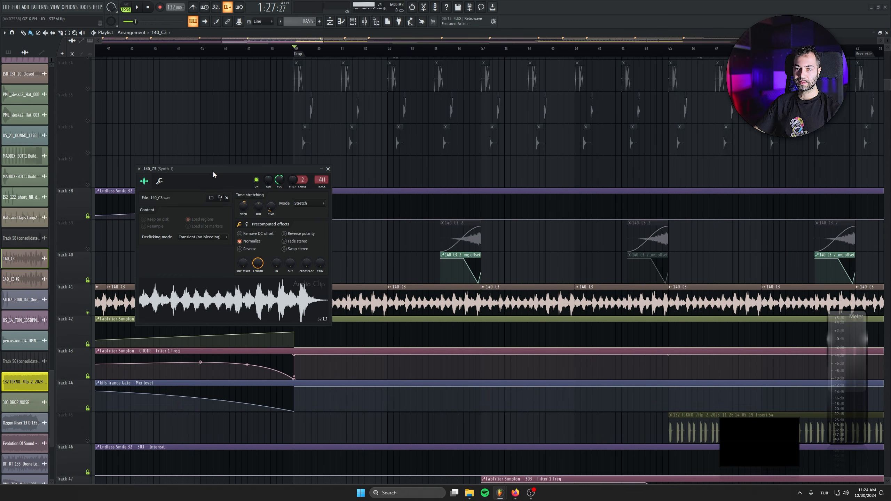
{"action": "left_click_drag", "start_coordinate": [213, 174], "coordinate": [224, 168]}
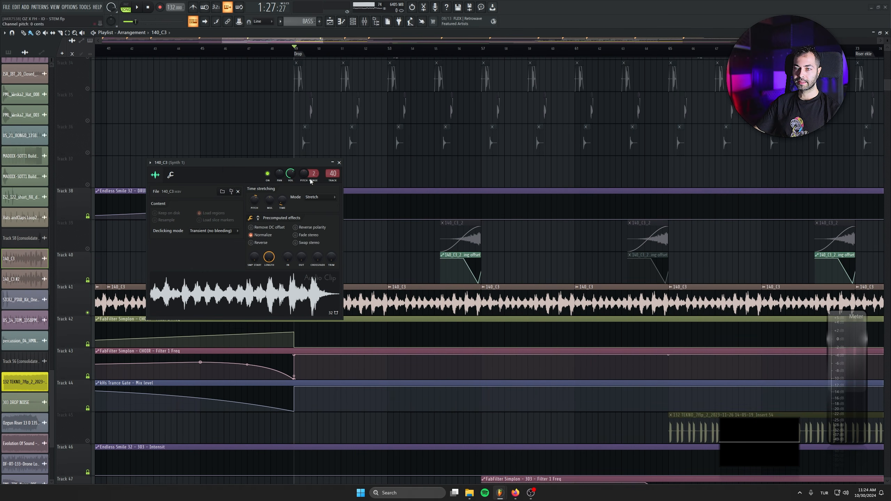
{"action": "double_click", "coordinate": [335, 173]}
{"action": "left_click_drag", "start_coordinate": [374, 329], "coordinate": [385, 289]}
{"action": "scroll", "coordinate": [460, 393], "scroll_direction": "down", "scroll_amount": 6}
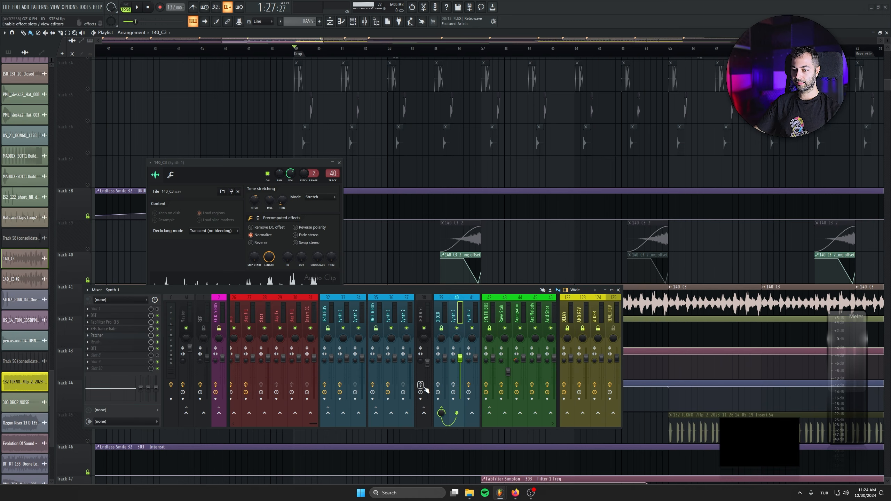
Step: Play the soloed choir loop from the Drop marker, closing the sample's settings and following its clips through the arrangement
{"action": "key", "text": "space"}
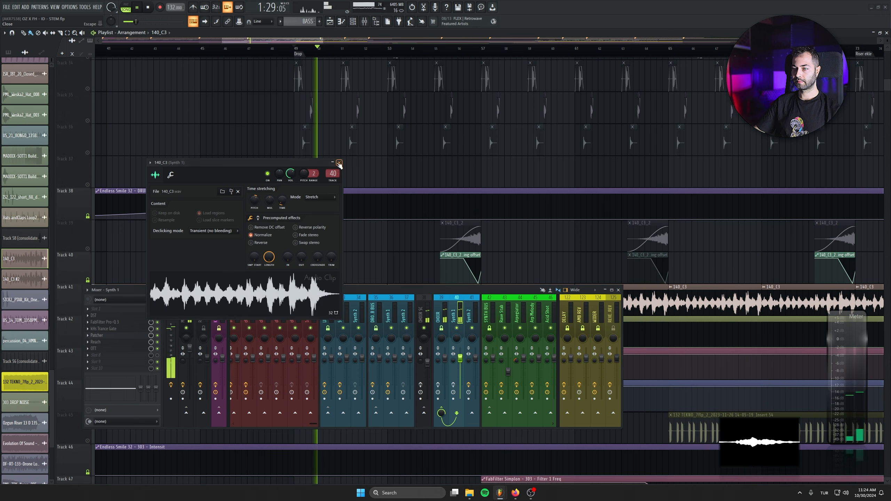
{"action": "left_click", "coordinate": [339, 162]}
{"action": "left_click_drag", "start_coordinate": [373, 290], "coordinate": [375, 329]}
{"action": "left_click_drag", "start_coordinate": [422, 298], "coordinate": [413, 245]}
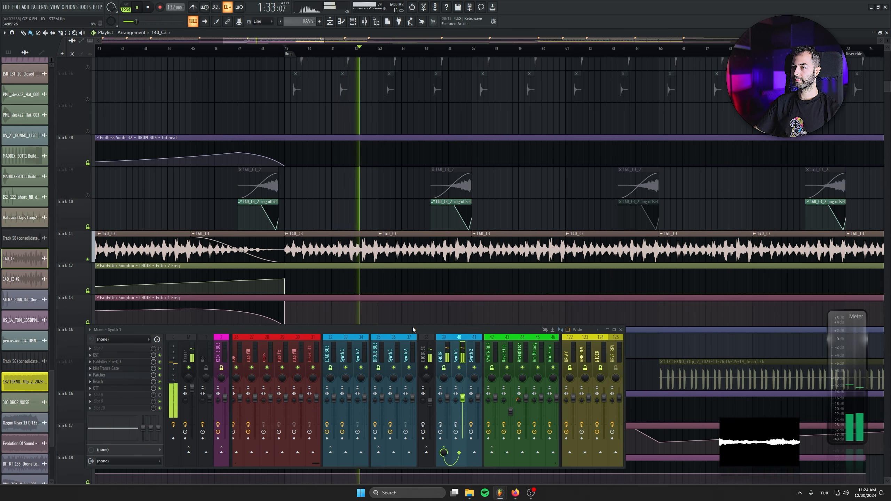
{"action": "left_click_drag", "start_coordinate": [412, 302], "coordinate": [182, 262]}
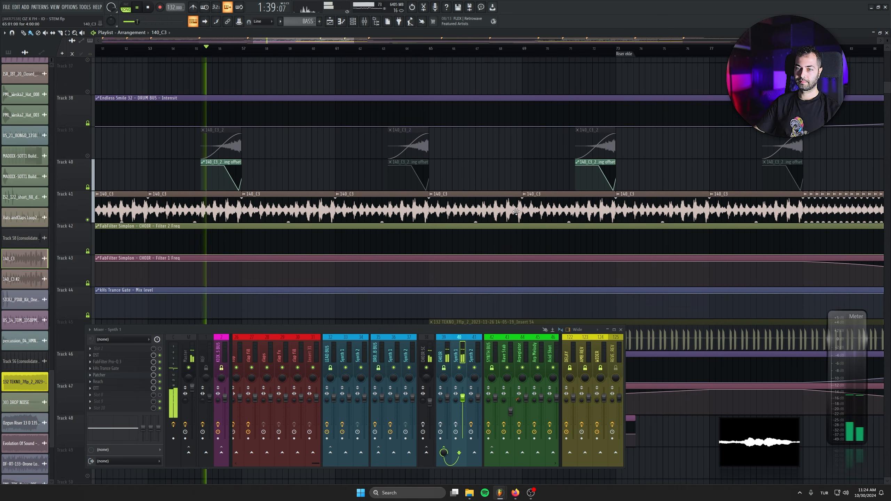
{"action": "key", "text": "space"}
Step: Audition the chopped choir clips on Track 41 from the Extend marker towards the Break marker
{"action": "left_click_drag", "start_coordinate": [791, 224], "coordinate": [346, 246]}
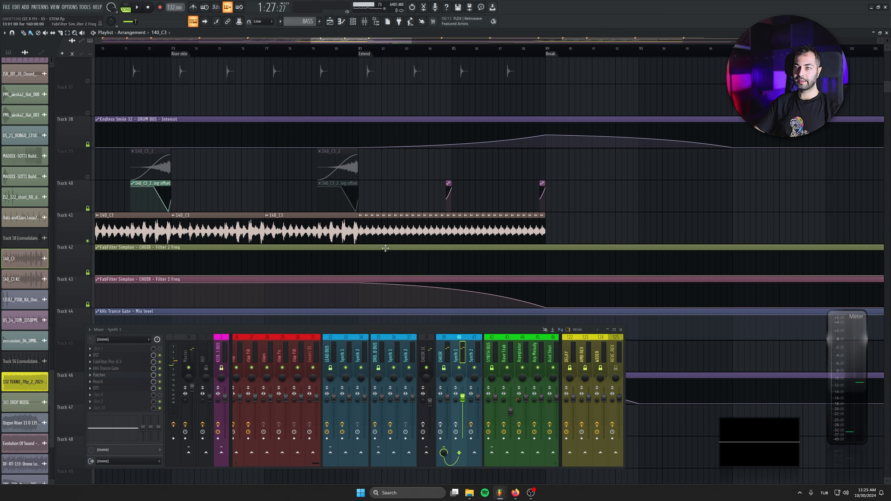
{"action": "left_click_drag", "start_coordinate": [391, 274], "coordinate": [383, 251]}
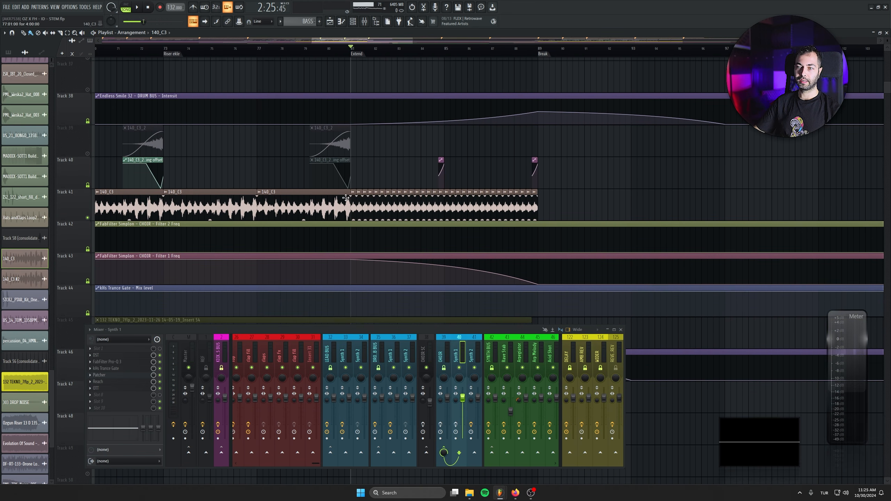
{"action": "key", "text": "space"}
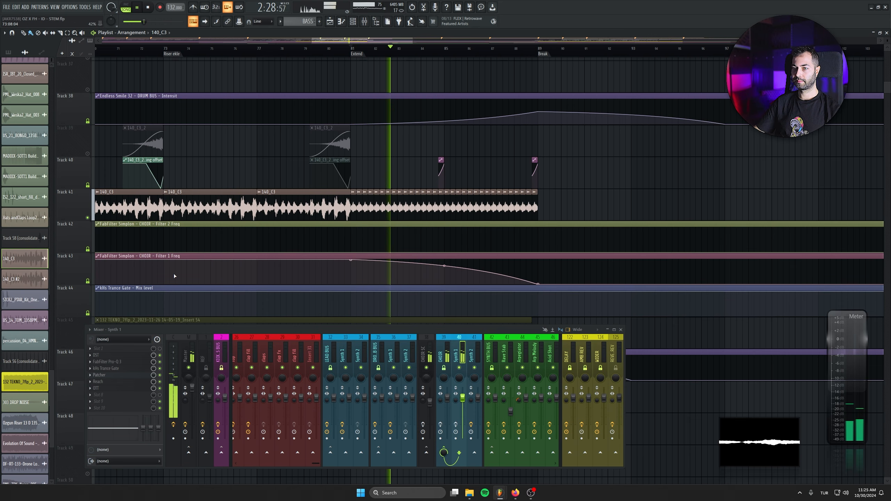
{"action": "key", "text": "space"}
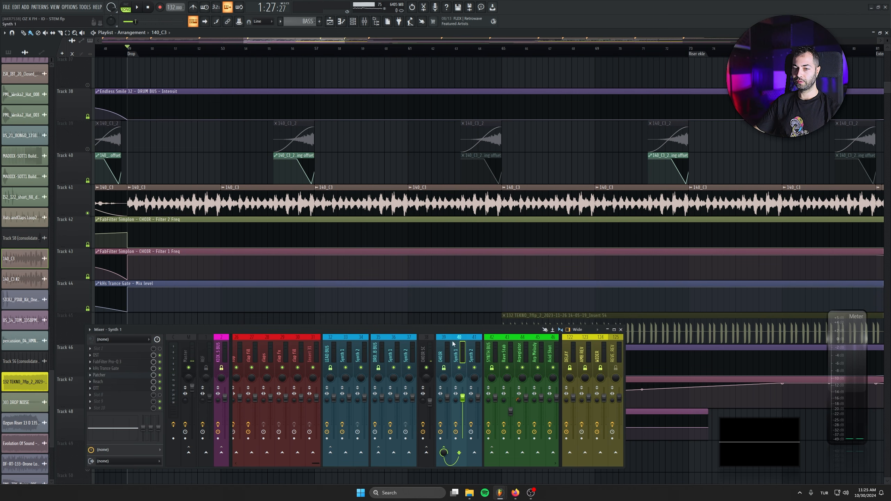
Step: Open the kHs Trance Gate on Synth 1 and play the choir from the Drop marker
{"action": "left_click", "coordinate": [114, 369]}
{"action": "left_click_drag", "start_coordinate": [318, 135], "coordinate": [247, 147]}
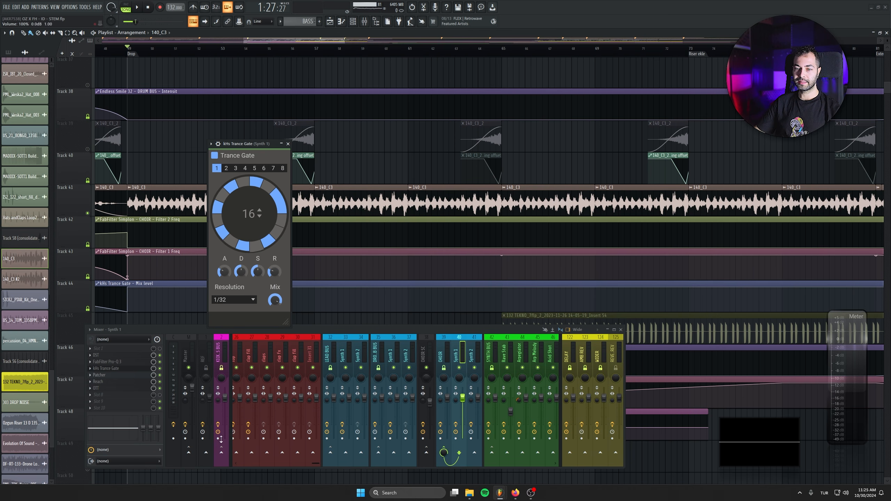
{"action": "key", "text": "space"}
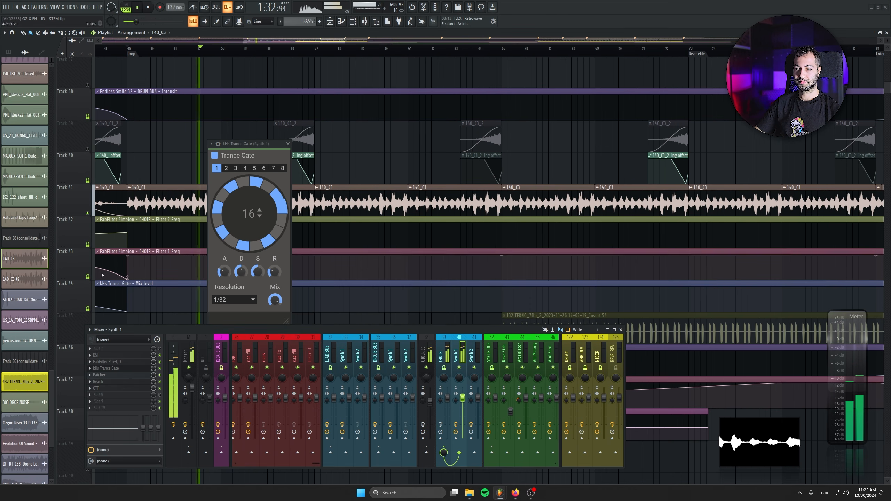
Step: Stop playback and review the second-slot effect and FabFilter Pro-Q 3 on Synth 1, closing the Pro-Q 3 and Trance Gate windows
{"action": "left_click", "coordinate": [114, 356]}
{"action": "key", "text": "space"}
{"action": "left_click", "coordinate": [114, 357]}
{"action": "left_click", "coordinate": [114, 356]}
{"action": "left_click", "coordinate": [111, 357]}
{"action": "left_click", "coordinate": [111, 356]}
{"action": "left_click", "coordinate": [107, 362]}
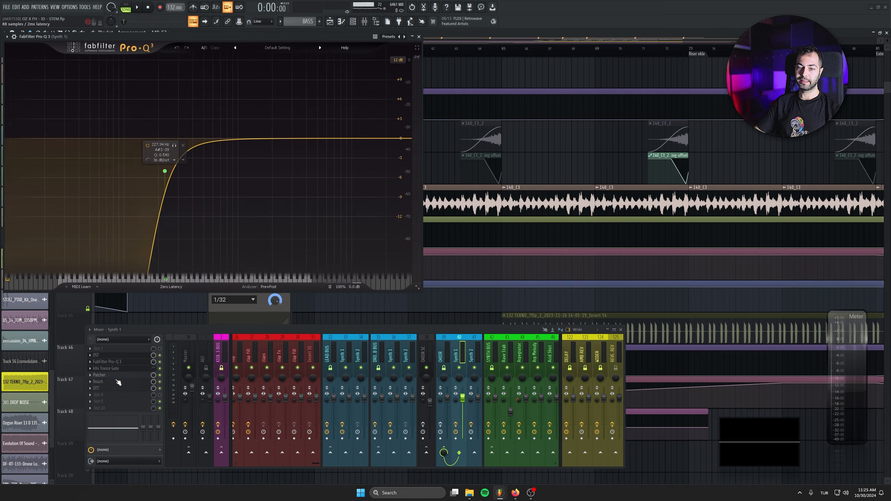
{"action": "left_click", "coordinate": [418, 36]}
{"action": "left_click", "coordinate": [287, 144]}
Step: Open Patcher on Synth 1 and enlarge its window to show the reverb, chorus and delay controls
{"action": "left_click", "coordinate": [107, 375]}
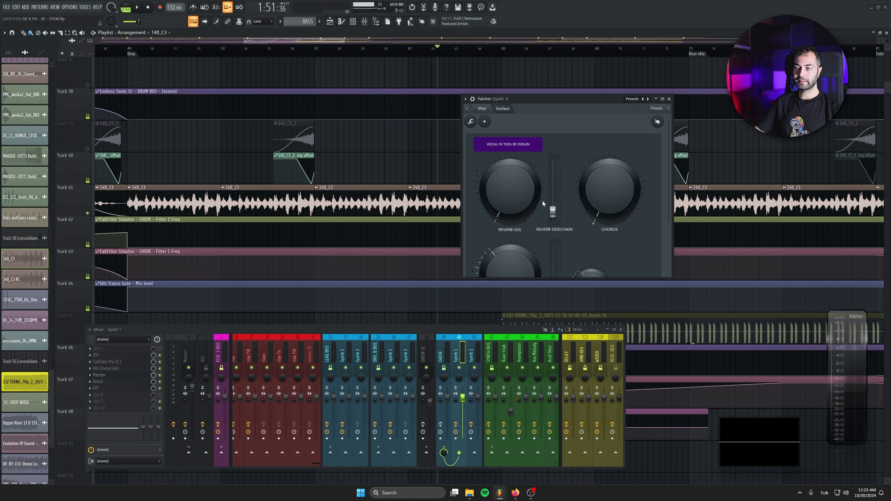
{"action": "left_click_drag", "start_coordinate": [527, 94], "coordinate": [312, 78]}
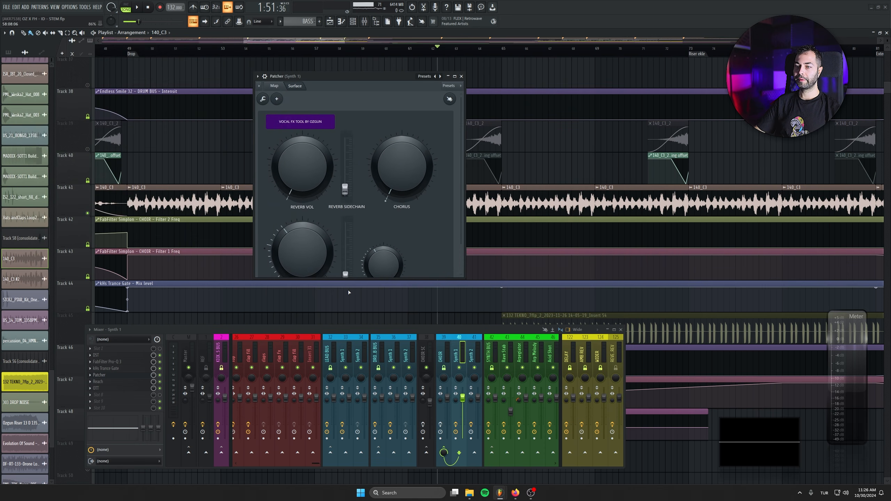
{"action": "left_click_drag", "start_coordinate": [349, 304], "coordinate": [349, 355]}
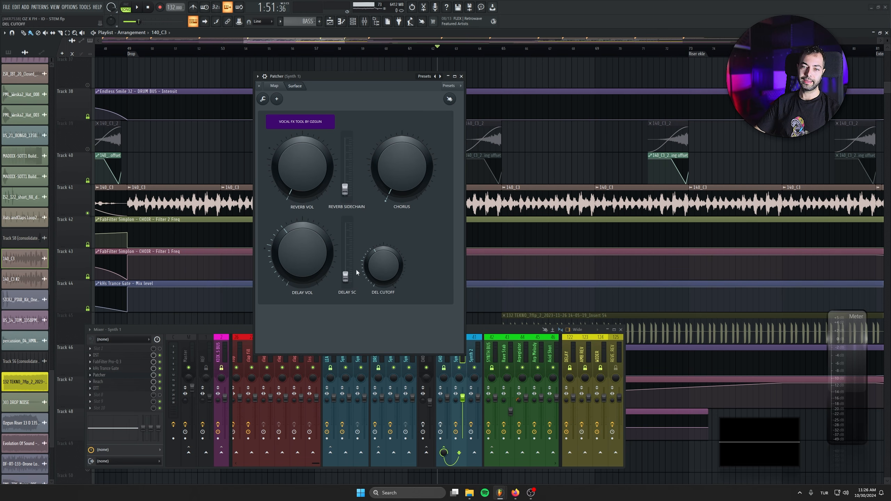
Step: Open the Reach reverb and the OTT compressor on Synth 1, and briefly play the choir through them
{"action": "left_click", "coordinate": [100, 381]}
{"action": "left_click_drag", "start_coordinate": [293, 210], "coordinate": [316, 134]}
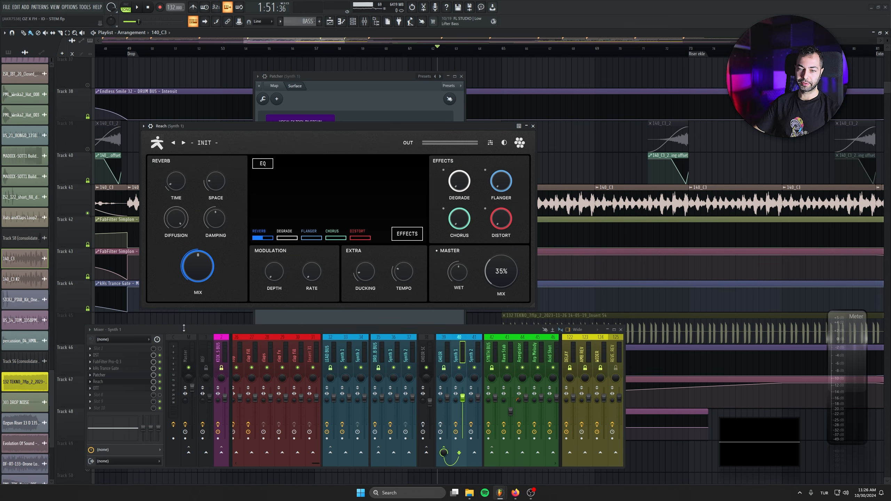
{"action": "left_click", "coordinate": [142, 389]}
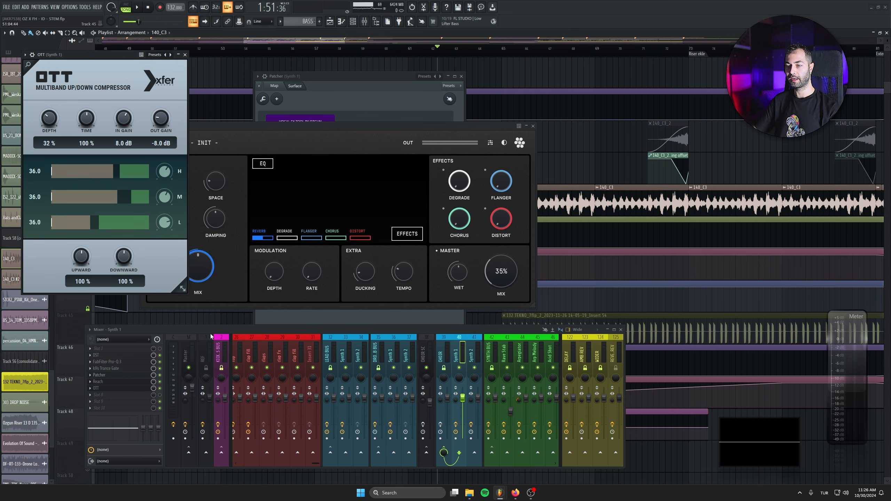
{"action": "key", "text": "space"}
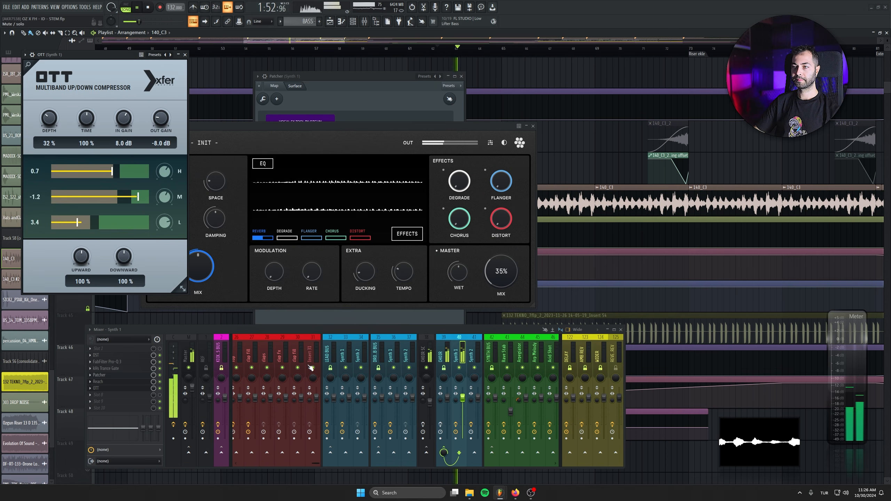
{"action": "key", "text": "space"}
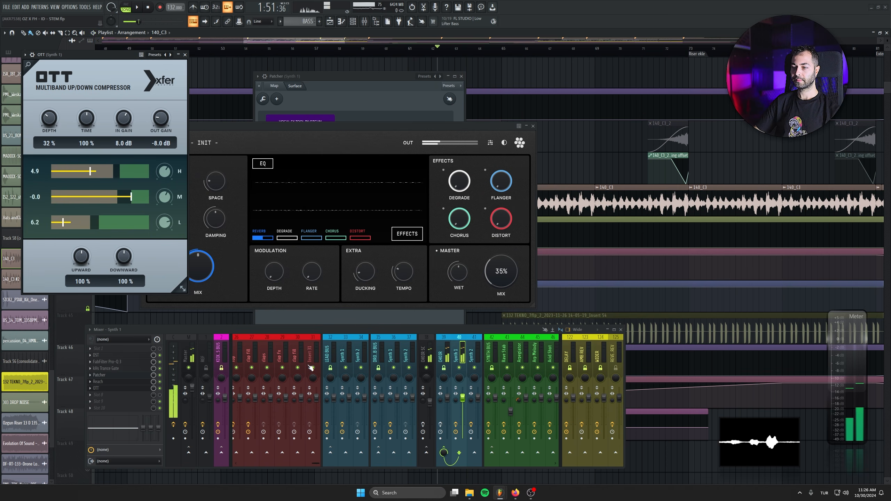
Step: Select the CHOIR bus and examine its first FabFilter Pro-Q 3 and SSL Native Channel Strip 2 settings
{"action": "left_click", "coordinate": [444, 351]}
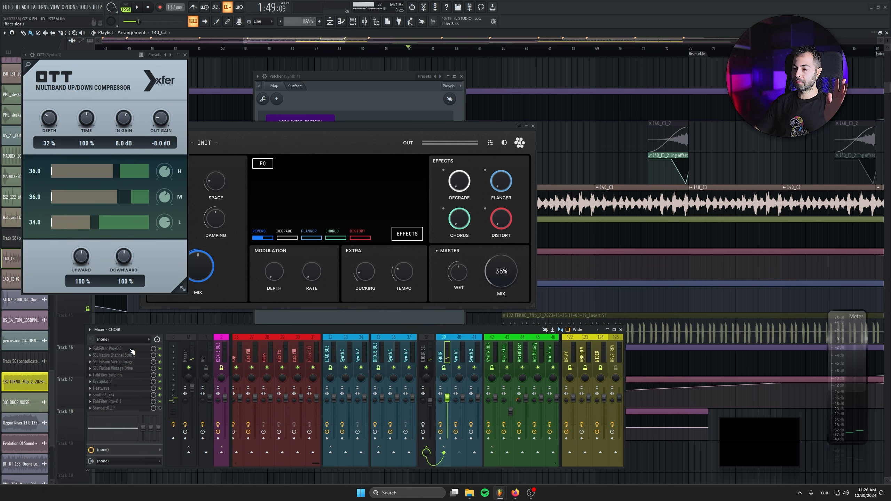
{"action": "left_click", "coordinate": [132, 351]}
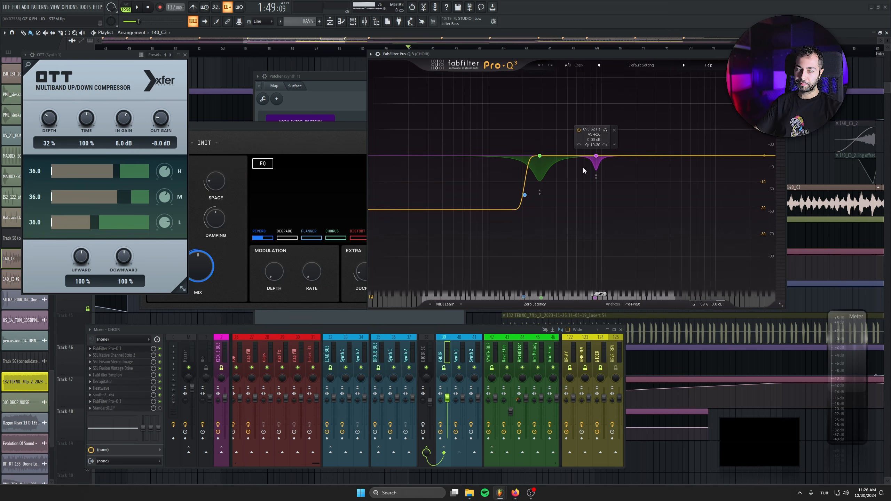
{"action": "left_click", "coordinate": [113, 354]}
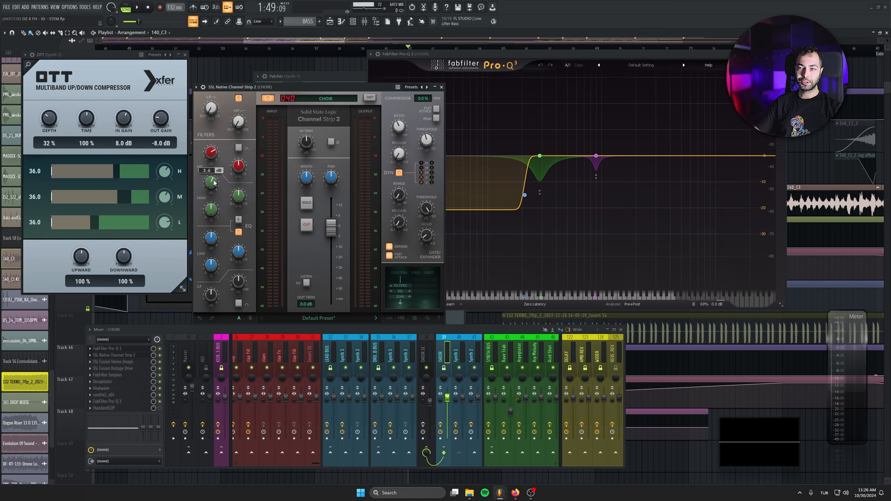
Step: Review the SSL Fusion Stereo Image and SSL Fusion Vintage Drive settings on the CHOIR bus
{"action": "left_click", "coordinate": [121, 361]}
{"action": "left_click_drag", "start_coordinate": [237, 64], "coordinate": [374, 147]}
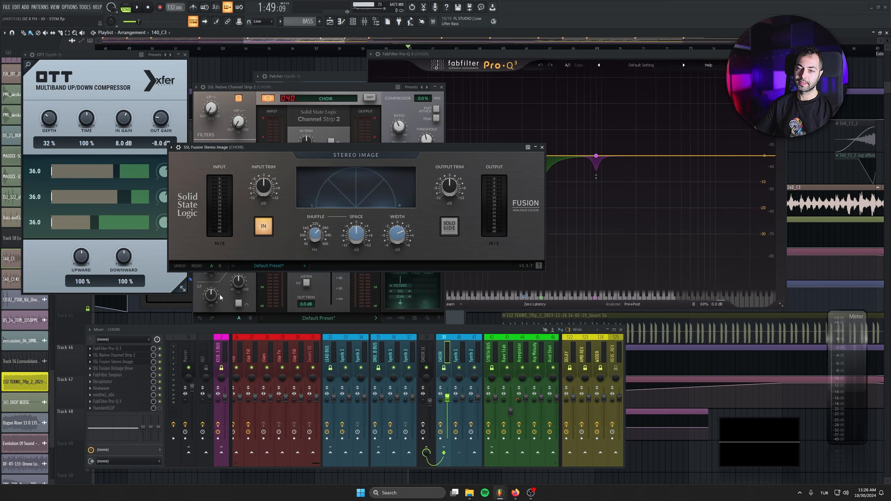
{"action": "left_click", "coordinate": [125, 369]}
{"action": "left_click_drag", "start_coordinate": [233, 90], "coordinate": [375, 178]}
Step: Inspect the FabFilter Simplon, Decapitator, Heatwave and soothe2 effects on the CHOIR bus
{"action": "left_click", "coordinate": [126, 376]}
{"action": "left_click", "coordinate": [121, 382]}
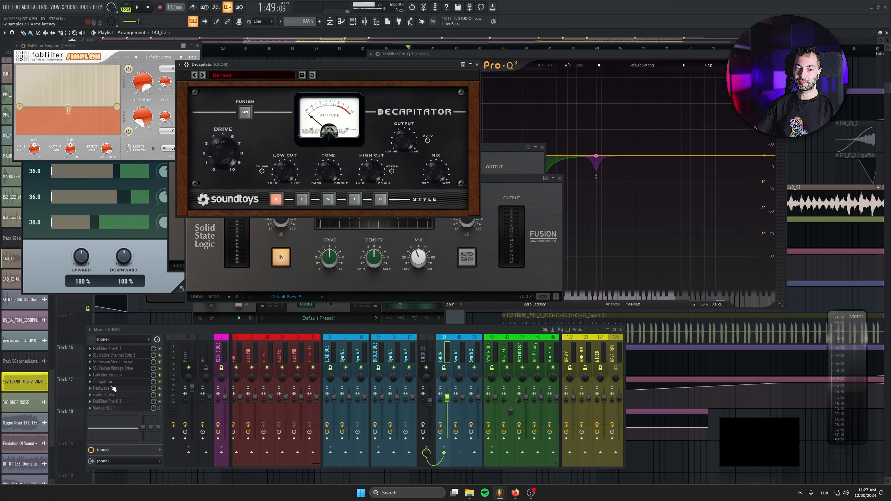
{"action": "left_click", "coordinate": [102, 388]}
{"action": "left_click_drag", "start_coordinate": [117, 113], "coordinate": [229, 100]}
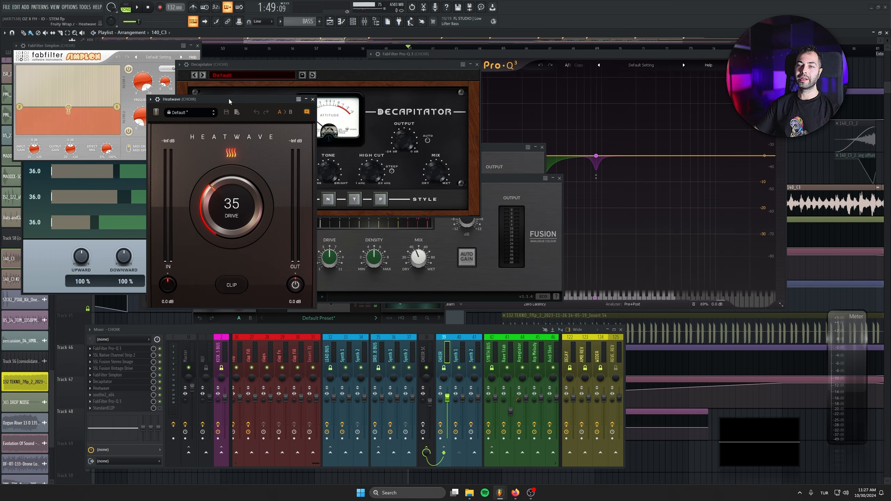
{"action": "left_click", "coordinate": [116, 395]}
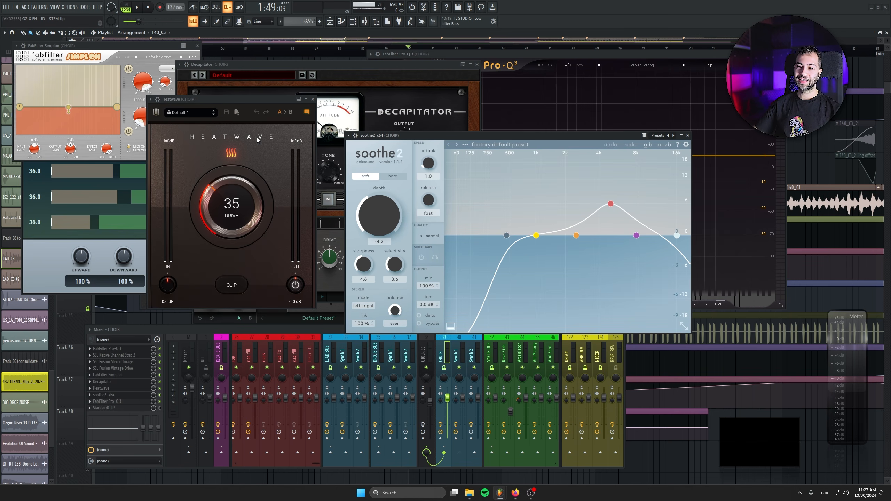
Step: Open the second FabFilter Pro-Q 3 on the CHOIR bus and audition the choir through its low cut
{"action": "left_click", "coordinate": [122, 403]}
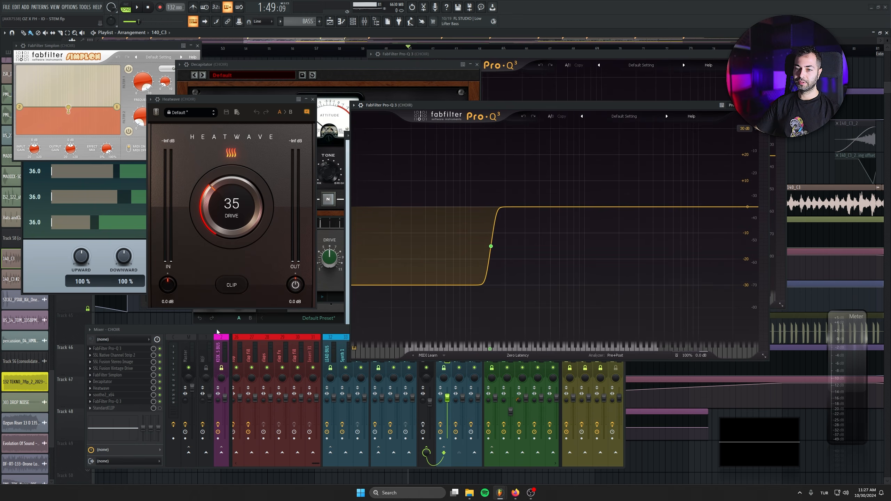
{"action": "left_click", "coordinate": [217, 332]}
{"action": "key", "text": "space"}
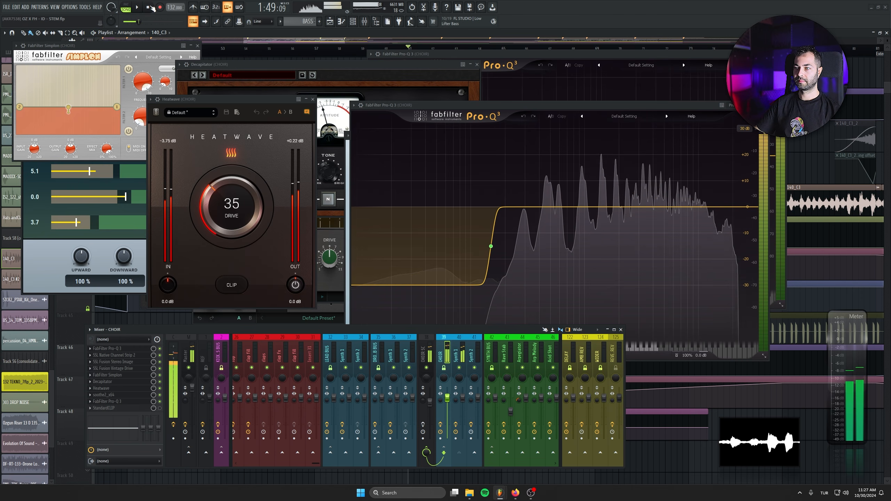
{"action": "left_click", "coordinate": [147, 7]}
Step: Select the CHOIR SC mixer track and review its StandardCLIP and iZotope Trash 2 settings
{"action": "left_click", "coordinate": [434, 353]}
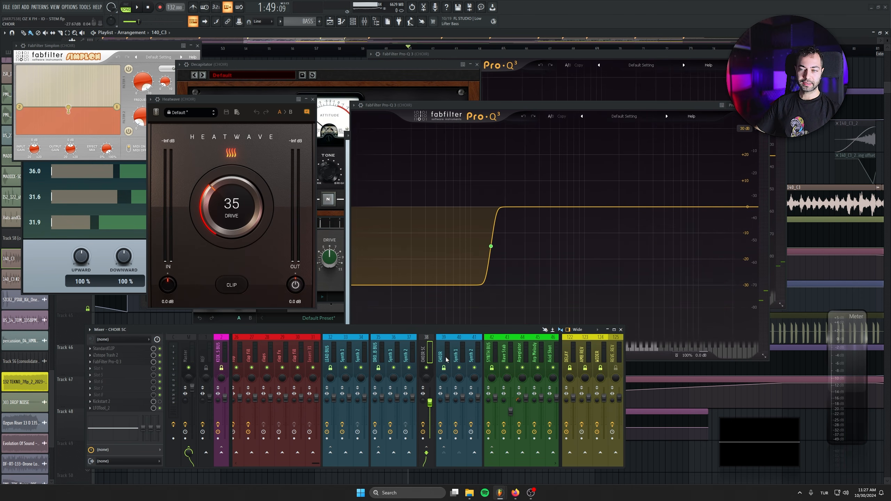
{"action": "left_click", "coordinate": [119, 349]}
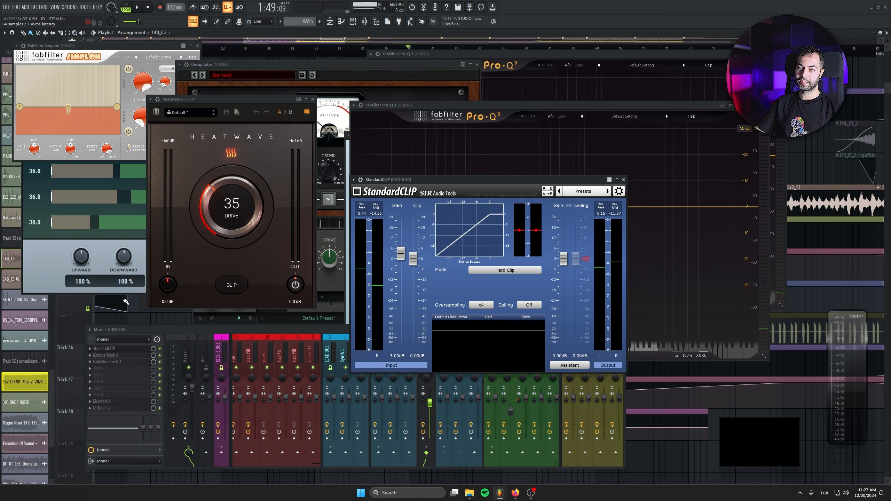
{"action": "left_click", "coordinate": [105, 355]}
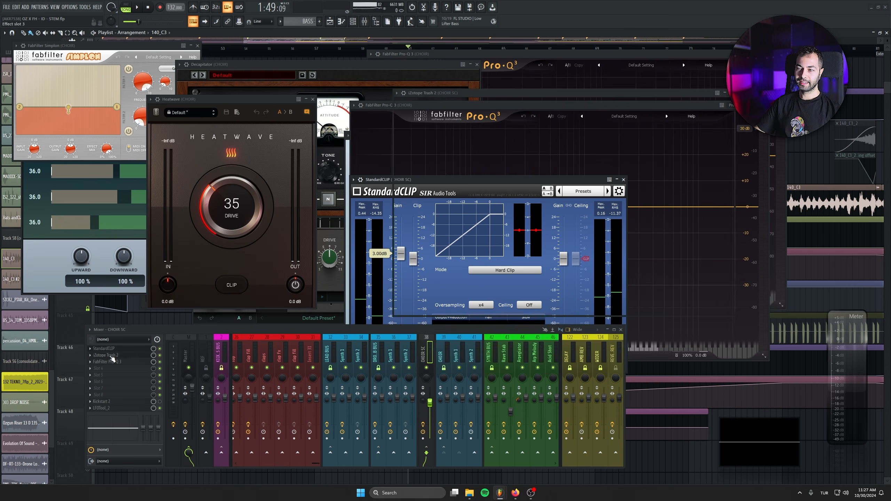
{"action": "left_click_drag", "start_coordinate": [483, 98], "coordinate": [287, 110]}
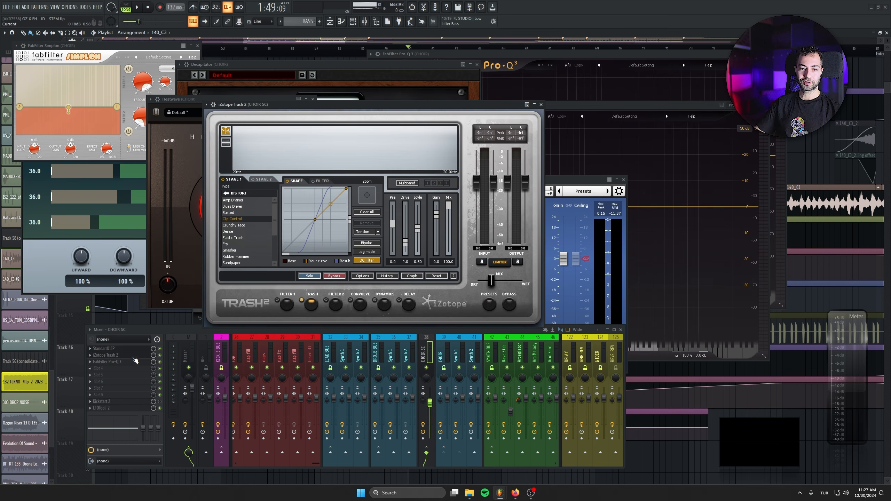
Step: Inspect the FabFilter Pro-Q 3 and LFOTool settings on the CHOIR SC track and play the choir through them
{"action": "left_click", "coordinate": [113, 362]}
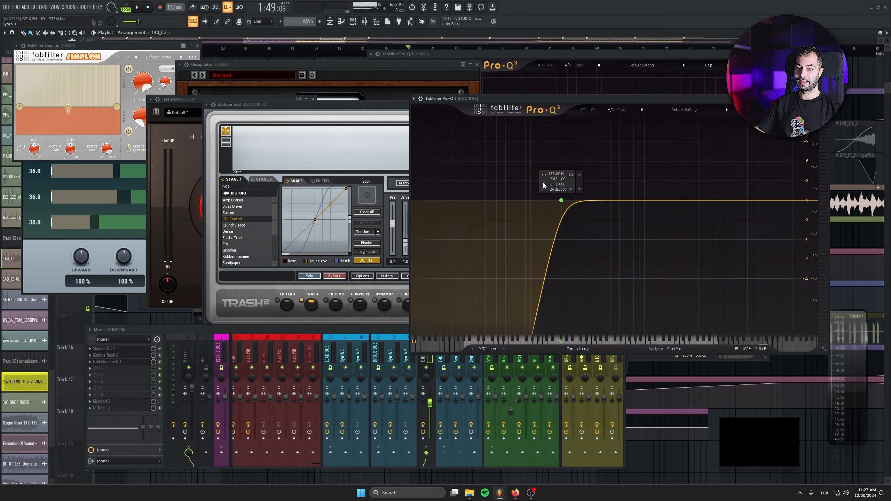
{"action": "left_click", "coordinate": [105, 409]}
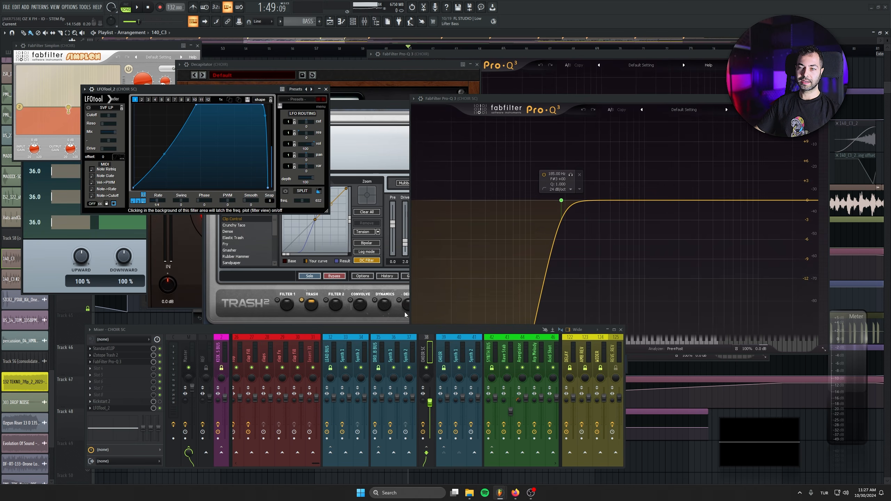
{"action": "key", "text": "space"}
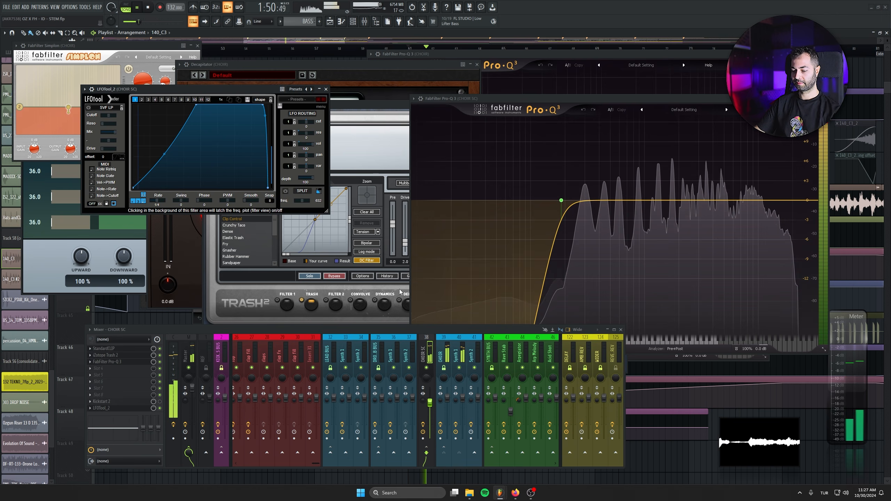
Step: Return to the playlist, unmute the kick and rumble tracks, and audition them together with the choir
{"action": "left_click", "coordinate": [330, 22]}
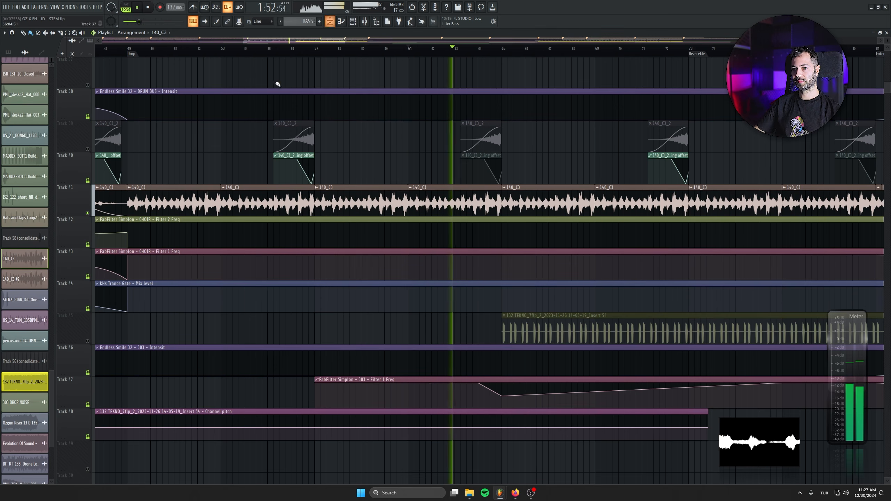
{"action": "scroll", "coordinate": [290, 342], "scroll_direction": "up", "scroll_amount": 15}
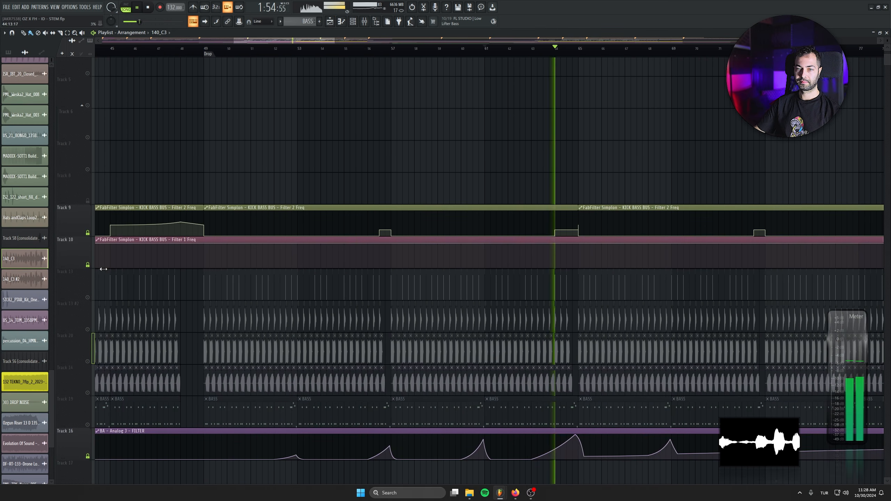
{"action": "left_click_drag", "start_coordinate": [87, 298], "coordinate": [88, 408]}
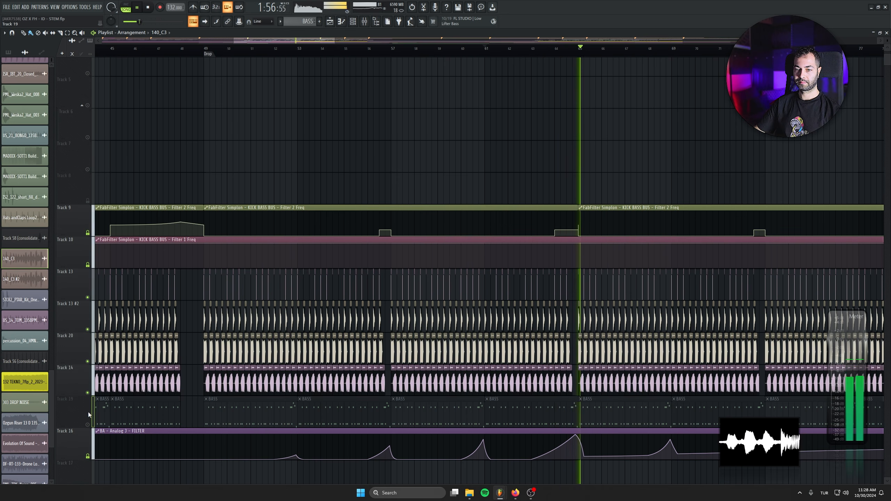
{"action": "scroll", "coordinate": [298, 319], "scroll_direction": "down", "scroll_amount": 6}
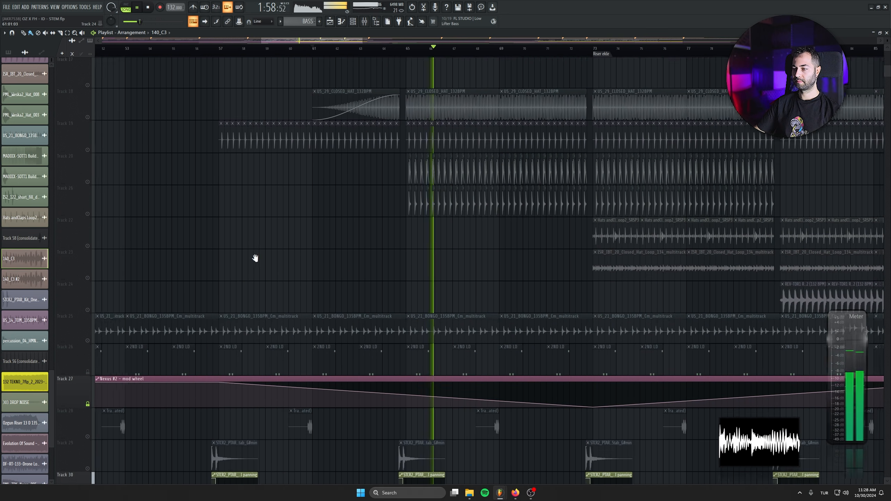
{"action": "scroll", "coordinate": [259, 260], "scroll_direction": "down", "scroll_amount": 1}
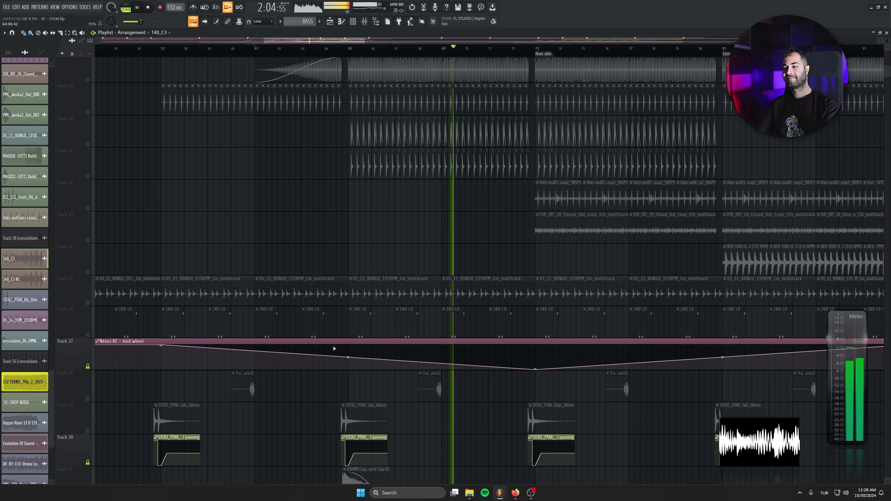
{"action": "key", "text": "space"}
Step: Isolate the percussion hits on Tracks 34, 35 and 36, with the choir on Track 41 muted
{"action": "scroll", "coordinate": [290, 177], "scroll_direction": "down", "scroll_amount": 1}
{"action": "scroll", "coordinate": [291, 177], "scroll_direction": "down", "scroll_amount": 8}
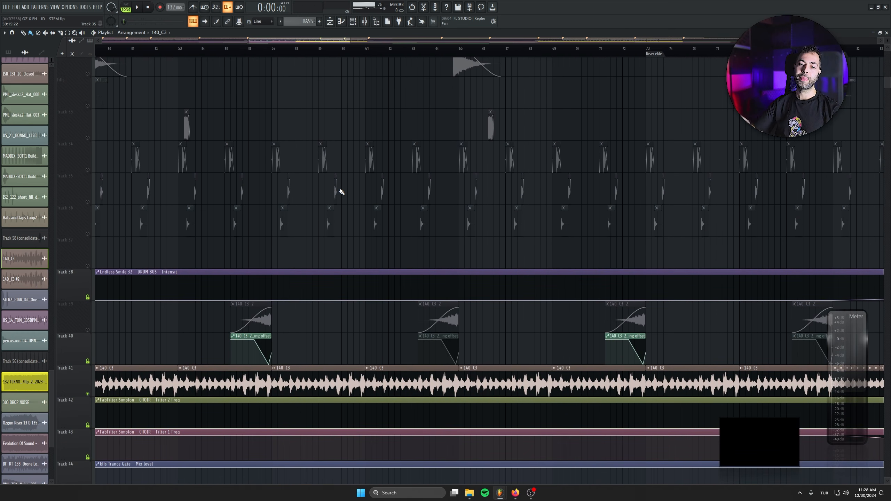
{"action": "scroll", "coordinate": [368, 288], "scroll_direction": "down", "scroll_amount": 4}
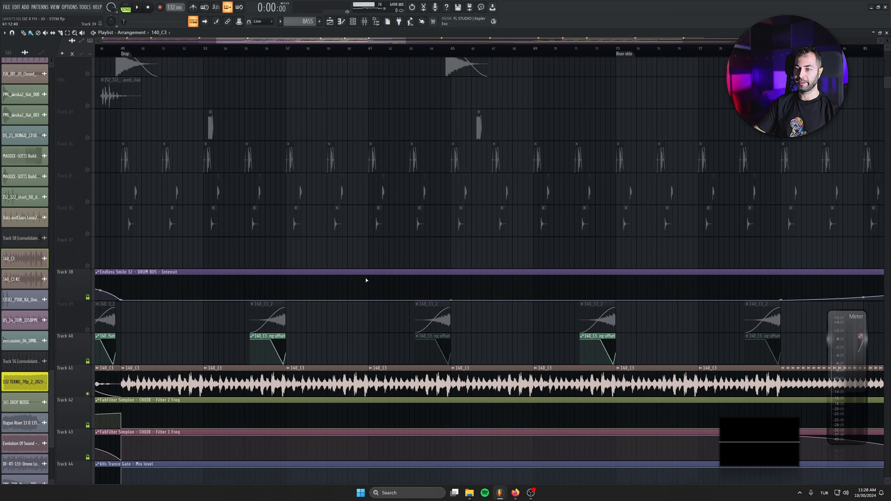
{"action": "scroll", "coordinate": [290, 247], "scroll_direction": "down", "scroll_amount": 3}
{"action": "scroll", "coordinate": [193, 328], "scroll_direction": "up", "scroll_amount": 5}
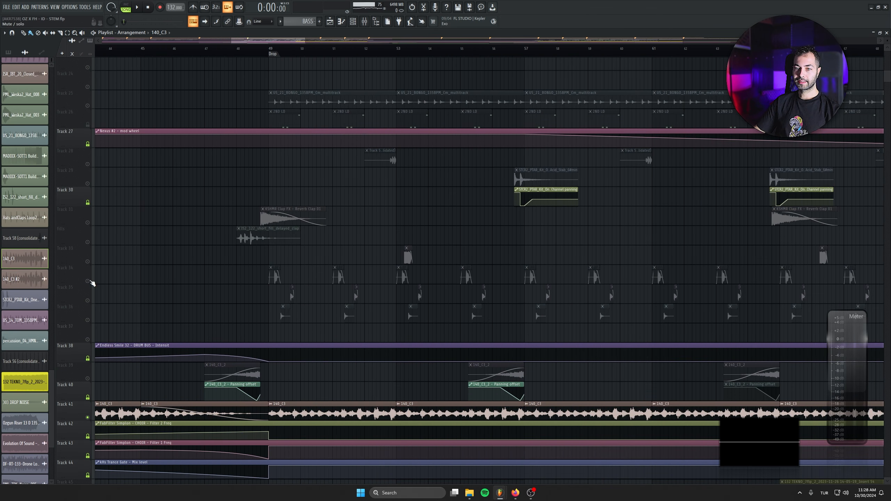
{"action": "left_click", "coordinate": [88, 320]}
Step: Unmute the reverb clap on Track 31 and the fills track, and play from just before the Drop marker
{"action": "scroll", "coordinate": [240, 318], "scroll_direction": "up", "scroll_amount": 4}
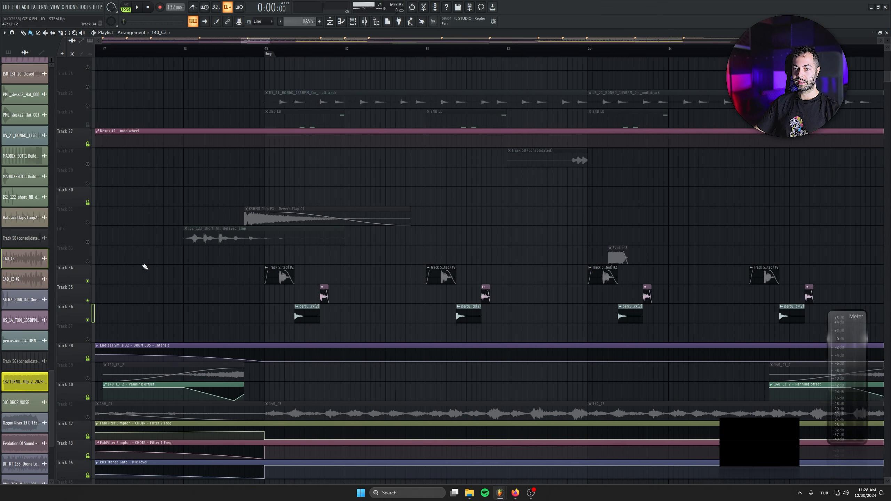
{"action": "left_click", "coordinate": [87, 223]}
{"action": "left_click", "coordinate": [88, 242]}
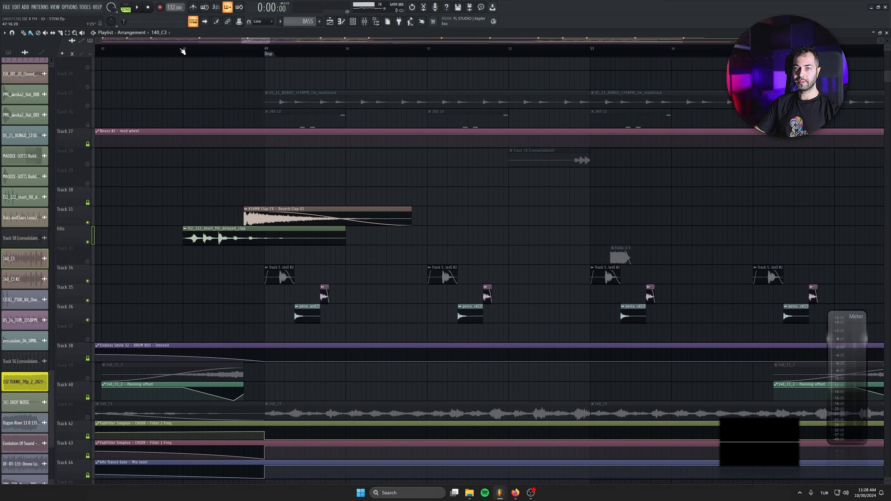
{"action": "left_click", "coordinate": [184, 51]}
{"action": "key", "text": "space"}
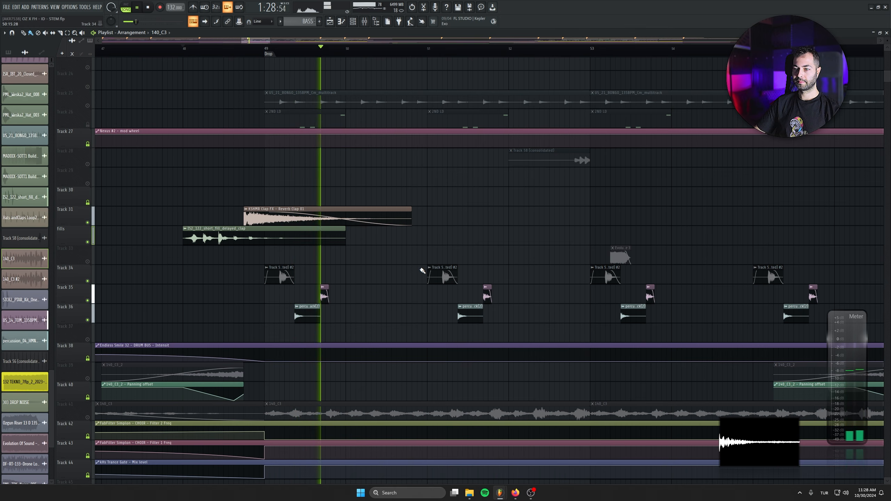
Step: Unmute Track 28, the acid stab on Track 29 and the 140_C3_2 clips on Track 39 during playback
{"action": "left_click_drag", "start_coordinate": [422, 271], "coordinate": [252, 239]}
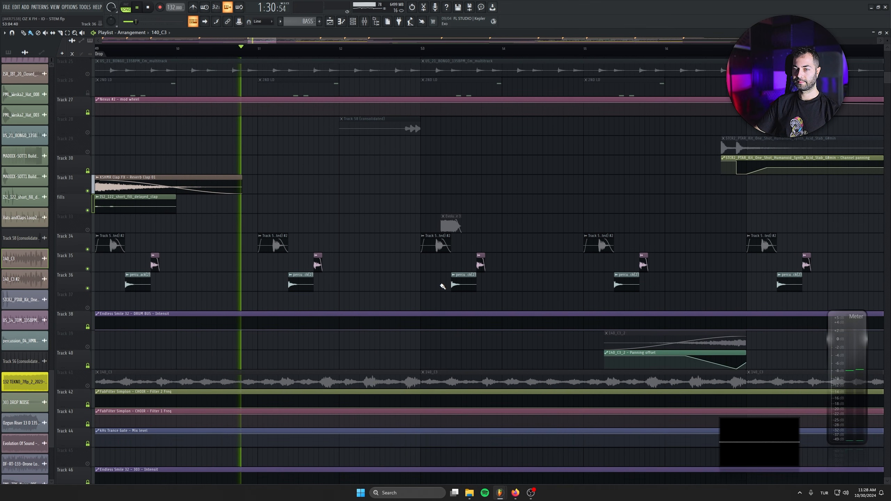
{"action": "left_click", "coordinate": [87, 133]}
{"action": "left_click", "coordinate": [87, 152]}
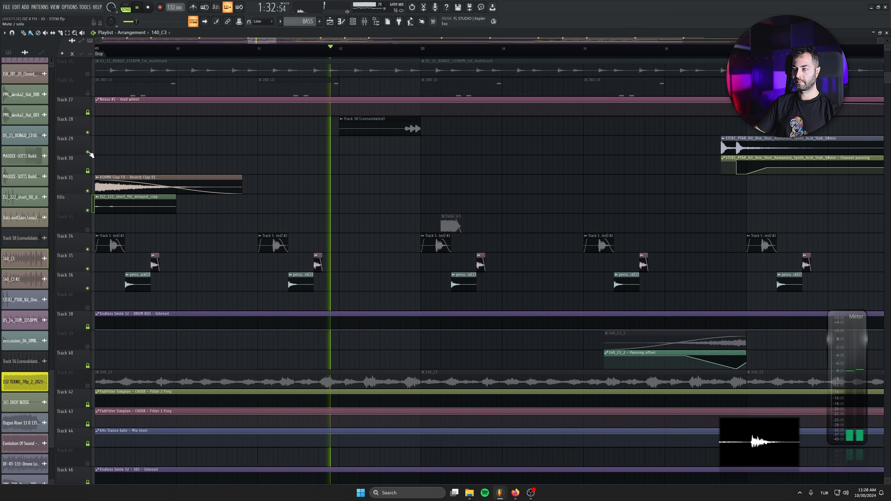
{"action": "left_click_drag", "start_coordinate": [480, 250], "coordinate": [219, 227]}
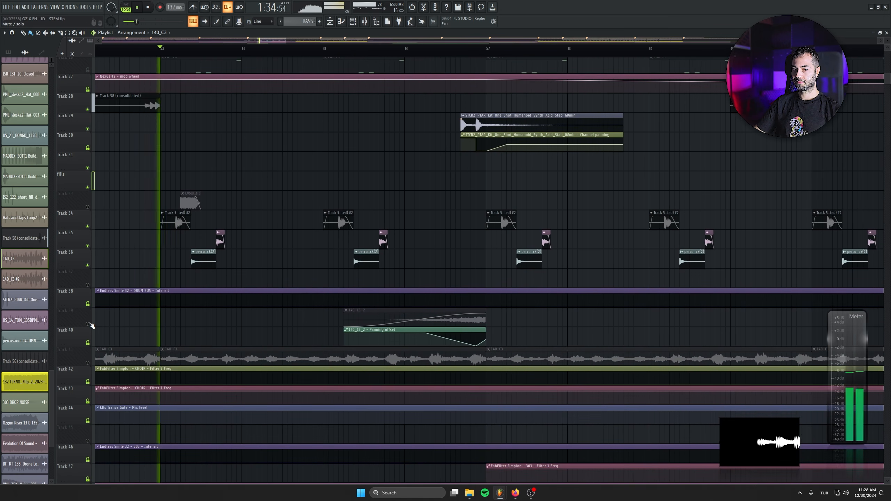
{"action": "left_click", "coordinate": [87, 324]}
Step: Unmute the kick, rumble and bass tracks and listen to them together with the percussion layers
{"action": "scroll", "coordinate": [253, 258], "scroll_direction": "up", "scroll_amount": 15}
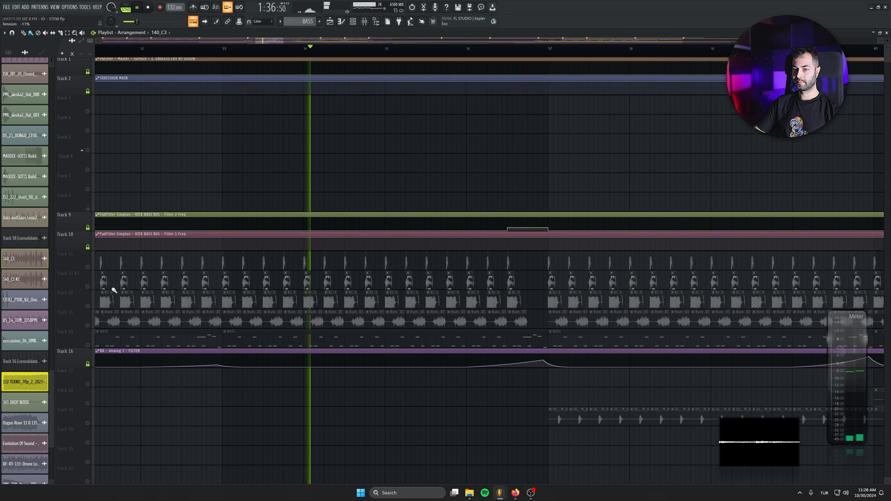
{"action": "left_click_drag", "start_coordinate": [87, 269], "coordinate": [87, 346]}
{"action": "scroll", "coordinate": [263, 400], "scroll_direction": "down", "scroll_amount": 15}
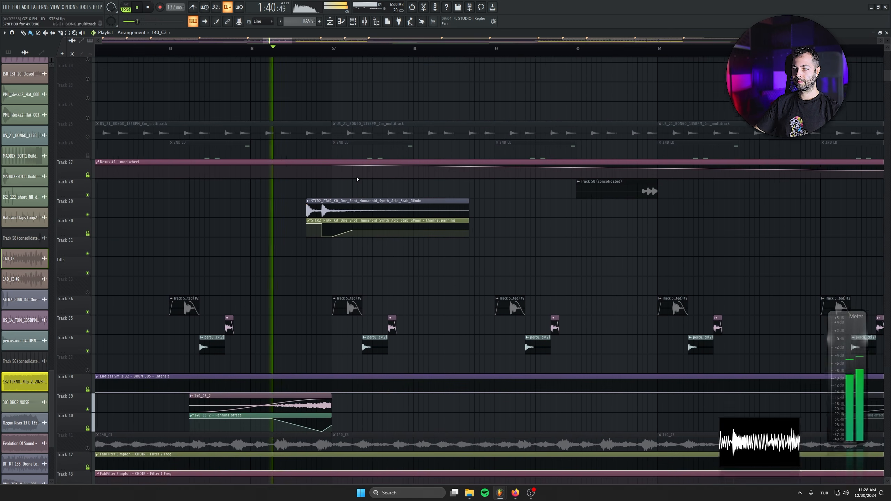
{"action": "scroll", "coordinate": [384, 186], "scroll_direction": "down", "scroll_amount": 1}
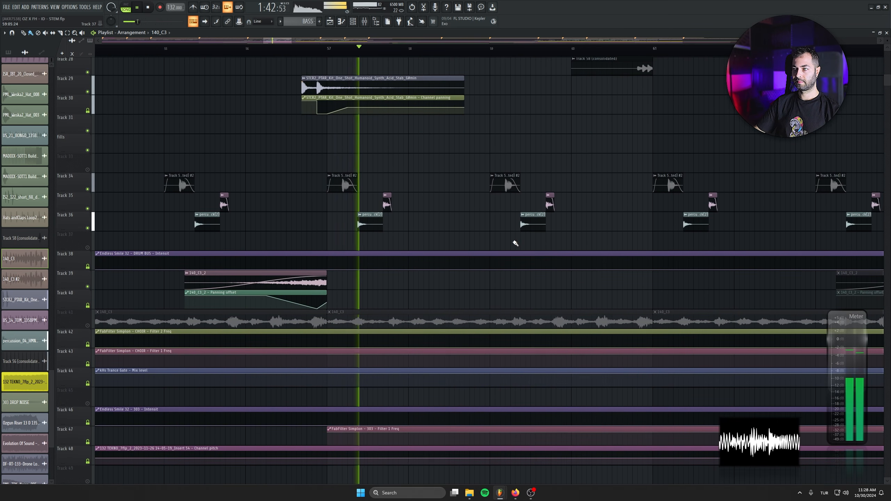
Step: Unmute the drone loop on Track 61 and listen to it with the kick, bass and percussion layers
{"action": "scroll", "coordinate": [407, 249], "scroll_direction": "down", "scroll_amount": 10}
{"action": "scroll", "coordinate": [396, 123], "scroll_direction": "down", "scroll_amount": 8}
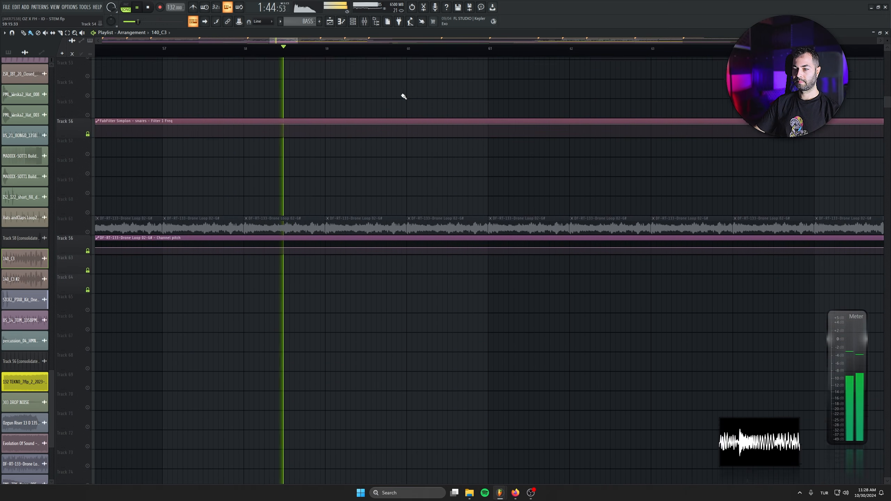
{"action": "scroll", "coordinate": [371, 281], "scroll_direction": "down", "scroll_amount": 5, "text": "ctrl"}
{"action": "scroll", "coordinate": [381, 285], "scroll_direction": "down", "scroll_amount": 6}
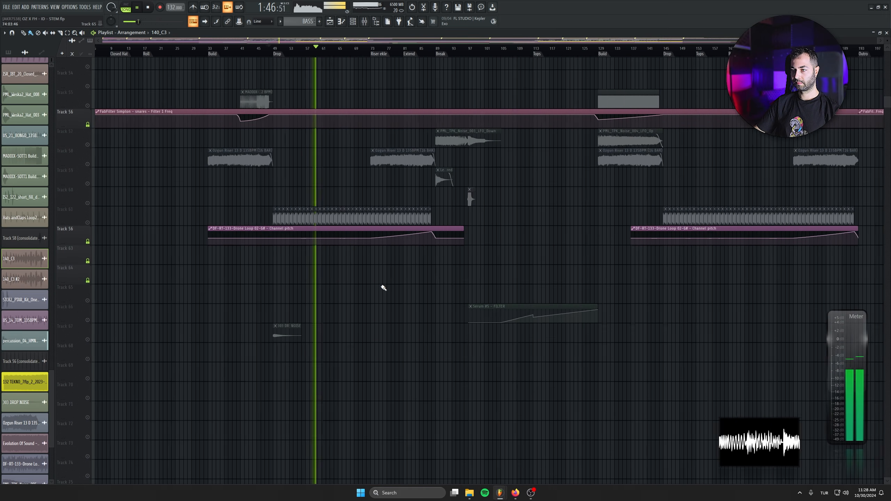
{"action": "left_click", "coordinate": [88, 223]}
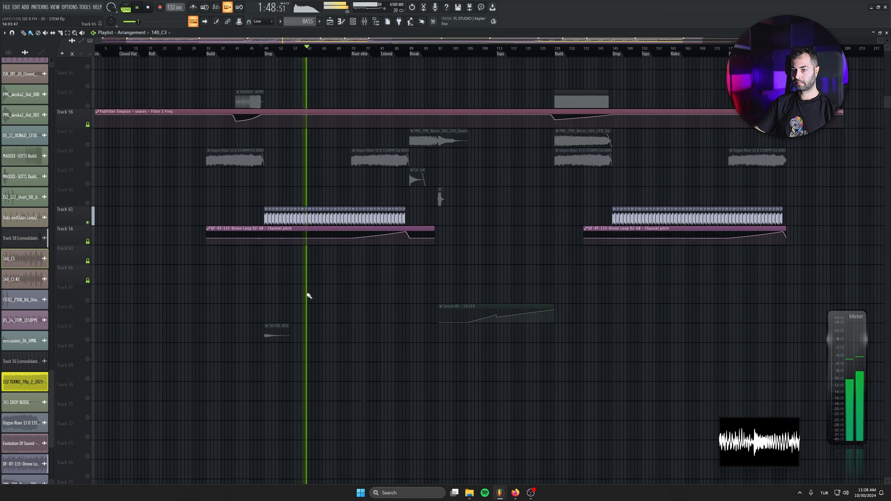
{"action": "scroll", "coordinate": [301, 294], "scroll_direction": "up", "scroll_amount": 6, "text": "ctrl"}
{"action": "scroll", "coordinate": [315, 229], "scroll_direction": "up", "scroll_amount": 6}
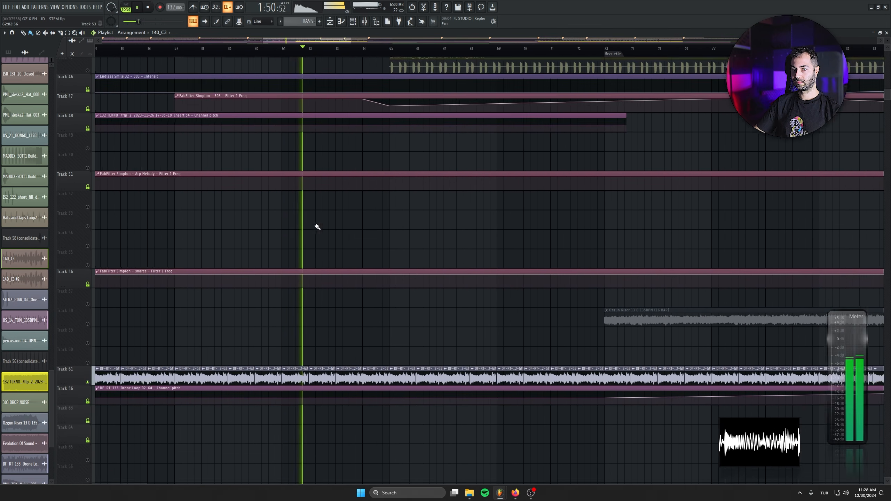
{"action": "scroll", "coordinate": [315, 229], "scroll_direction": "up", "scroll_amount": 5}
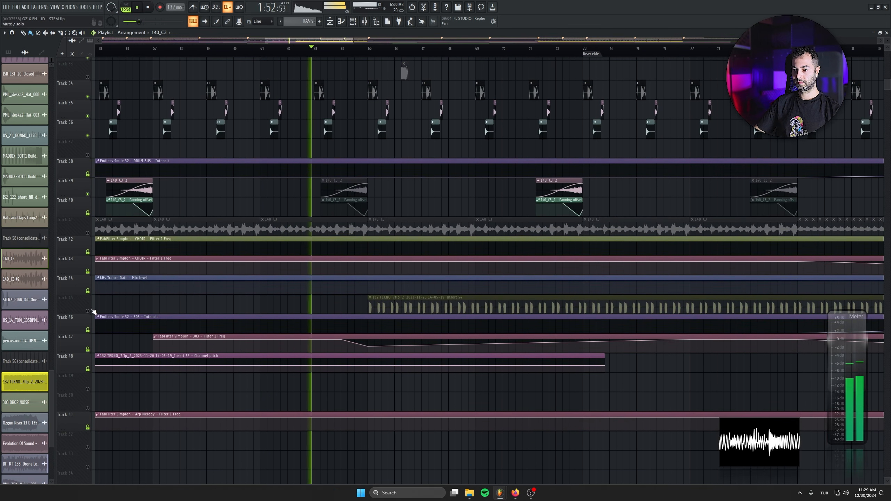
Step: Stop playback and examine the sampler settings of the DF-RT-133-Drone Loop 02-G# sample
{"action": "key", "text": "space"}
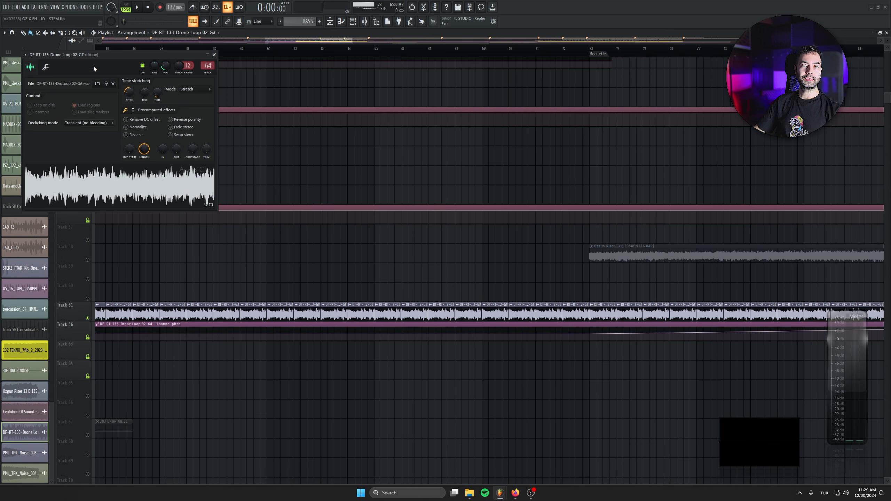
{"action": "left_click_drag", "start_coordinate": [94, 65], "coordinate": [174, 98]}
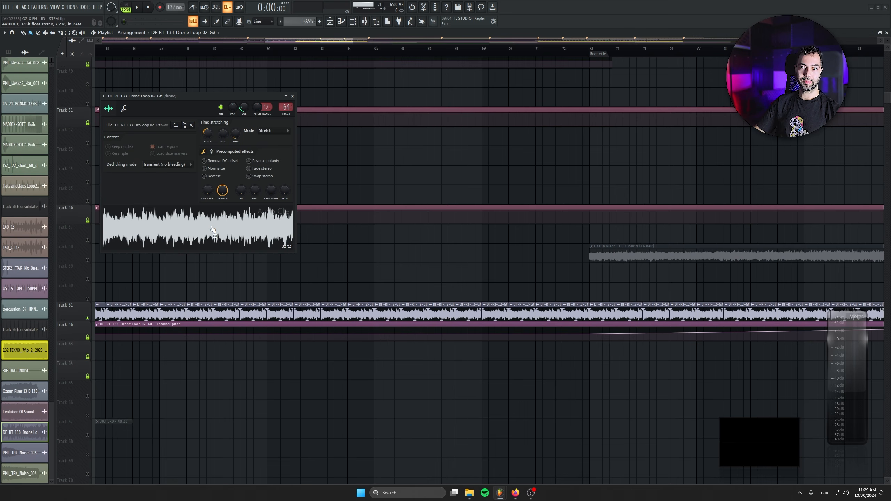
{"action": "left_click", "coordinate": [293, 96]}
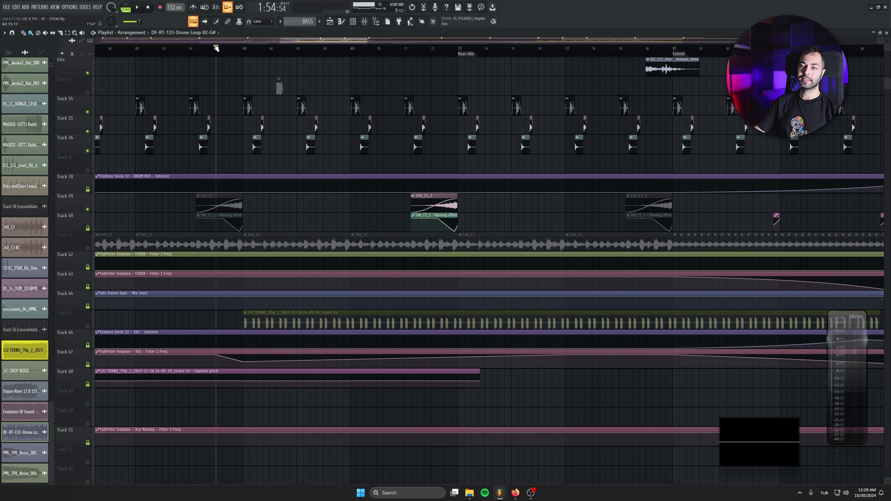
Step: Solo the yellow 132 TEKNO audio clip's track, Track 45
{"action": "right_click", "coordinate": [87, 326]}
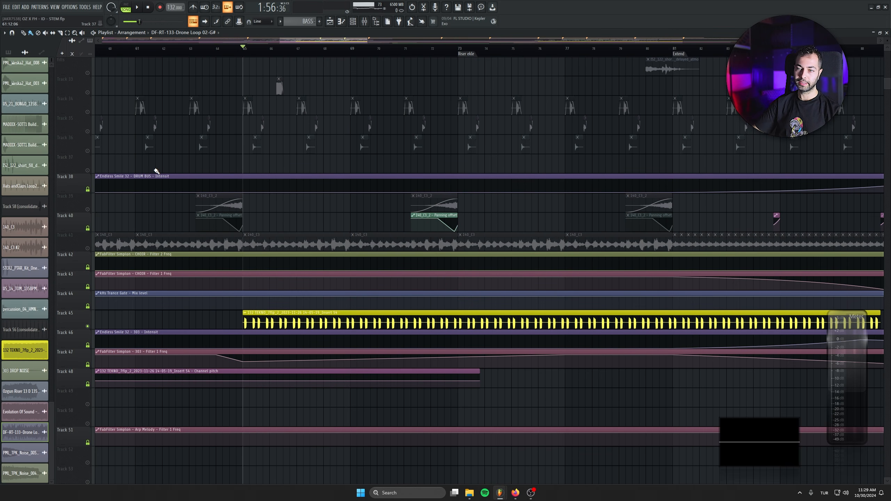
Step: Play the 132 TEKNO clip and unmute the kick, rumble and bass tracks to hear them together
{"action": "key", "text": "space"}
{"action": "scroll", "coordinate": [303, 288], "scroll_direction": "up", "scroll_amount": 10}
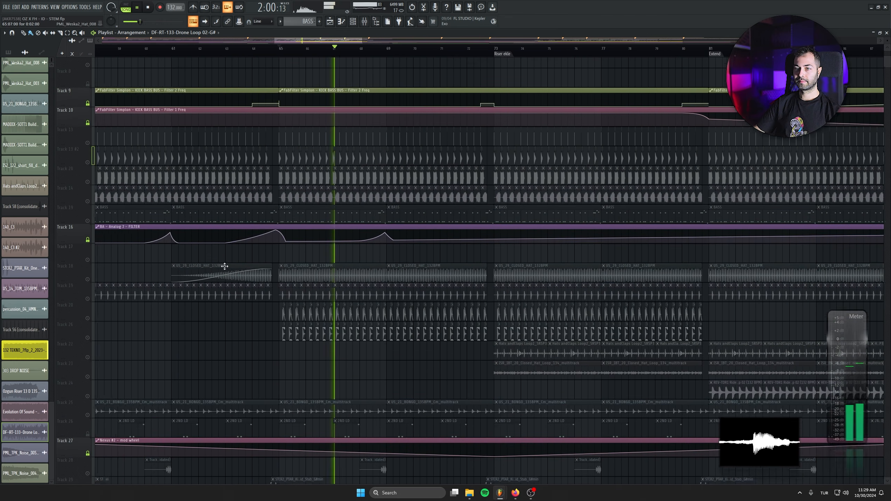
{"action": "left_click_drag", "start_coordinate": [224, 266], "coordinate": [234, 282]}
{"action": "left_click", "coordinate": [87, 159]}
{"action": "left_click", "coordinate": [88, 179]}
{"action": "left_click", "coordinate": [88, 198]}
{"action": "left_click", "coordinate": [88, 217]}
{"action": "left_click", "coordinate": [87, 237]}
Step: Unmute the 140_C3 loop on Track 41, listen to it with the TEKNO, kick and bass layers, and stop playback
{"action": "left_click_drag", "start_coordinate": [280, 450], "coordinate": [263, 194]}
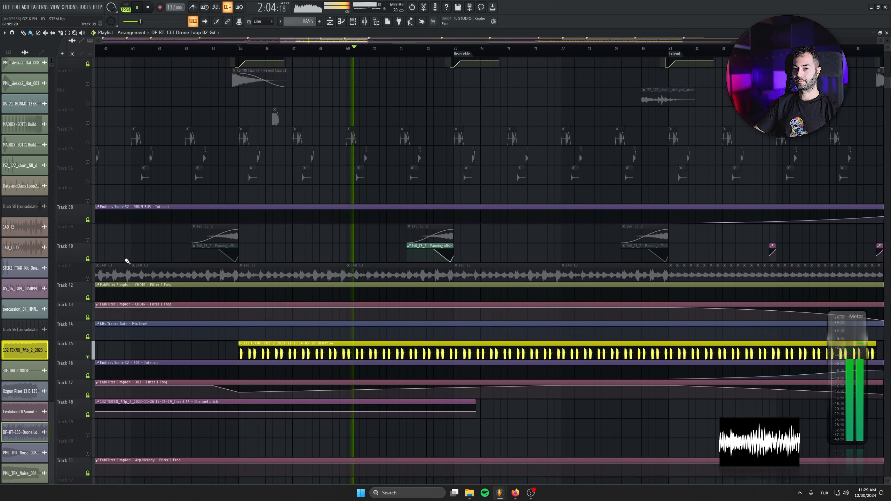
{"action": "left_click", "coordinate": [88, 277]}
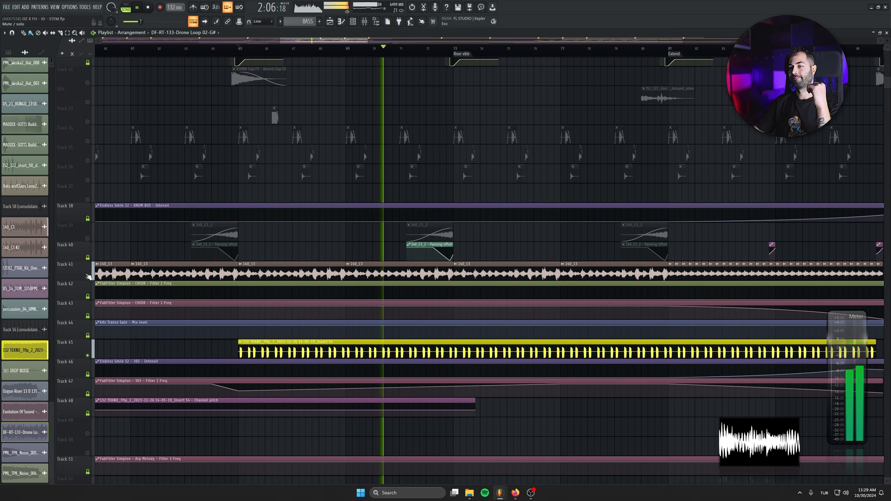
{"action": "left_click_drag", "start_coordinate": [329, 275], "coordinate": [268, 247]}
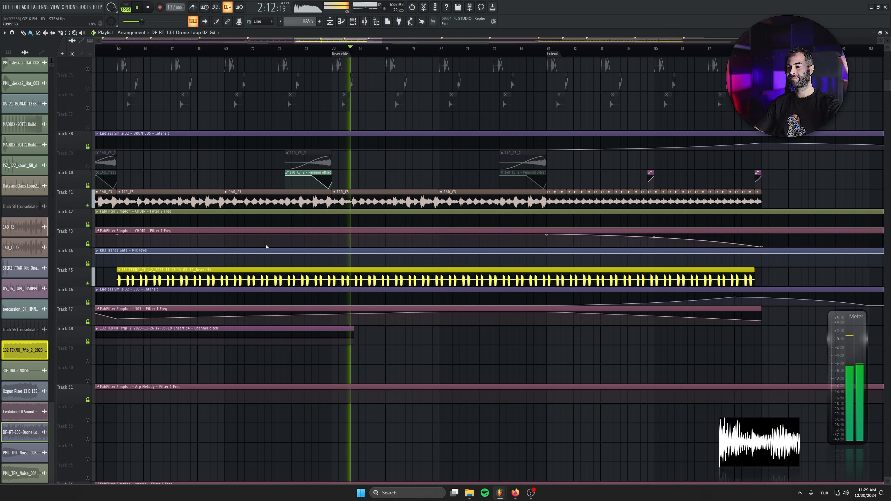
{"action": "left_click", "coordinate": [147, 8]}
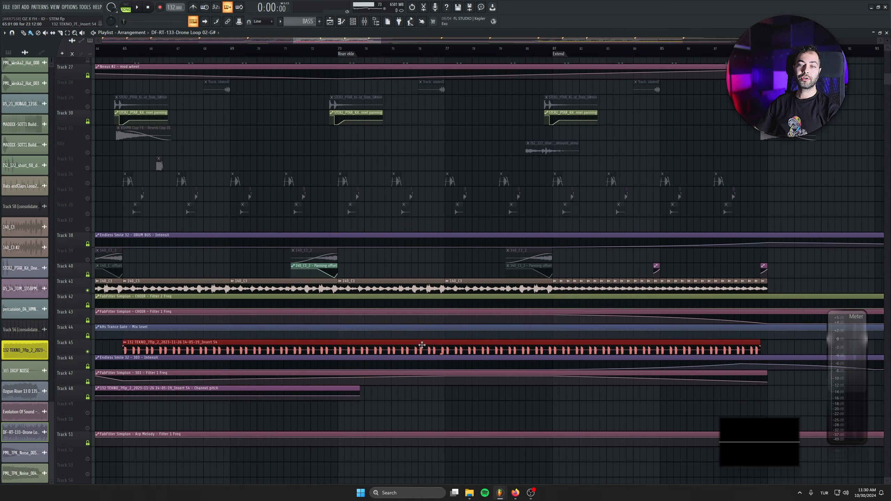
Step: Listen to the soloed 132 TEKNO clip from its start with its sampler settings and mixer track shown
{"action": "scroll", "coordinate": [422, 345], "scroll_direction": "down", "scroll_amount": 3}
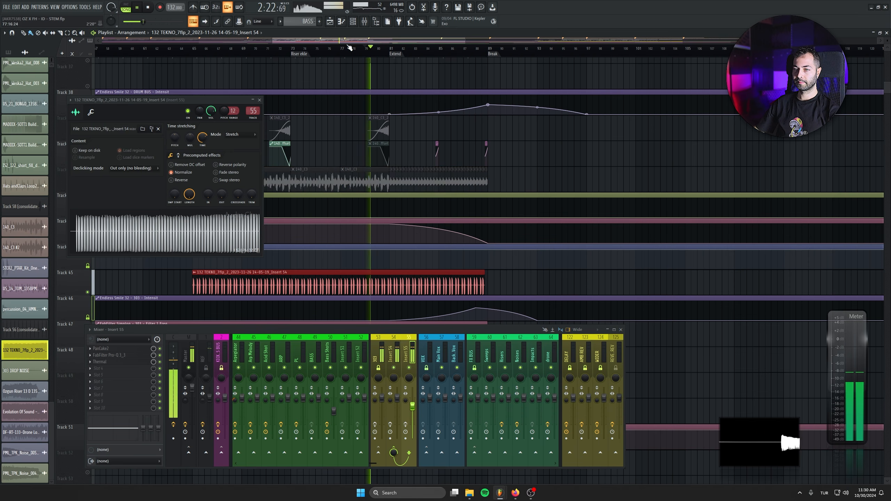
{"action": "left_click", "coordinate": [192, 48]}
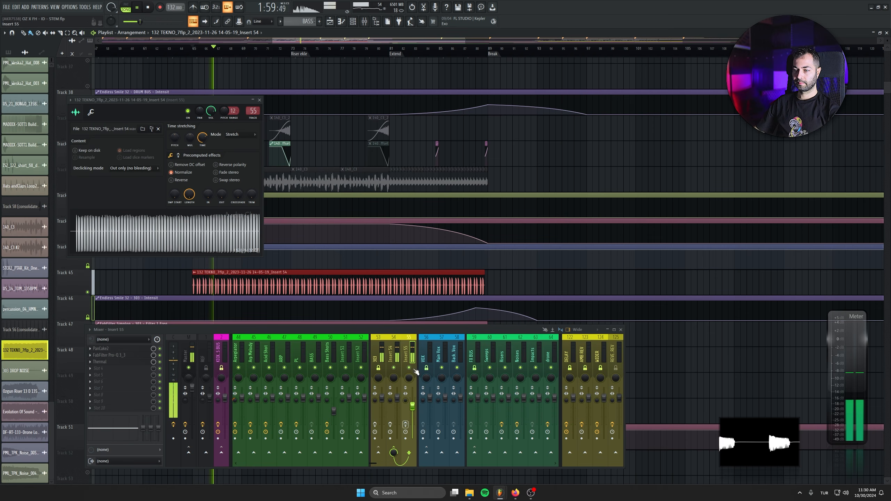
{"action": "key", "text": "space"}
Step: Examine the PanCake2, FabFilter Pro-Q 3 and Thermal effects on Insert 55, playing the clip briefly
{"action": "left_click", "coordinate": [116, 349]}
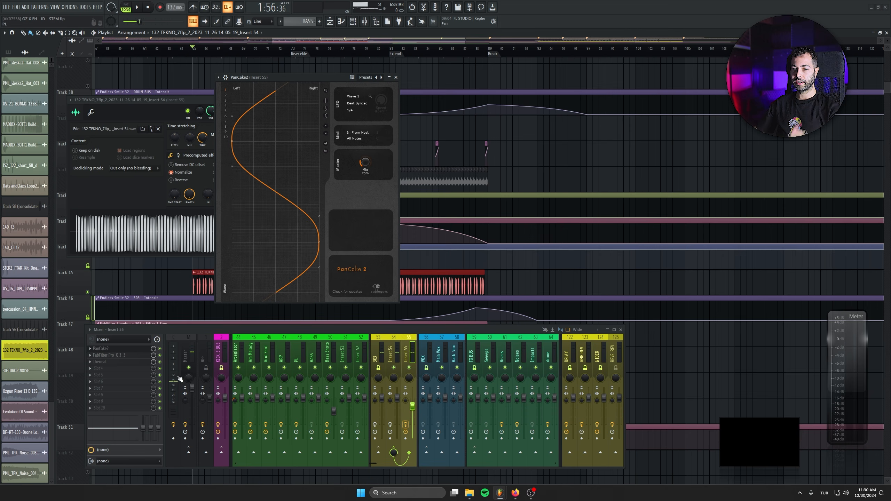
{"action": "left_click", "coordinate": [109, 355]}
{"action": "key", "text": "space"}
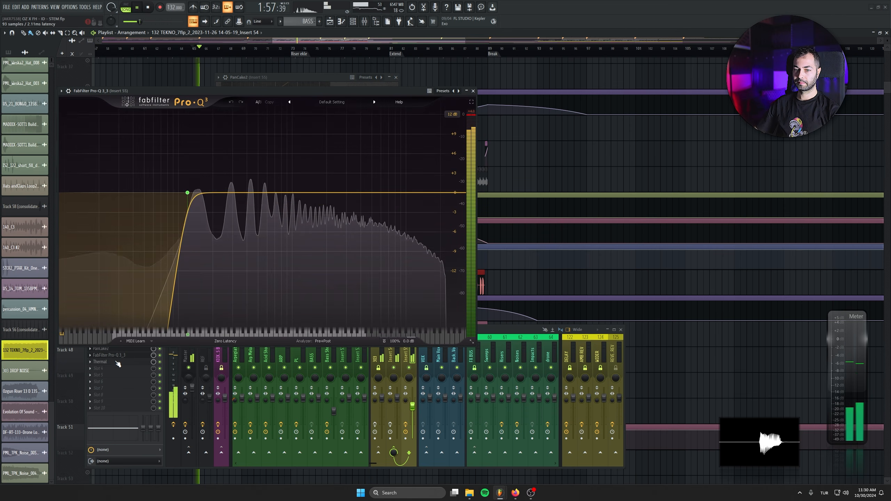
{"action": "left_click", "coordinate": [116, 361]}
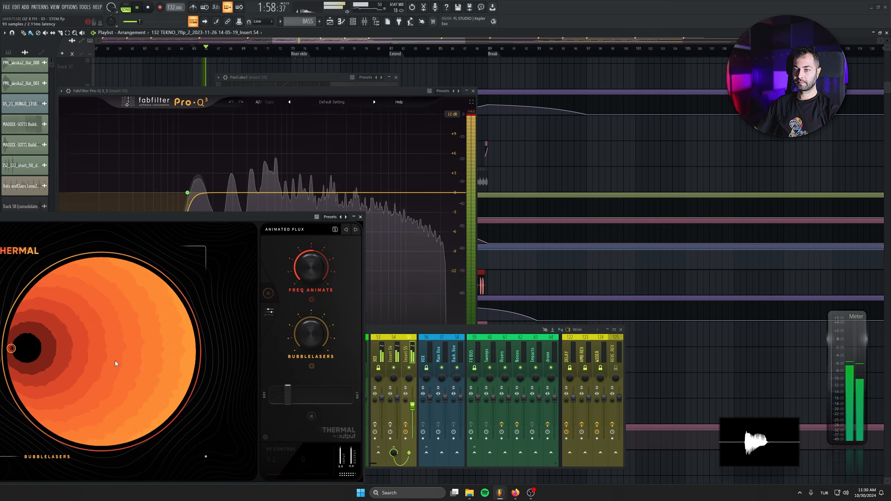
{"action": "left_click", "coordinate": [360, 217]}
{"action": "key", "text": "space"}
{"action": "left_click", "coordinate": [473, 91]}
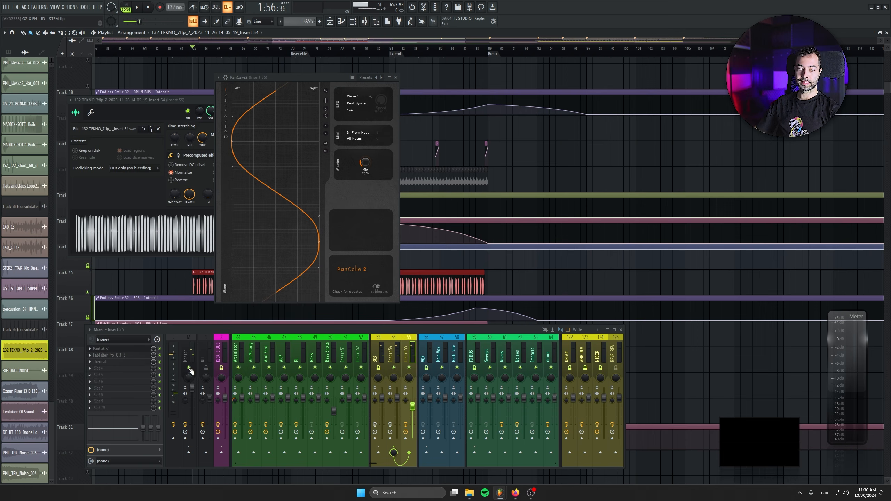
Step: Examine the DST, iZotope Trash 2, FabFilter Simplon and SSL X-Delay effects on Insert 54
{"action": "left_click", "coordinate": [109, 349]}
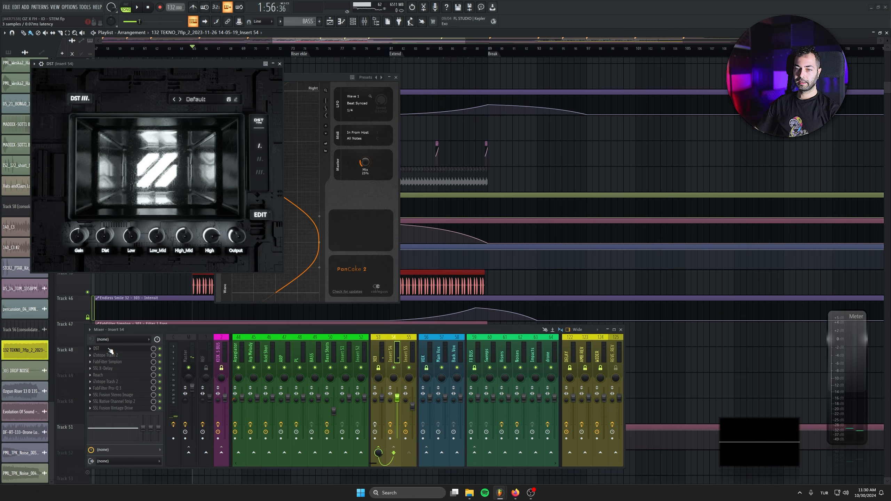
{"action": "left_click", "coordinate": [105, 355]}
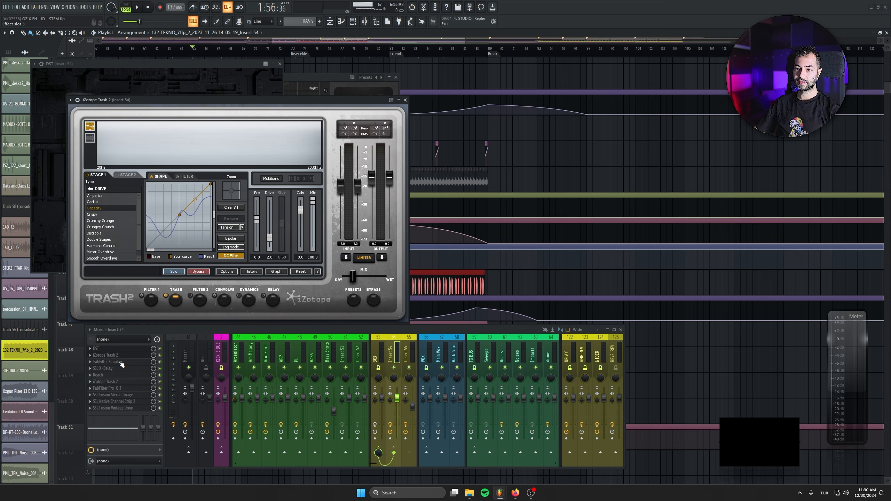
{"action": "left_click", "coordinate": [120, 364]}
{"action": "left_click", "coordinate": [105, 368]}
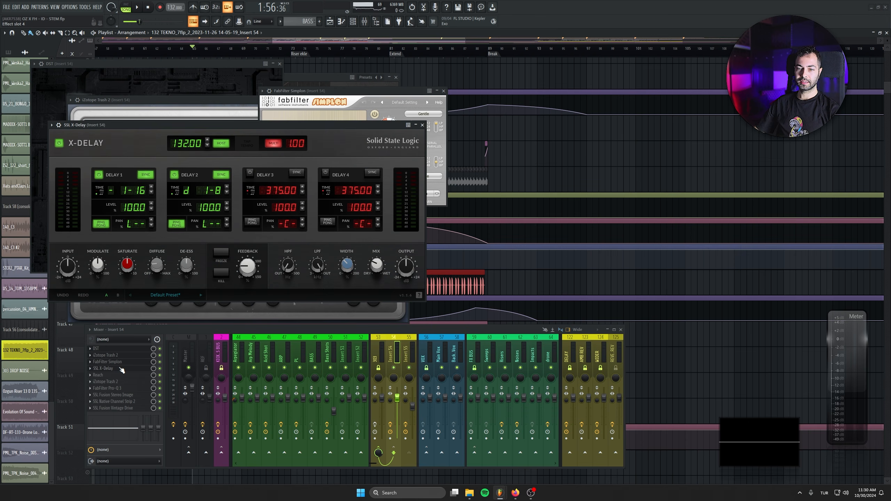
Step: Listen to the clip while reviewing SSL X-Delay and Reach, and disable FabFilter Simplon on Insert 54
{"action": "mouse_move", "coordinate": [199, 128]}
{"action": "left_mouse_down"}
{"action": "mouse_move", "coordinate": [210, 134]}
{"action": "mouse_move", "coordinate": [211, 126]}
{"action": "left_mouse_up"}
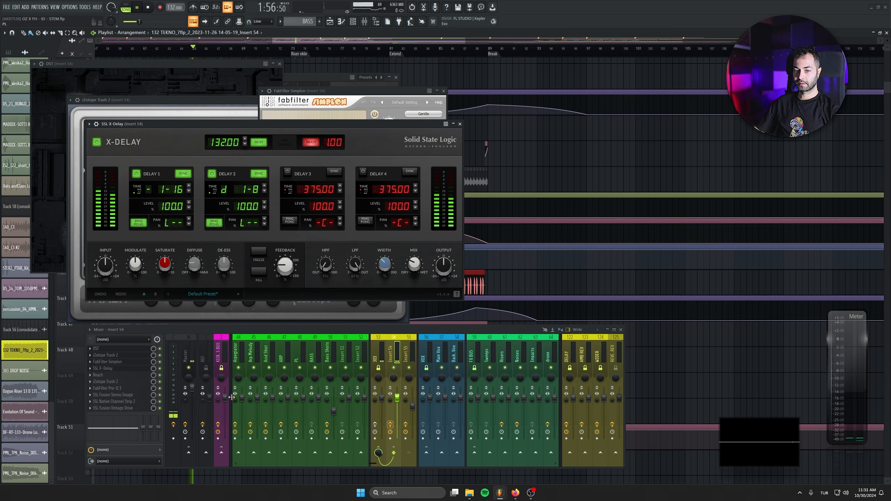
{"action": "left_click", "coordinate": [133, 375]}
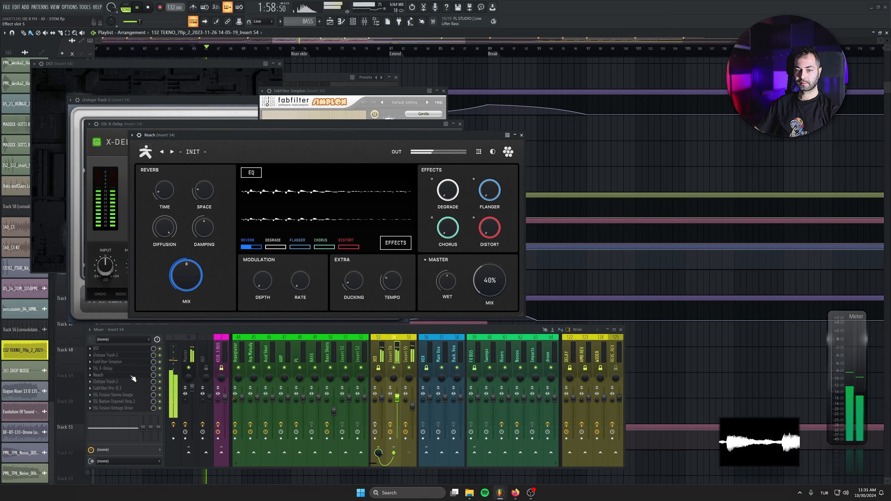
{"action": "left_click", "coordinate": [161, 362]}
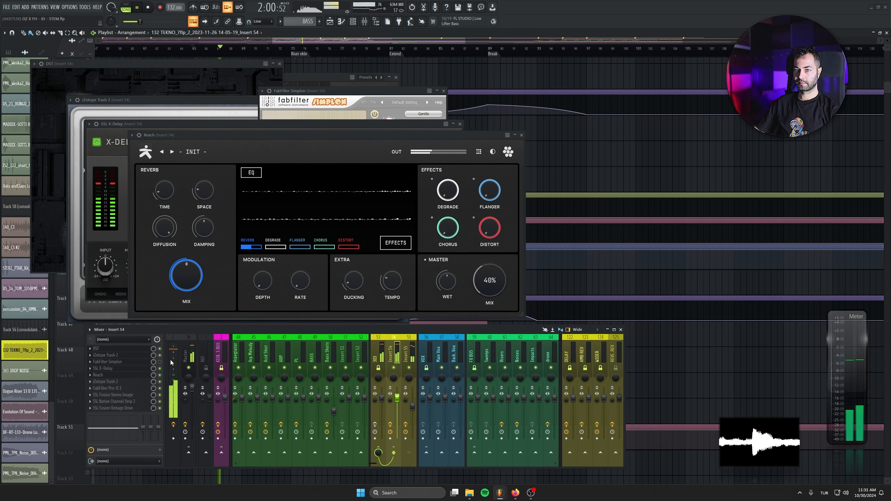
Step: Compare Insert 54's two iZotope Trash 2 instances side by side and review its Pro-Q 3, SSL Stereo Image, Channel Strip 2 and Vintage Drive
{"action": "left_click", "coordinate": [129, 382]}
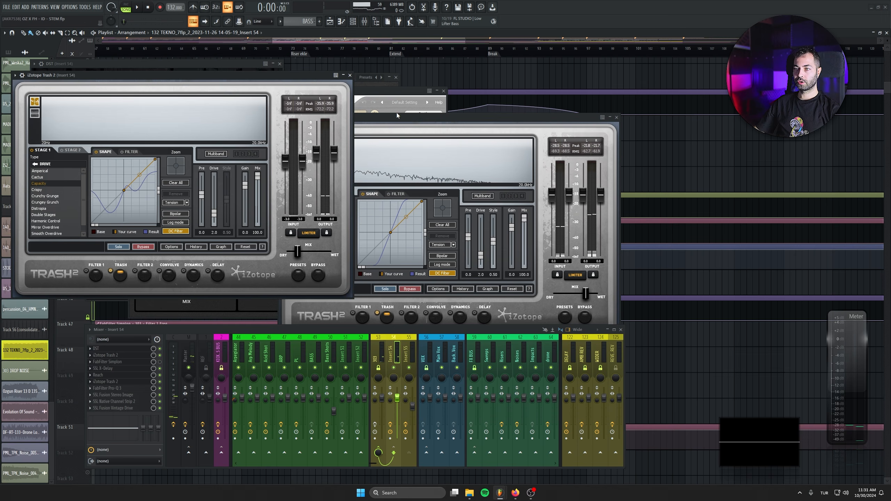
{"action": "left_click_drag", "start_coordinate": [398, 115], "coordinate": [476, 75]}
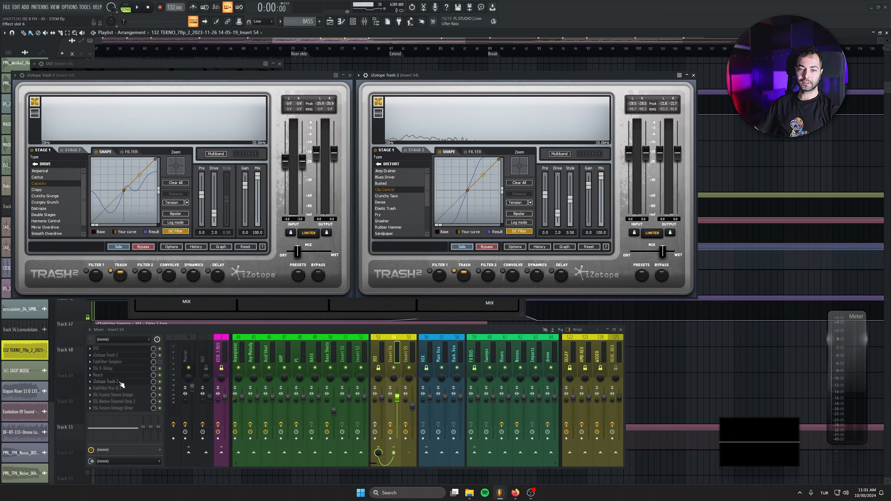
{"action": "left_click", "coordinate": [112, 388]}
{"action": "left_click", "coordinate": [113, 394]}
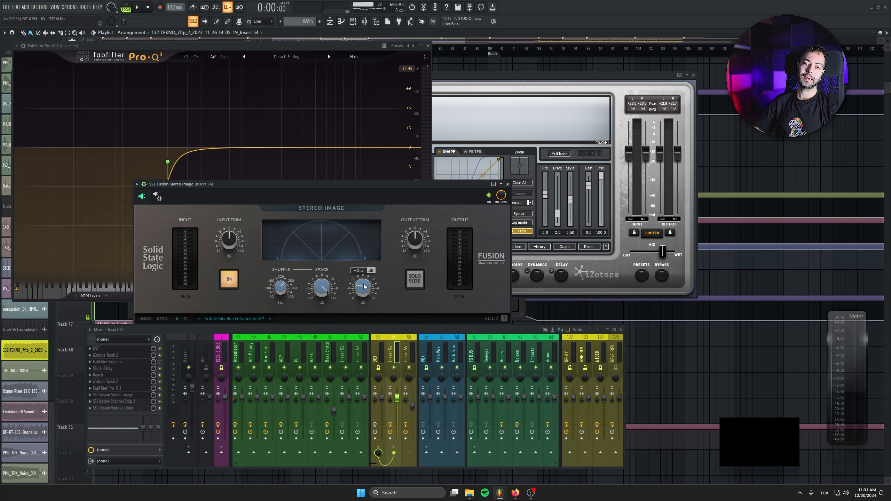
{"action": "left_click", "coordinate": [116, 402]}
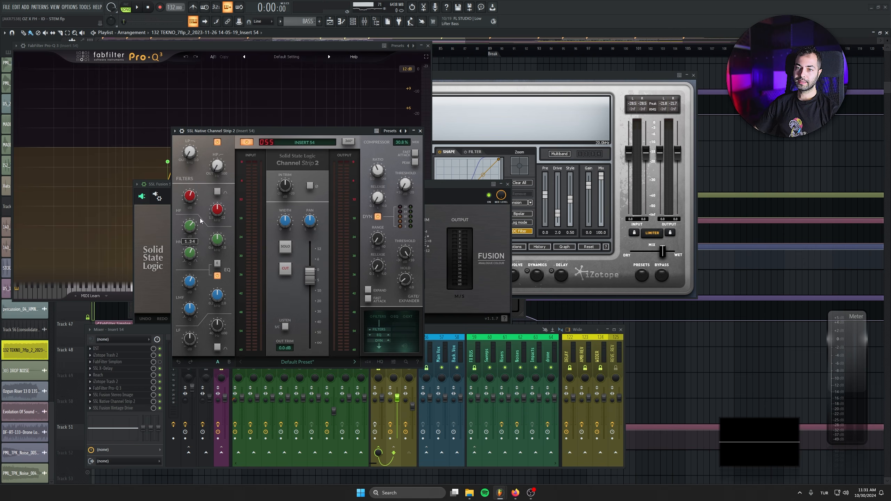
{"action": "left_click", "coordinate": [126, 408]}
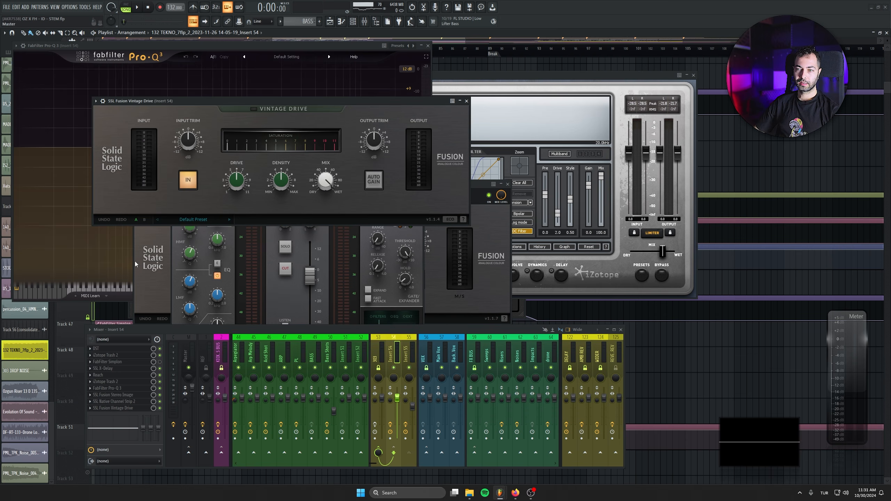
Step: Examine the OTT, Trackspacer25, StandardCLIP and Kickstart 2 effects on the 303 mixer track
{"action": "left_click", "coordinate": [377, 358]}
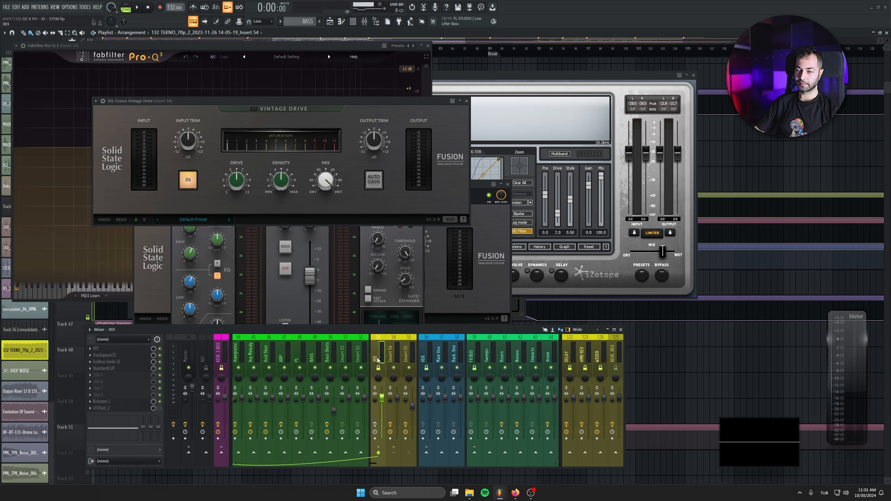
{"action": "left_click", "coordinate": [110, 348]}
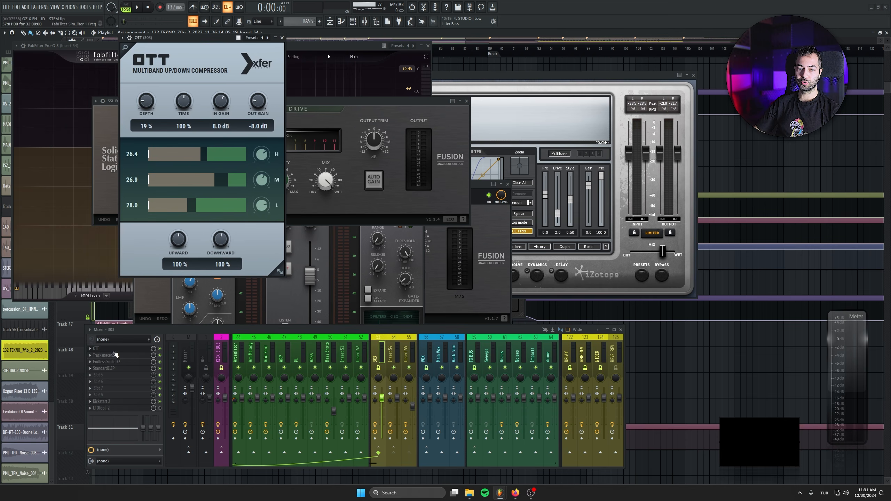
{"action": "left_click", "coordinate": [104, 356]}
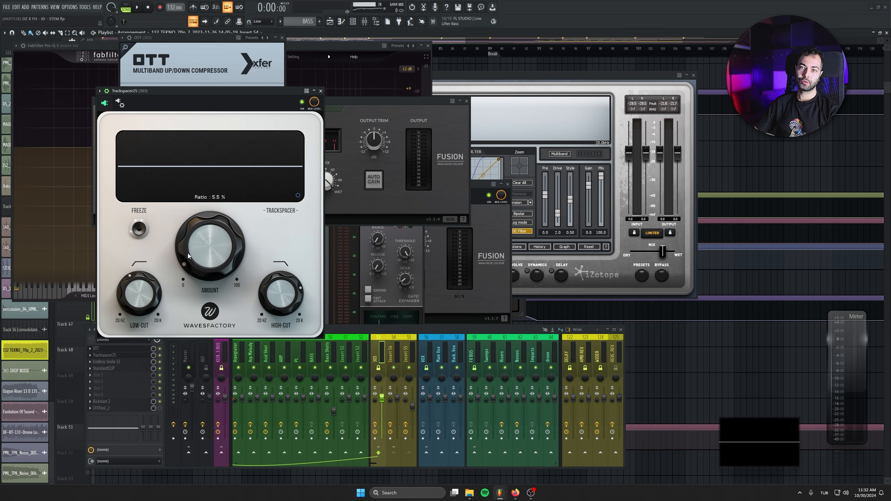
{"action": "left_click", "coordinate": [320, 91]}
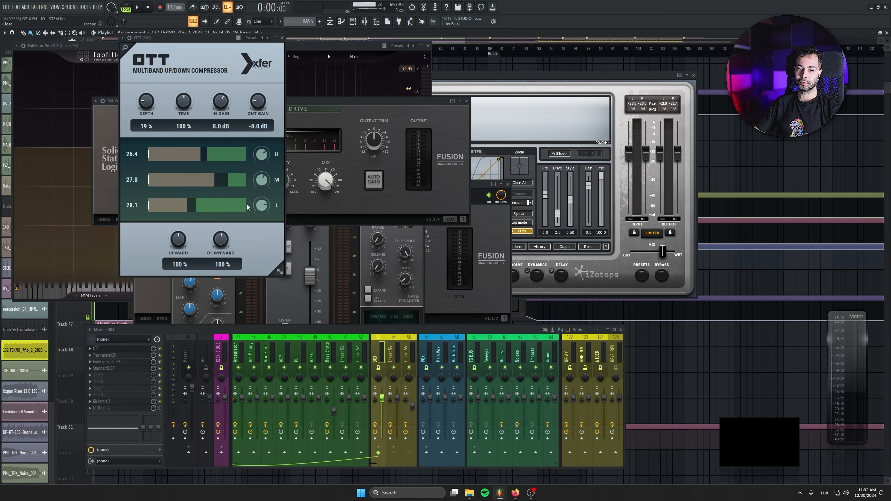
{"action": "left_click", "coordinate": [121, 368]}
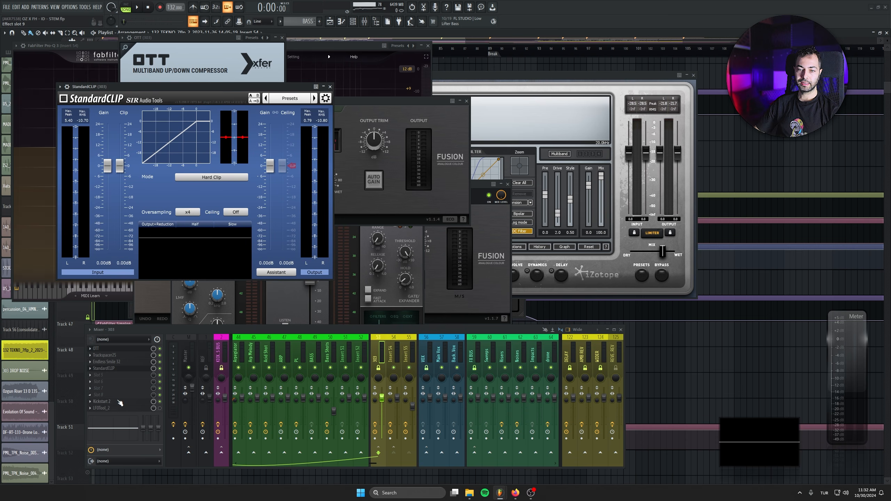
{"action": "left_click", "coordinate": [120, 401]}
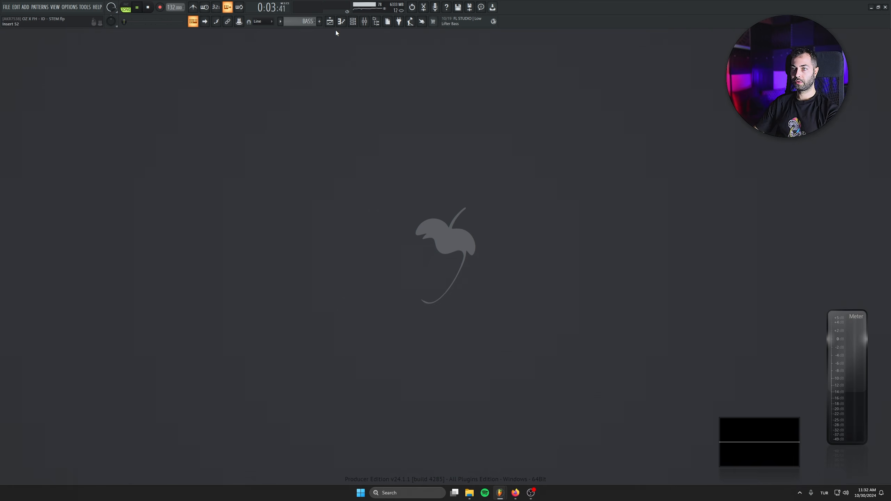
Step: Reopen the playlist and listen to the soloed TEKNO clip around the Riser ekle and Extend markers and before the Break
{"action": "left_click", "coordinate": [330, 22]}
{"action": "left_click_drag", "start_coordinate": [248, 281], "coordinate": [432, 286]}
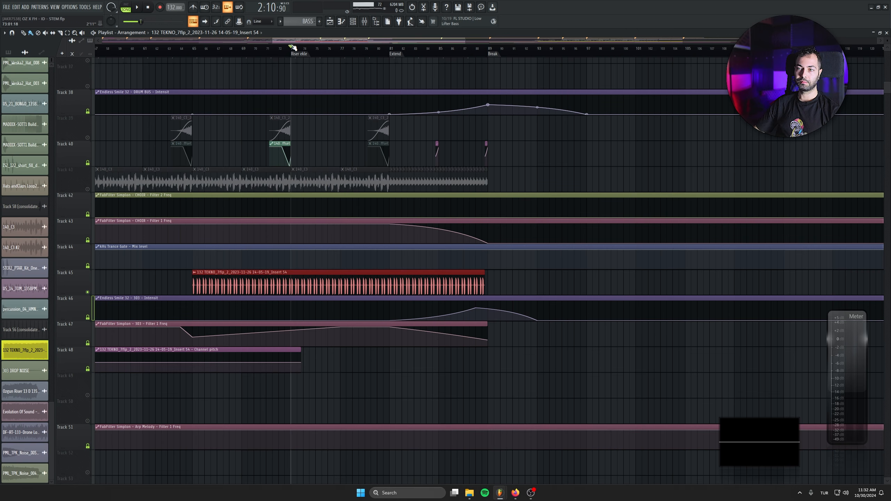
{"action": "key", "text": "space"}
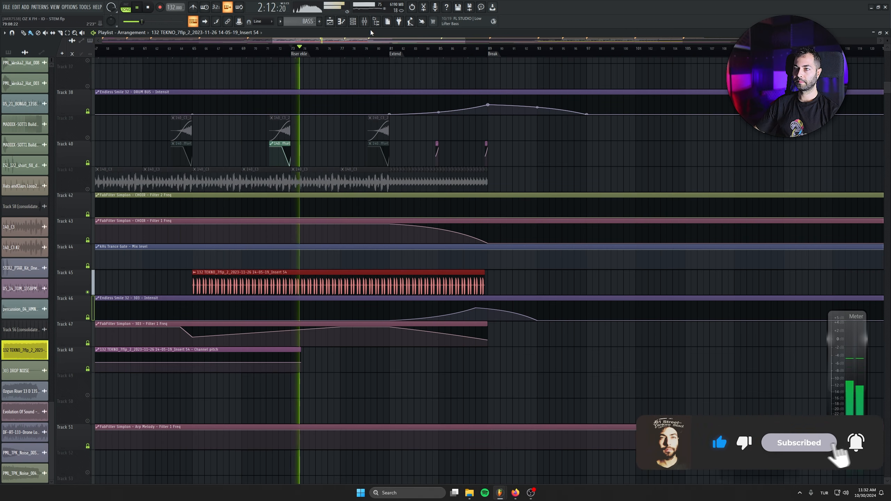
{"action": "left_click", "coordinate": [387, 49]}
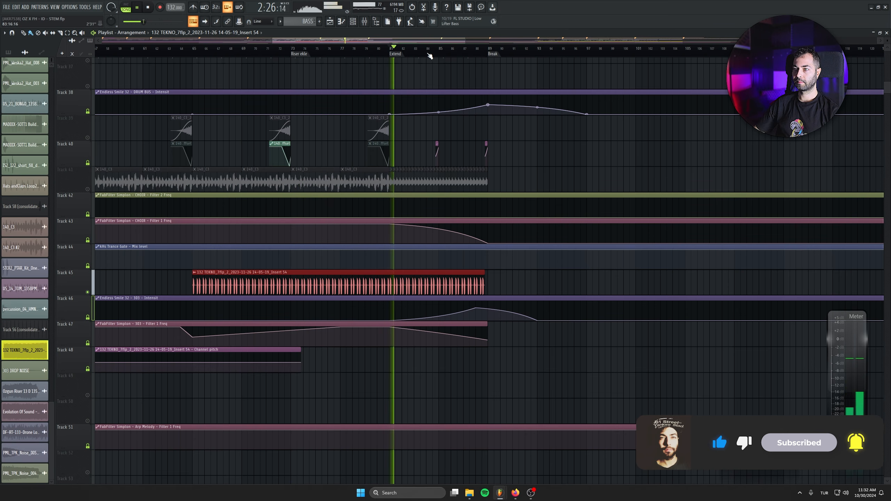
{"action": "left_click", "coordinate": [464, 50]}
Step: Check the mixer levels of the 303 tracks as the TEKNO clip plays into the Break
{"action": "left_click_drag", "start_coordinate": [482, 260], "coordinate": [367, 310]}
{"action": "left_click", "coordinate": [364, 22]}
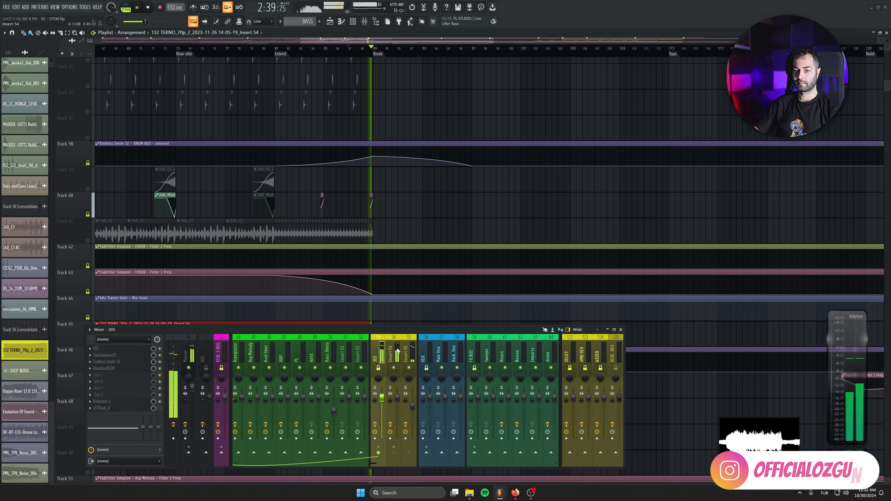
{"action": "key", "text": "F9"}
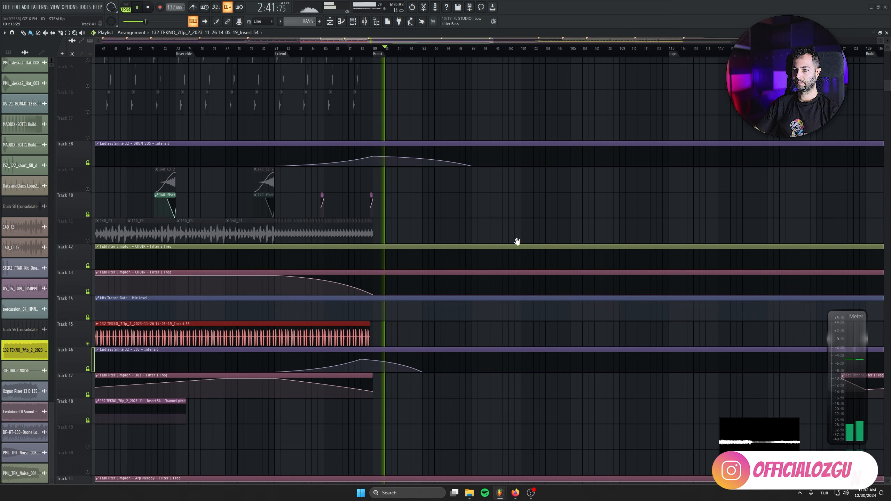
Step: Close the OZ X FH - ID - STEM project without saving and switch to the open Opera Rave project
{"action": "left_click_drag", "start_coordinate": [529, 227], "coordinate": [595, 319]}
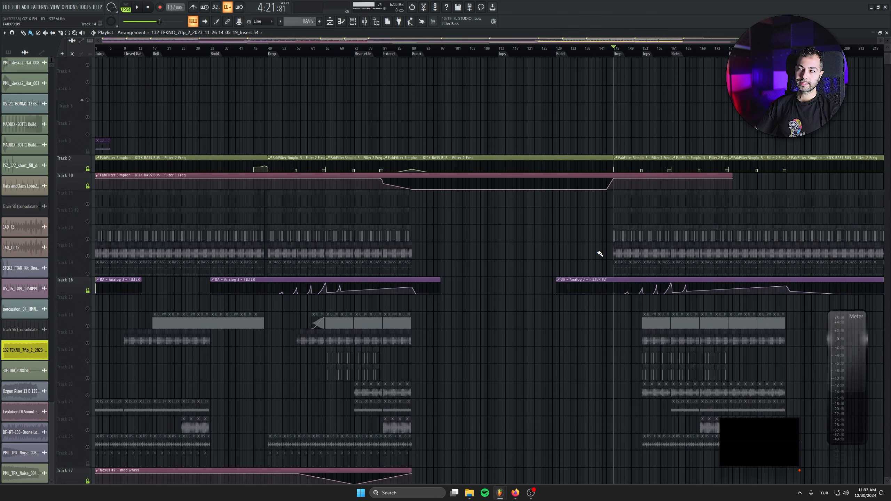
{"action": "left_click", "coordinate": [886, 8]}
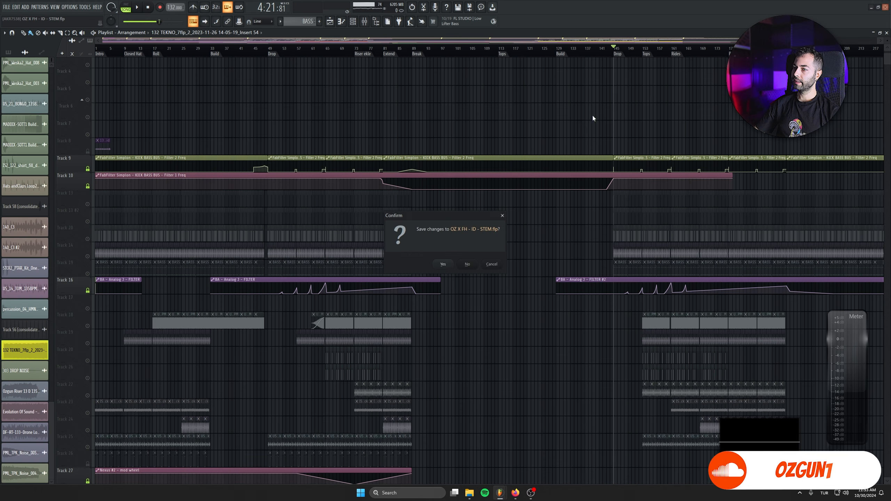
{"action": "left_click", "coordinate": [468, 264]}
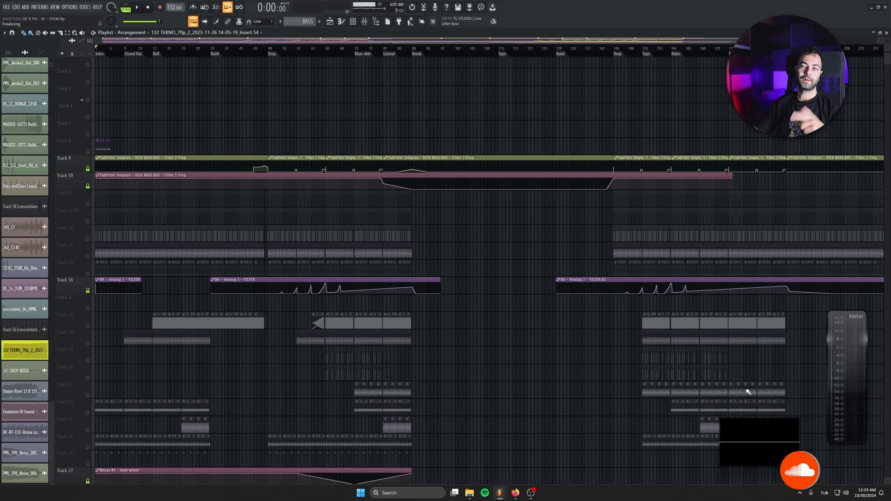
{"action": "mouse_move", "coordinate": [505, 493]}
{"action": "left_click", "coordinate": [534, 460]}
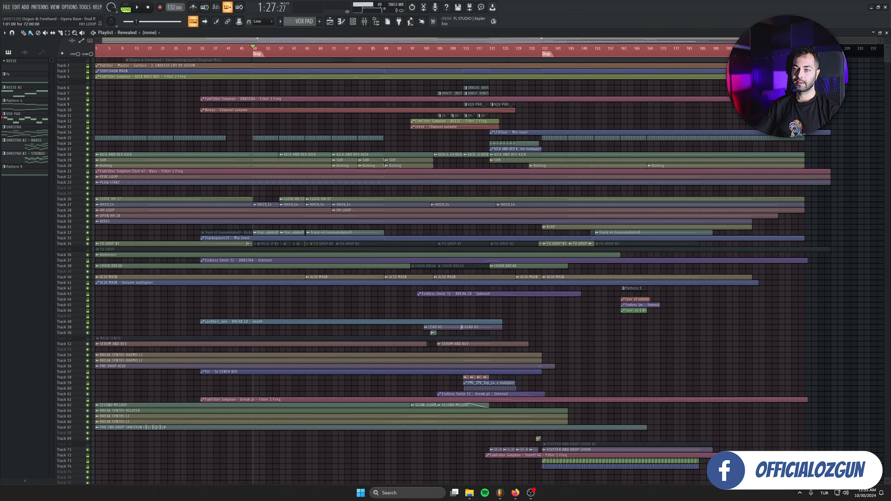
Step: Look through the Opera Rave arrangement's orchestra, reese, kick, sub, rolling, percussion and hi-hat tracks
{"action": "scroll", "coordinate": [295, 195], "scroll_direction": "up", "scroll_amount": 6}
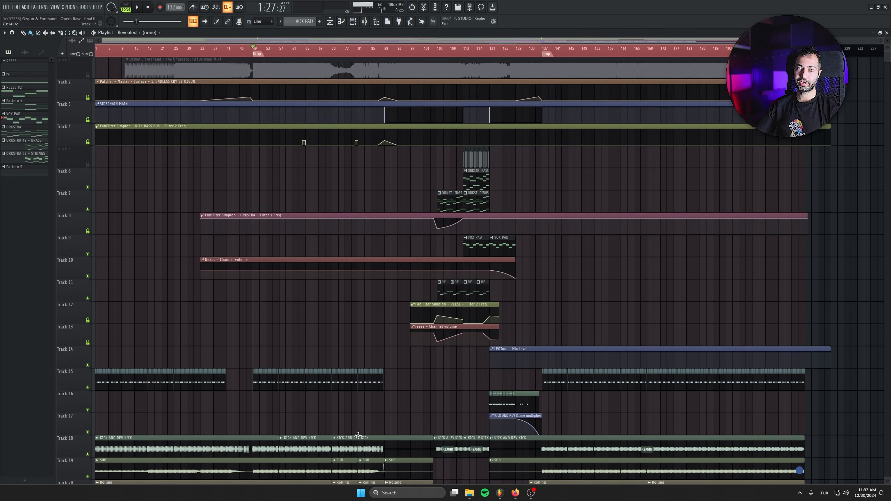
{"action": "scroll", "coordinate": [364, 200], "scroll_direction": "down", "scroll_amount": 10}
{"action": "scroll", "coordinate": [372, 242], "scroll_direction": "up", "scroll_amount": 8}
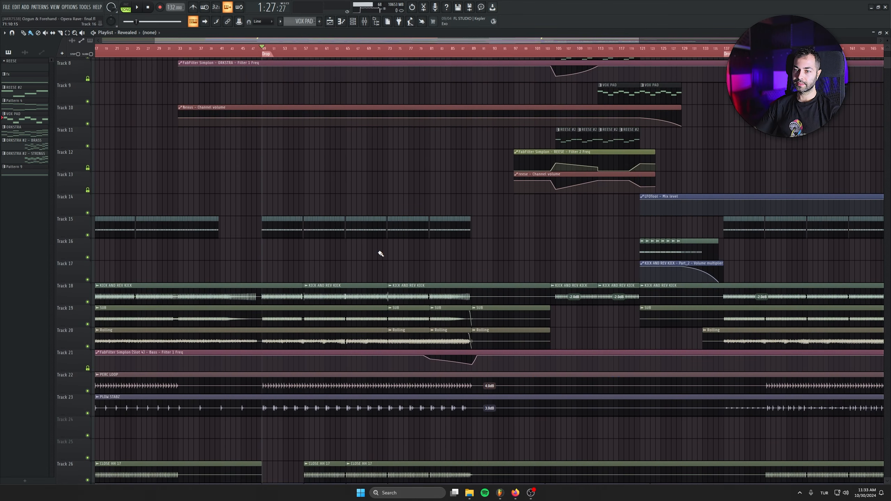
{"action": "scroll", "coordinate": [381, 253], "scroll_direction": "up", "scroll_amount": 5}
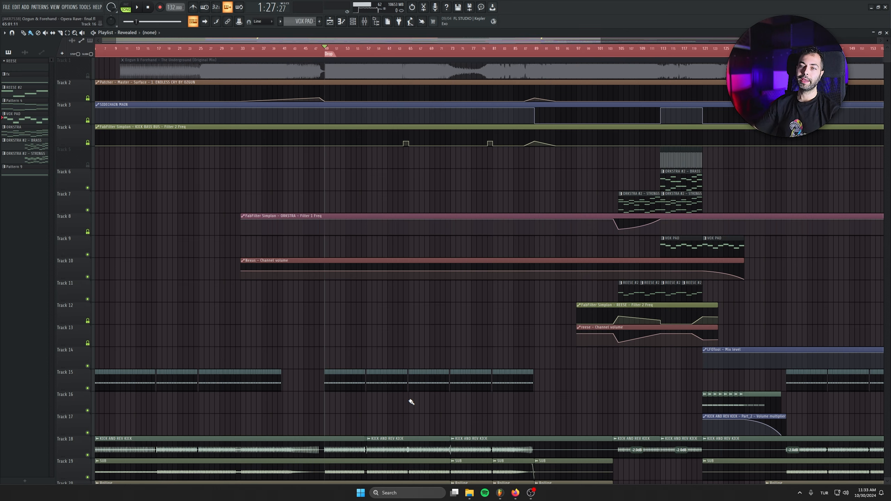
{"action": "scroll", "coordinate": [476, 350], "scroll_direction": "down", "scroll_amount": 5}
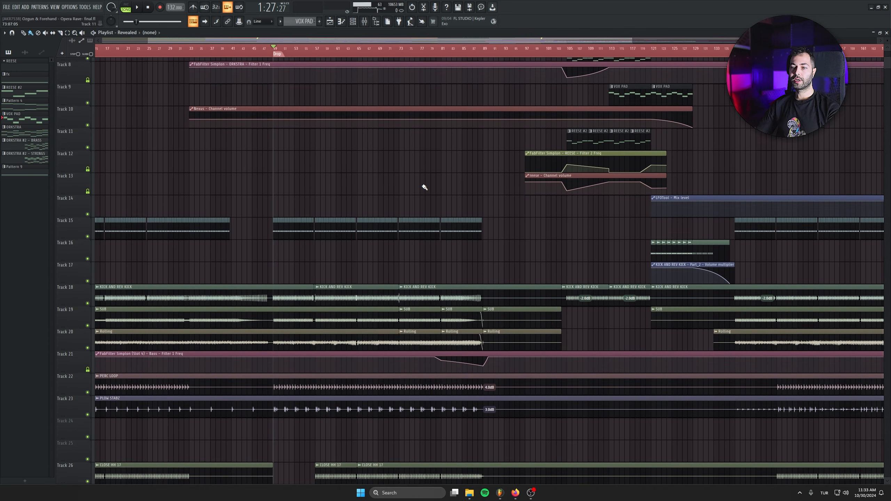
{"action": "scroll", "coordinate": [397, 210], "scroll_direction": "down", "scroll_amount": 3}
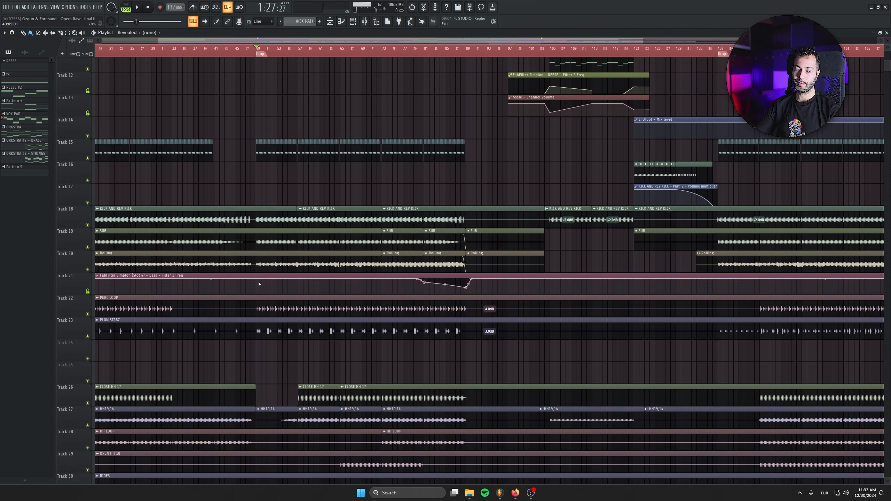
{"action": "scroll", "coordinate": [259, 283], "scroll_direction": "up", "scroll_amount": 4}
{"action": "scroll", "coordinate": [259, 284], "scroll_direction": "up", "scroll_amount": 2}
Step: Solo the short repeated clips on Track 15 and listen to them from the Drop marker
{"action": "right_click", "coordinate": [88, 189]}
{"action": "scroll", "coordinate": [87, 188], "scroll_direction": "up", "scroll_amount": 3}
{"action": "right_click", "coordinate": [88, 186]}
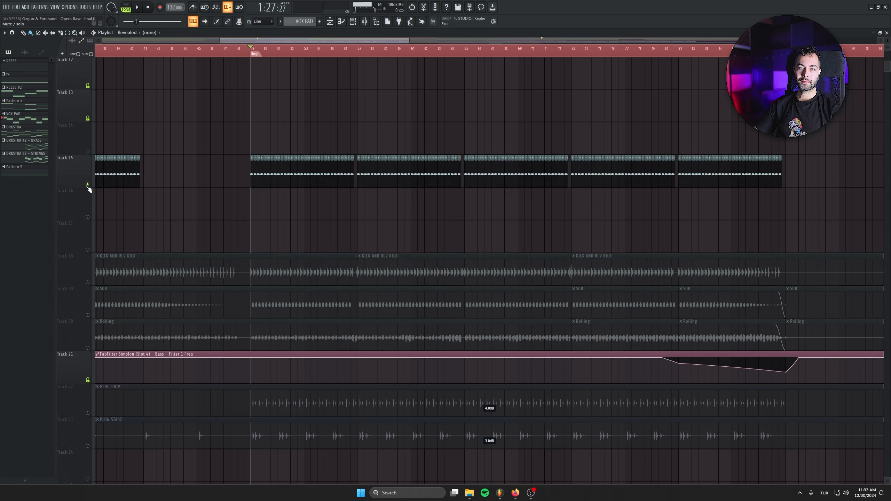
{"action": "scroll", "coordinate": [277, 194], "scroll_direction": "up", "scroll_amount": 3}
{"action": "scroll", "coordinate": [215, 263], "scroll_direction": "up", "scroll_amount": 3}
{"action": "key", "text": "space"}
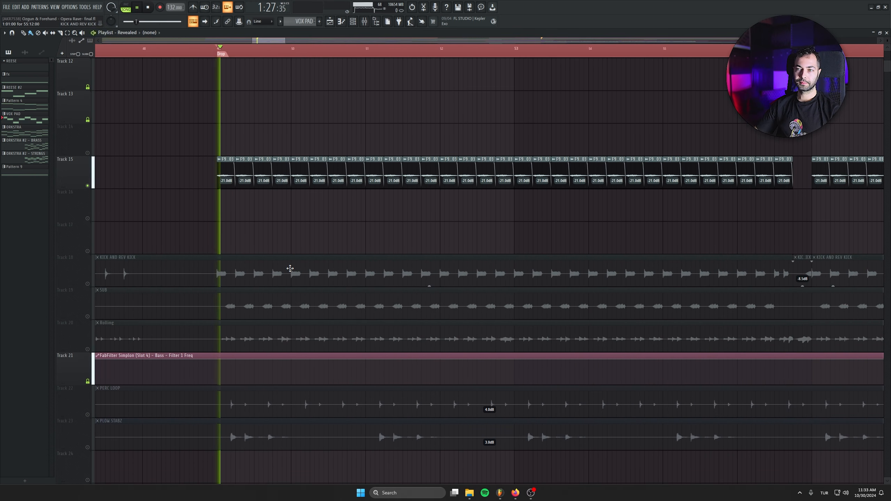
{"action": "key", "text": "space"}
Step: Unmute the KICK AND REV KICK, SUB and Rolling tracks, play them together and check the Sub level in the mixer
{"action": "left_click", "coordinate": [87, 284]}
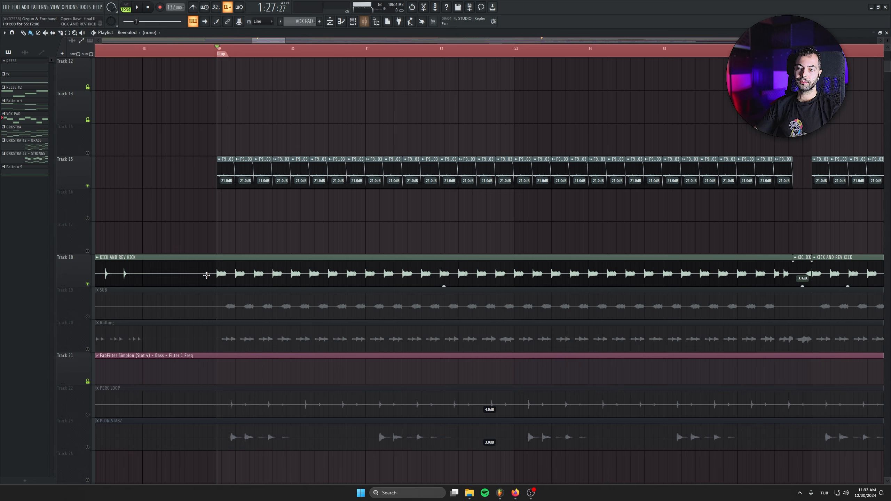
{"action": "left_click", "coordinate": [88, 316]}
{"action": "left_click", "coordinate": [87, 350]}
{"action": "key", "text": "space"}
{"action": "key", "text": "F9"}
{"action": "left_click_drag", "start_coordinate": [306, 330], "coordinate": [356, 299]}
{"action": "left_click", "coordinate": [356, 315]}
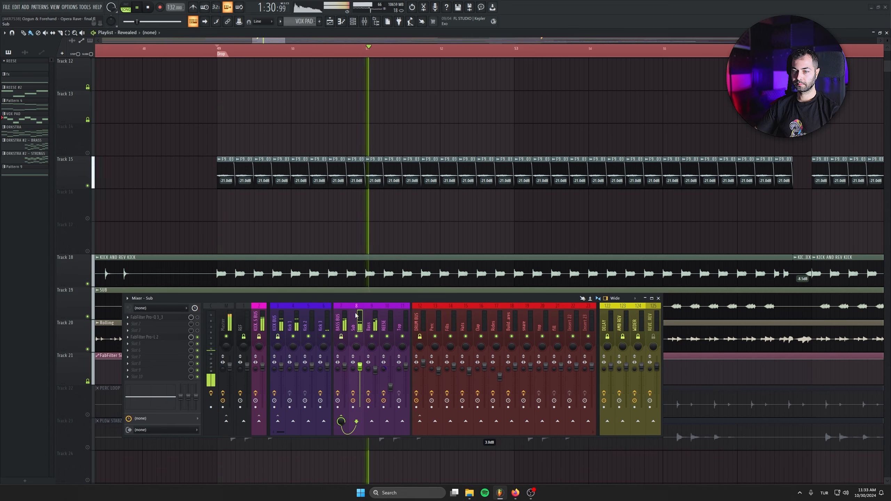
{"action": "key", "text": "space"}
Step: Solo the SUB track and examine the FabFilter Pro-L 2 limiter on the Sub mixer track during playback
{"action": "scroll", "coordinate": [73, 202], "scroll_direction": "down", "scroll_amount": 3}
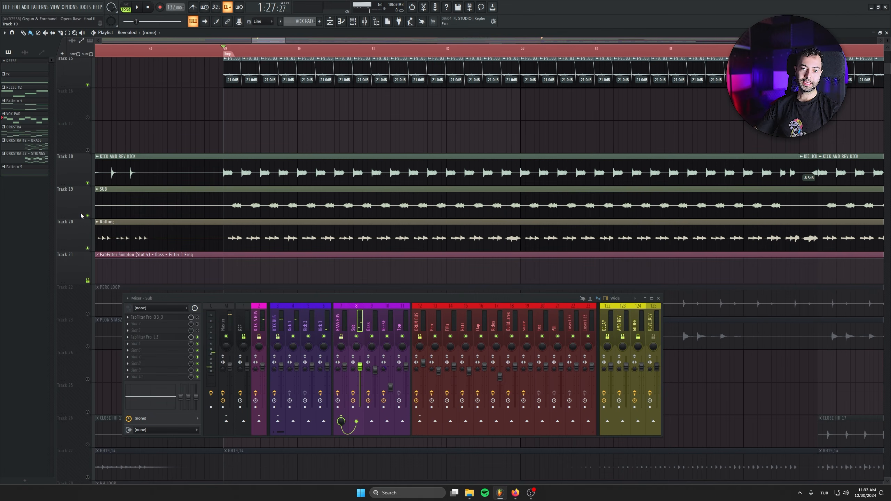
{"action": "right_click", "coordinate": [87, 216]}
{"action": "scroll", "coordinate": [261, 229], "scroll_direction": "up", "scroll_amount": 2}
{"action": "scroll", "coordinate": [261, 229], "scroll_direction": "up", "scroll_amount": 1}
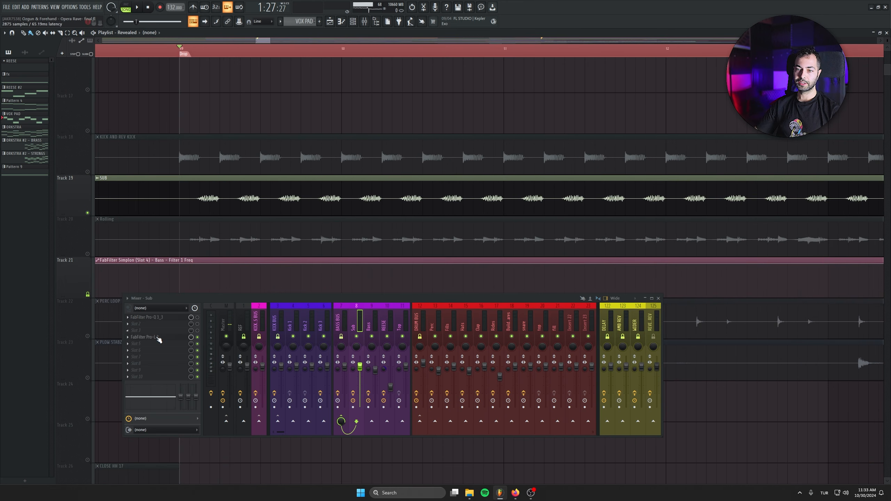
{"action": "left_click", "coordinate": [158, 337]}
{"action": "mouse_move", "coordinate": [280, 312]}
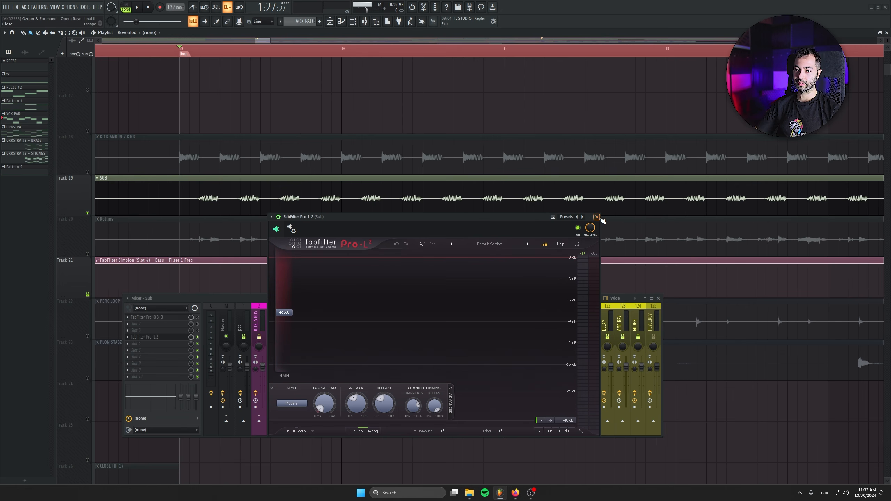
{"action": "key", "text": "space"}
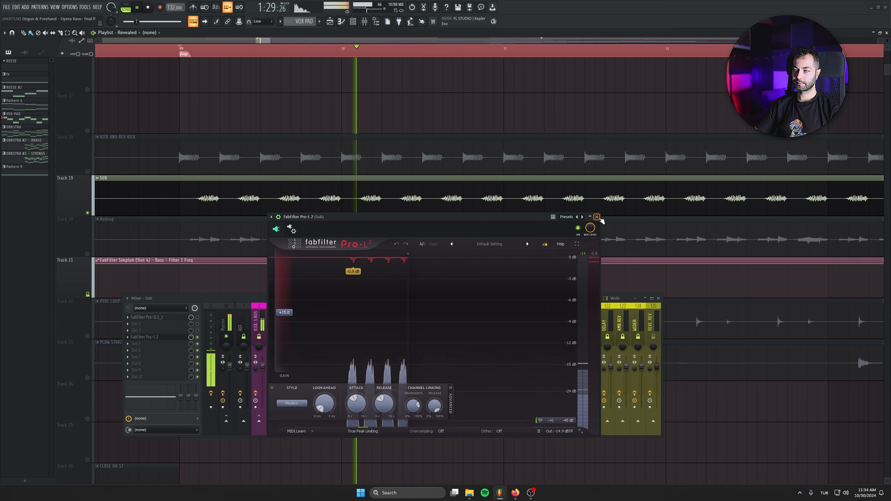
{"action": "key", "text": "space"}
{"action": "left_click", "coordinate": [596, 216]}
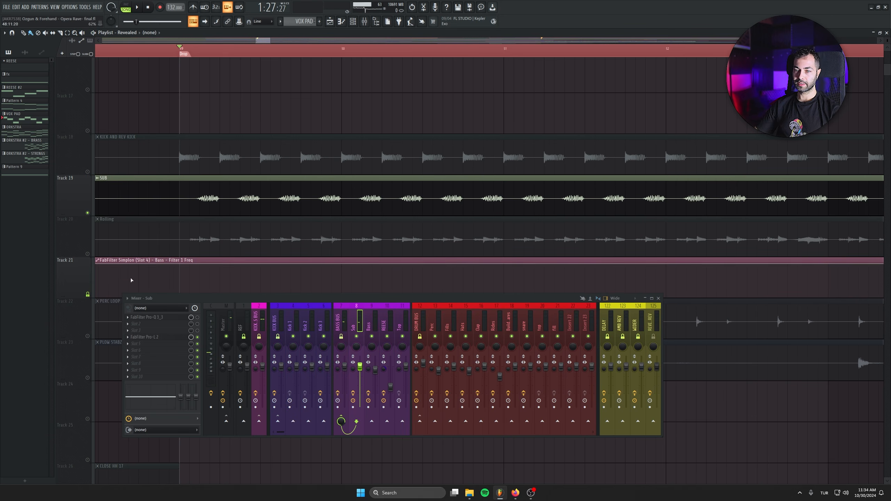
Step: Solo the Rolling track and examine the Bass mixer track's SSL Fusion Vintage Drive and Pro-Q 3 during playback
{"action": "left_click", "coordinate": [340, 421]}
{"action": "left_click", "coordinate": [376, 319]}
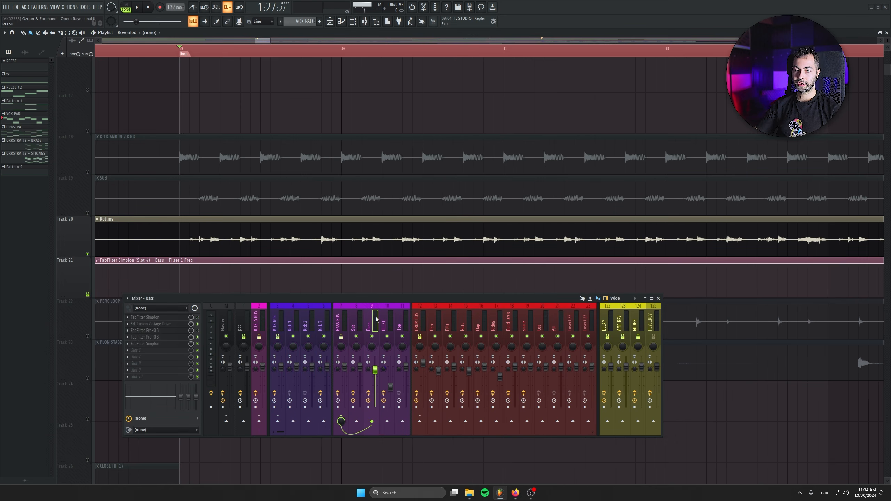
{"action": "key", "text": "space"}
{"action": "left_click", "coordinate": [164, 323]}
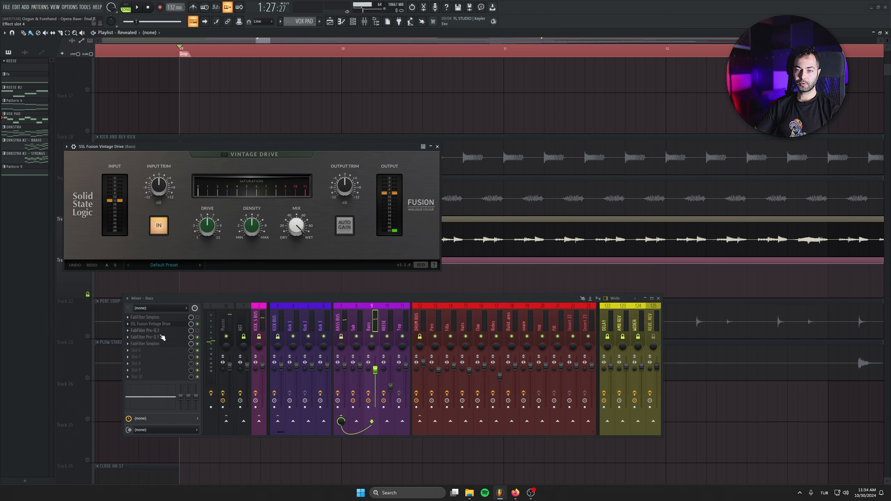
{"action": "left_click", "coordinate": [160, 337]}
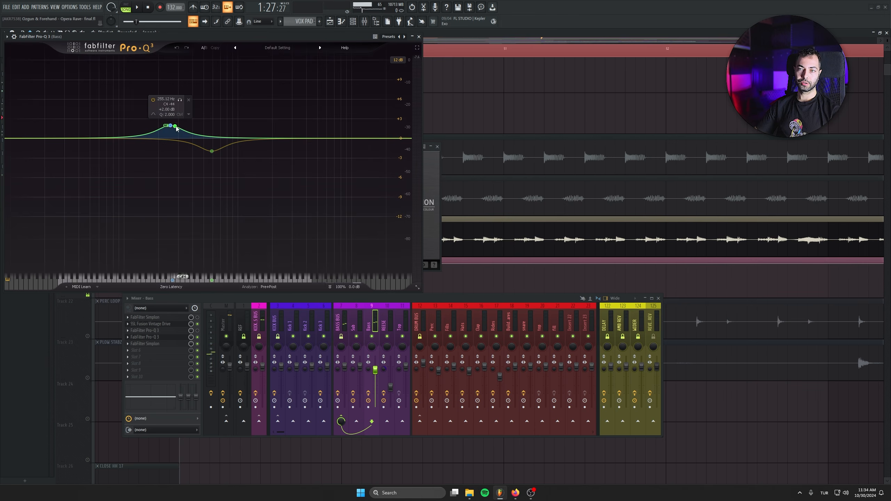
{"action": "key", "text": "space"}
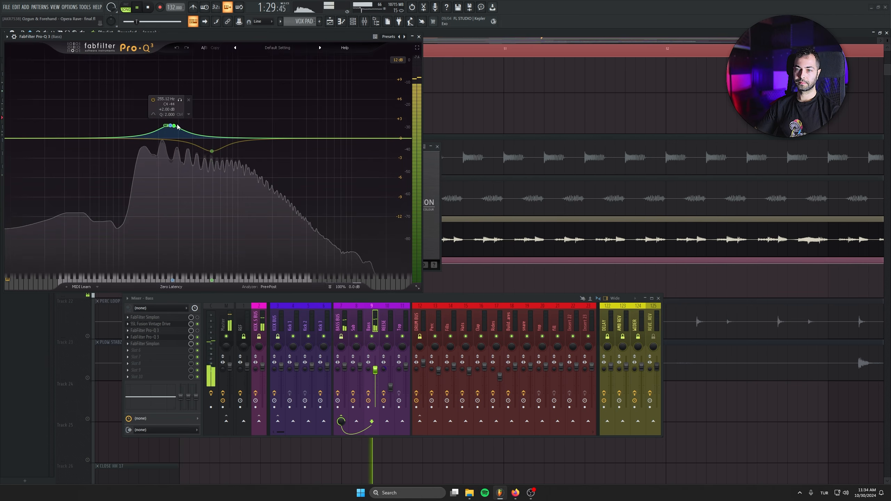
{"action": "left_click", "coordinate": [418, 37]}
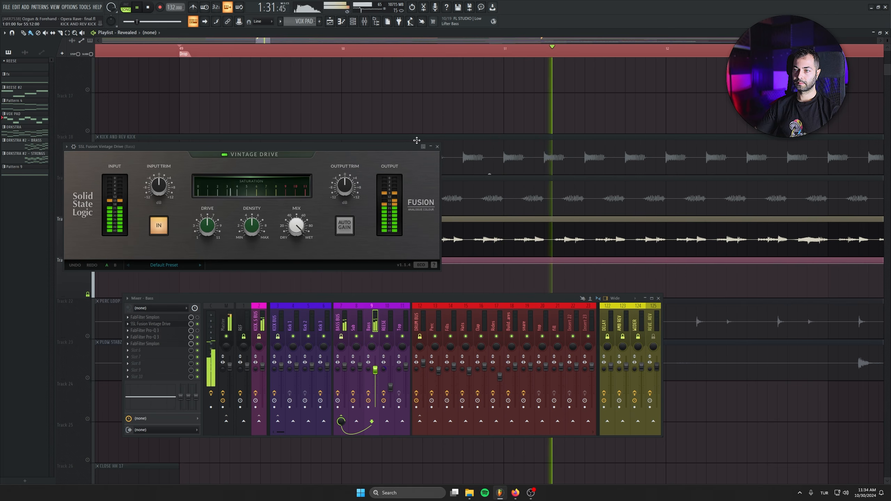
{"action": "left_click", "coordinate": [438, 147]}
{"action": "key", "text": "space"}
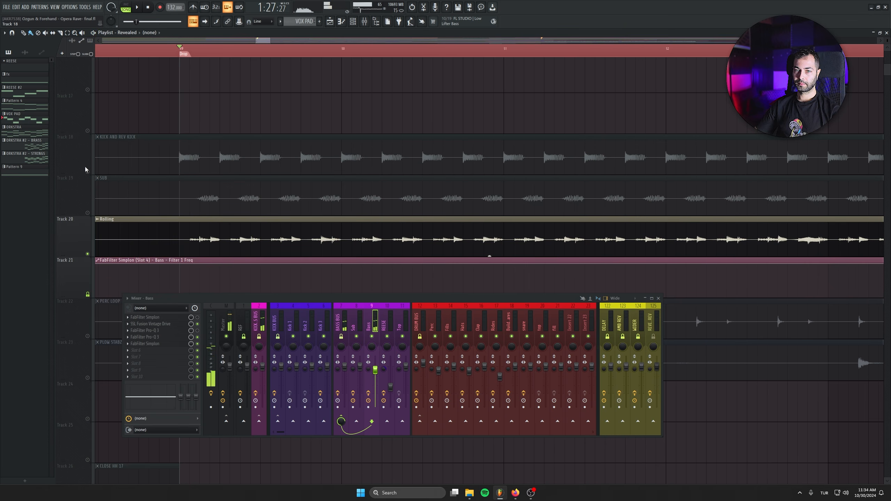
Step: Solo the KICK AND REV KICK track, listen to it from the drop and show the KICK BUS effects
{"action": "right_click", "coordinate": [87, 171]}
{"action": "left_click_drag", "start_coordinate": [322, 315], "coordinate": [292, 317]}
{"action": "key", "text": "space"}
{"action": "left_click", "coordinate": [275, 320]}
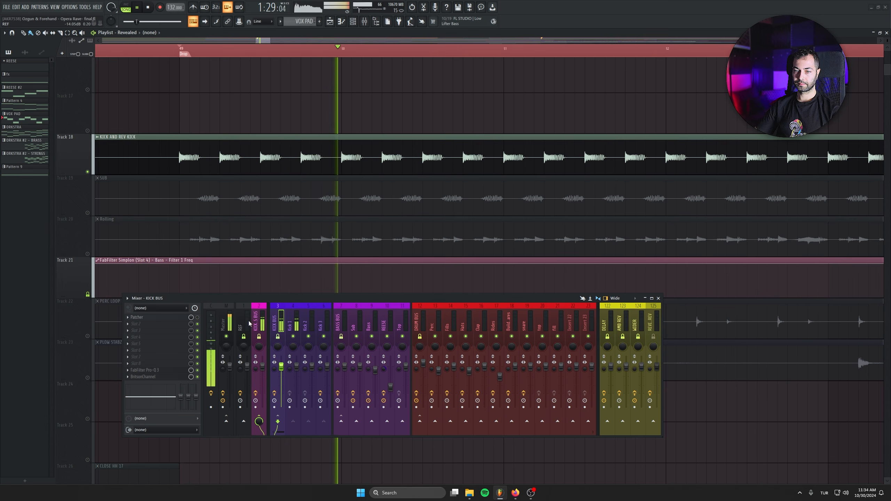
{"action": "key", "text": "space"}
Step: Examine the 60 Hz boost in the KICK BUS Pro-Q 3 while the kick plays
{"action": "left_click", "coordinate": [144, 370]}
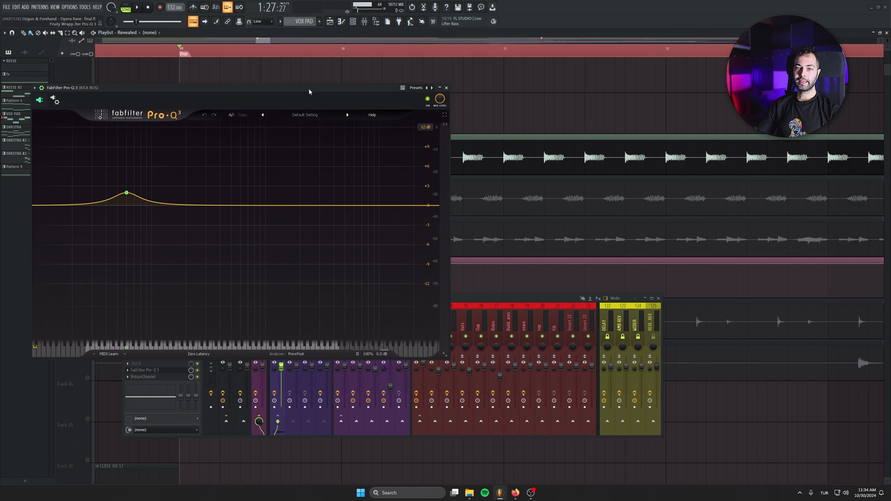
{"action": "mouse_move", "coordinate": [123, 201]}
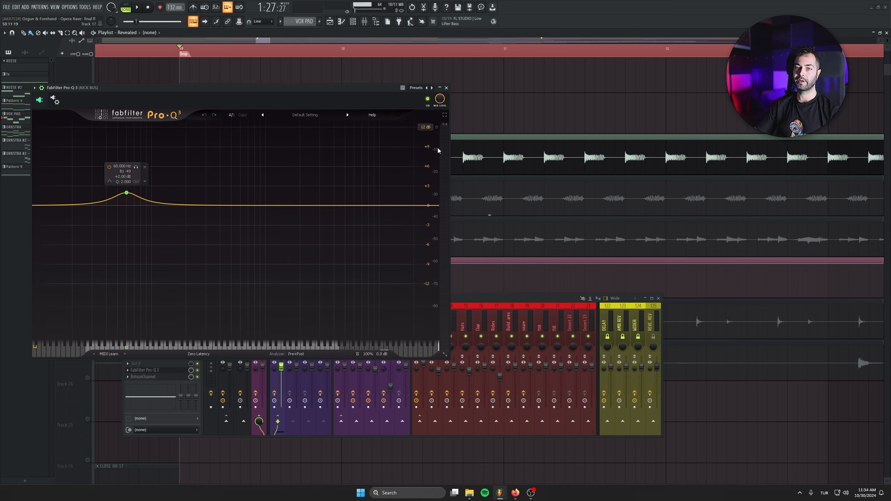
{"action": "key", "text": "space"}
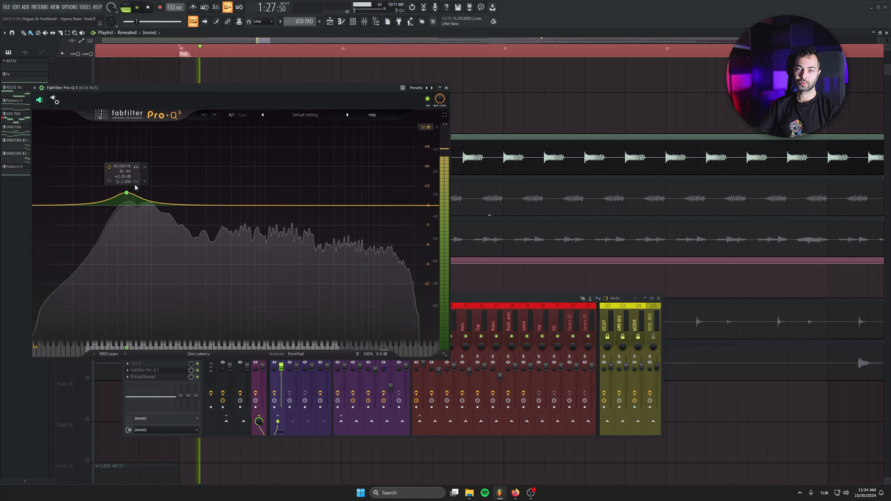
{"action": "left_click", "coordinate": [446, 88]}
{"action": "key", "text": "space"}
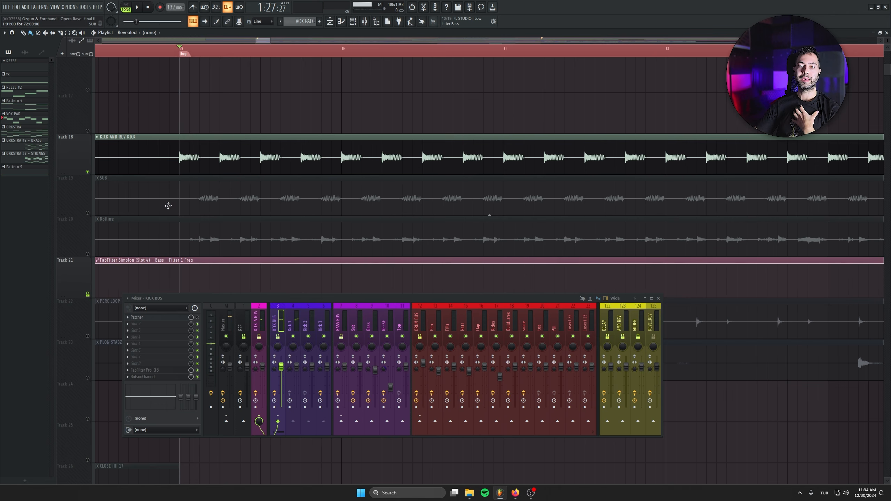
Step: Unmute SUB and Rolling alongside the kick, play them and inspect the Transient Processor on the KICK BASS BUS
{"action": "left_click", "coordinate": [87, 212]}
{"action": "left_click", "coordinate": [88, 254]}
{"action": "key", "text": "space"}
{"action": "left_click", "coordinate": [258, 318]}
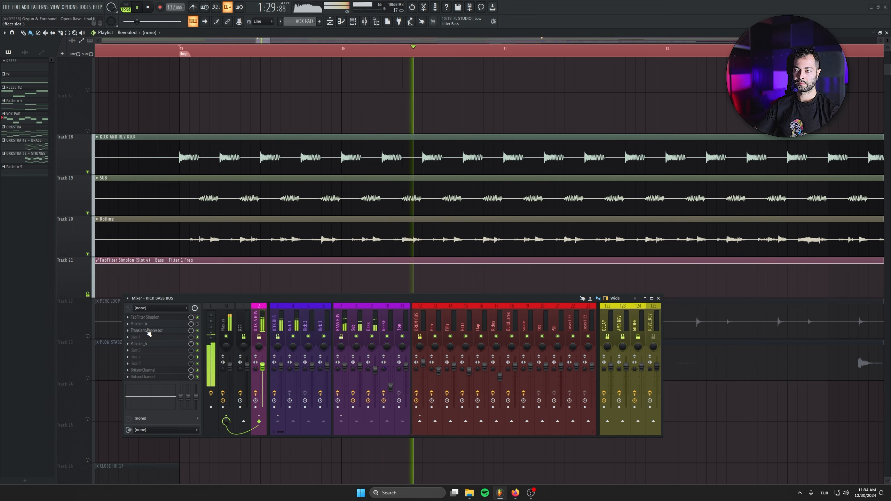
{"action": "left_click", "coordinate": [147, 331]}
{"action": "key", "text": "space"}
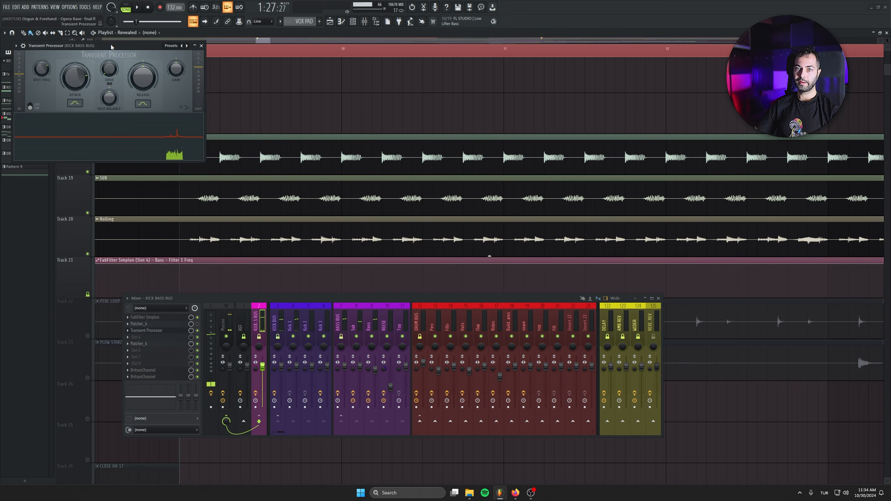
{"action": "left_click_drag", "start_coordinate": [111, 47], "coordinate": [240, 111]}
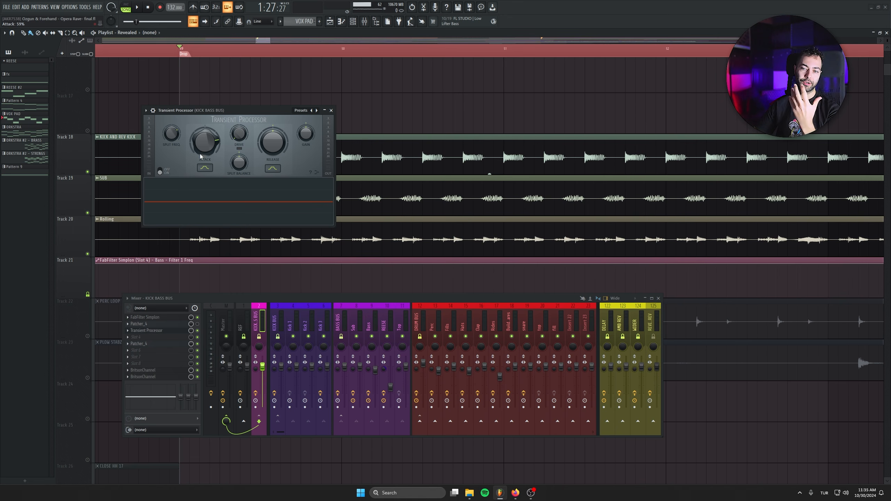
Step: Play the kick and bass again and inspect the Patcher_4 clipper on the KICK BASS BUS
{"action": "key", "text": "space"}
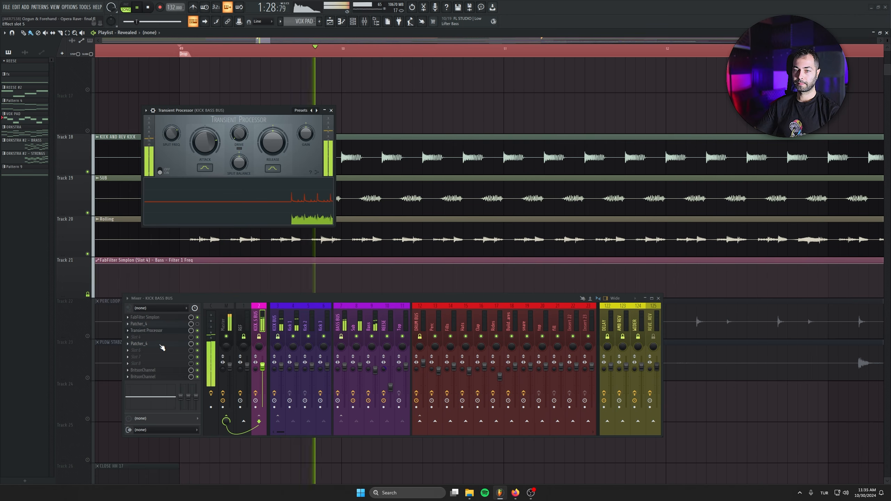
{"action": "left_click", "coordinate": [161, 344]}
{"action": "key", "text": "space"}
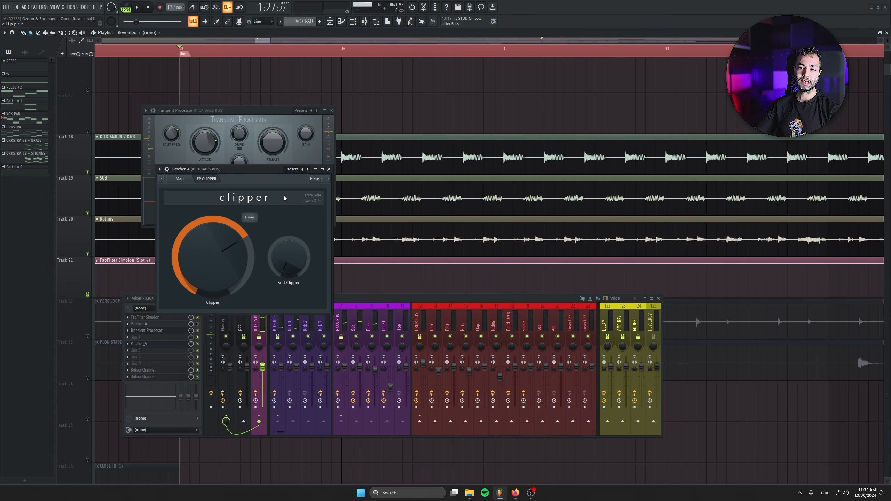
{"action": "left_click_drag", "start_coordinate": [260, 171], "coordinate": [238, 132]}
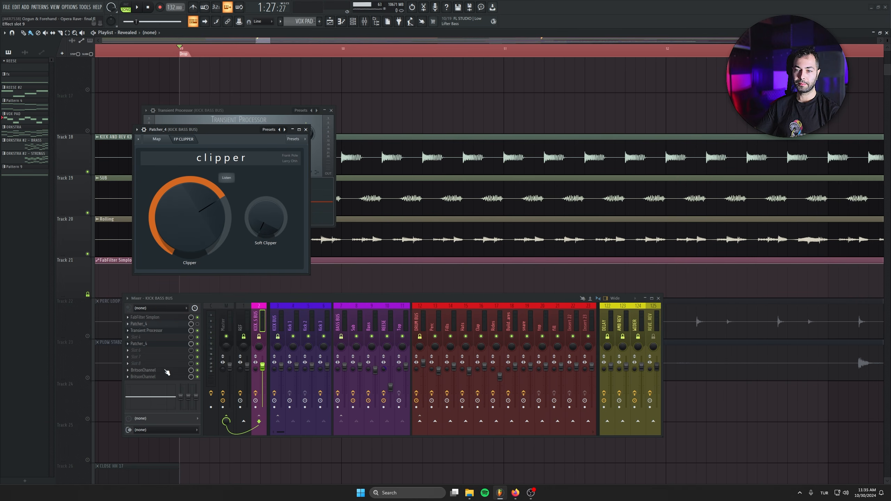
Step: Close the open KICK BASS BUS effect windows, then solo and play the Track 41 (consolidated) layer on Track 32 from the drop
{"action": "left_click", "coordinate": [306, 129]}
{"action": "left_click", "coordinate": [332, 111]}
{"action": "scroll", "coordinate": [440, 201], "scroll_direction": "up", "scroll_amount": 2}
{"action": "scroll", "coordinate": [440, 201], "scroll_direction": "right", "scroll_amount": 1}
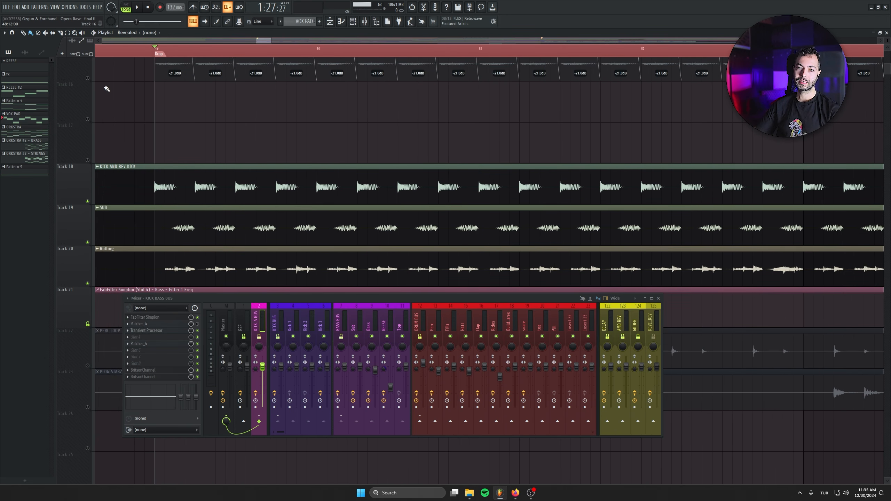
{"action": "scroll", "coordinate": [382, 268], "scroll_direction": "down", "scroll_amount": 3, "text": "alt"}
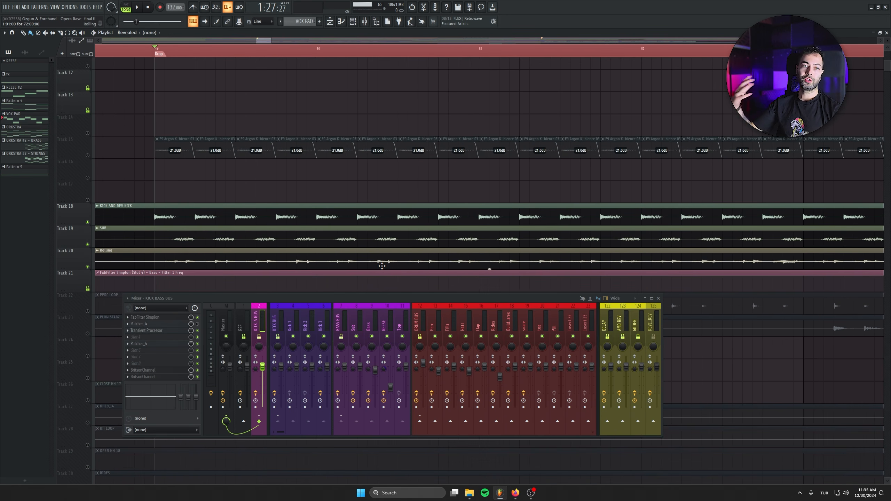
{"action": "scroll", "coordinate": [381, 265], "scroll_direction": "down", "scroll_amount": 4}
{"action": "scroll", "coordinate": [382, 265], "scroll_direction": "right", "scroll_amount": 1}
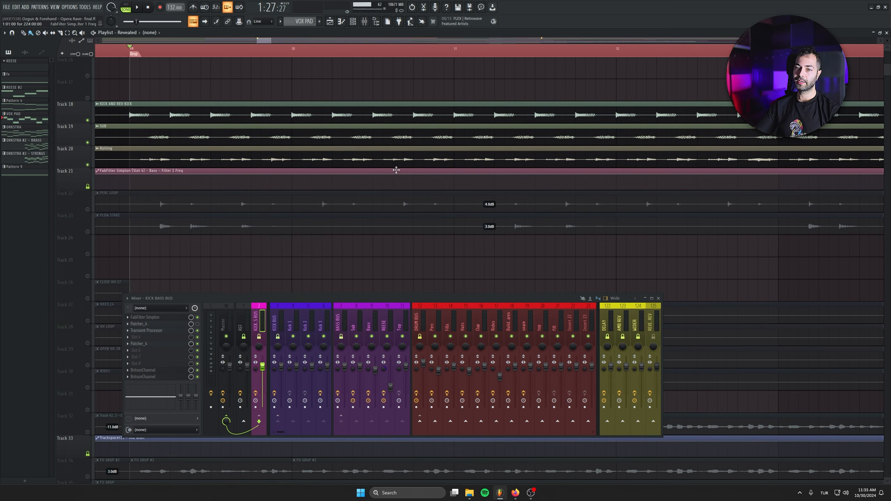
{"action": "scroll", "coordinate": [283, 192], "scroll_direction": "up", "scroll_amount": 3, "text": "alt"}
{"action": "scroll", "coordinate": [252, 225], "scroll_direction": "down", "scroll_amount": 4, "text": "ctrl"}
{"action": "left_click", "coordinate": [227, 175]}
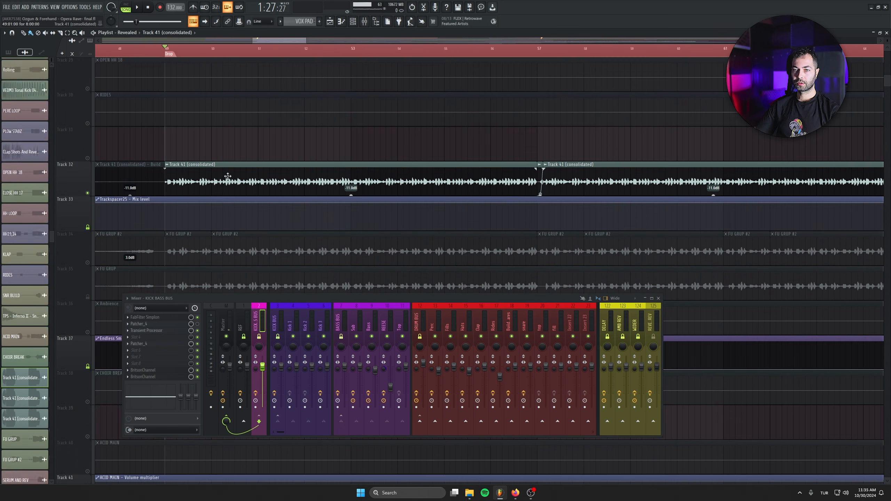
{"action": "scroll", "coordinate": [403, 313], "scroll_direction": "down", "scroll_amount": 10}
{"action": "key", "text": "space"}
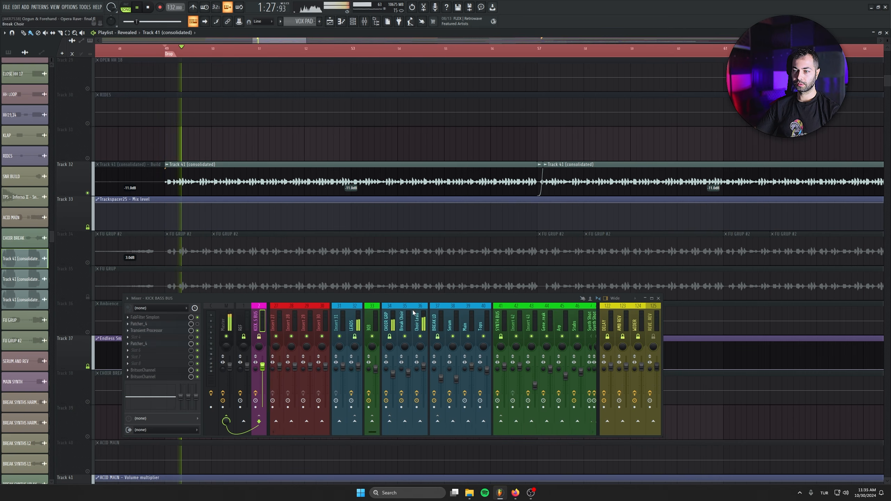
Step: Inspect the Choir Lead effects: SSL Fusion Vintage Drive, SSL Fusion Violet EQ, TRS EQP-1A, Patcher and the Patcher_4 clipper
{"action": "scroll", "coordinate": [382, 314], "scroll_direction": "up", "scroll_amount": 1}
{"action": "left_click", "coordinate": [382, 314]}
{"action": "key", "text": "space"}
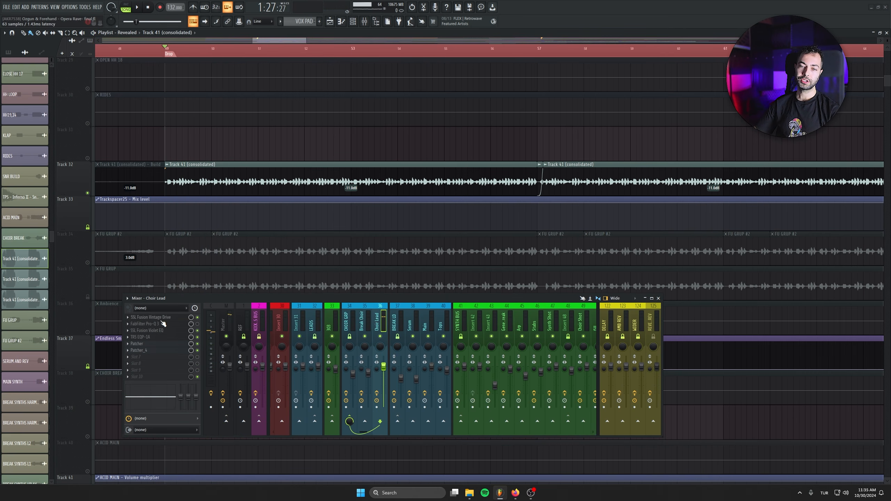
{"action": "left_click", "coordinate": [161, 317]}
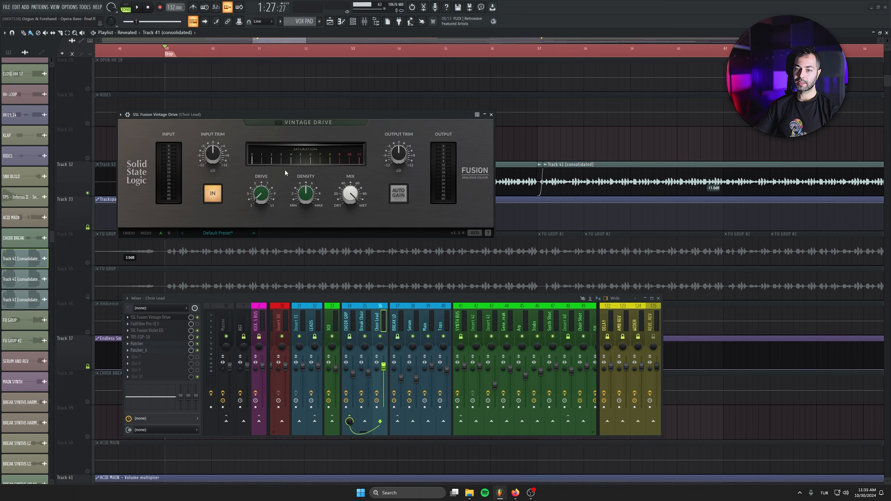
{"action": "left_click", "coordinate": [171, 331]}
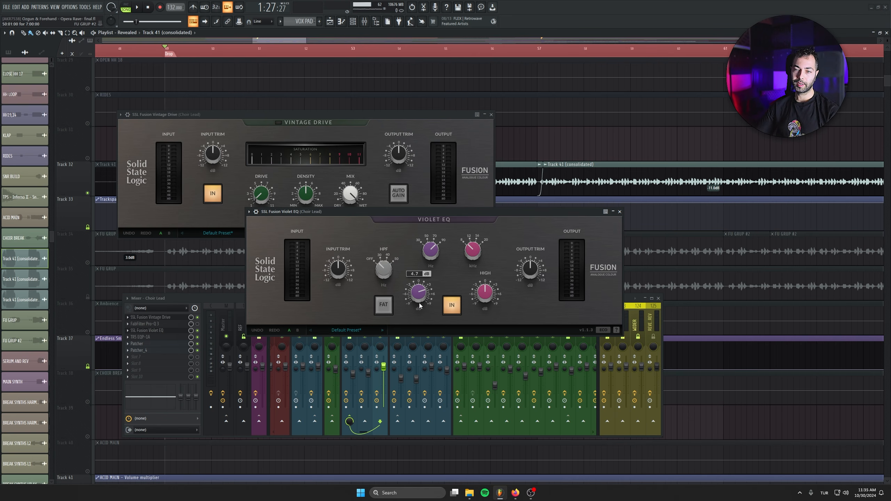
{"action": "left_click", "coordinate": [177, 337]}
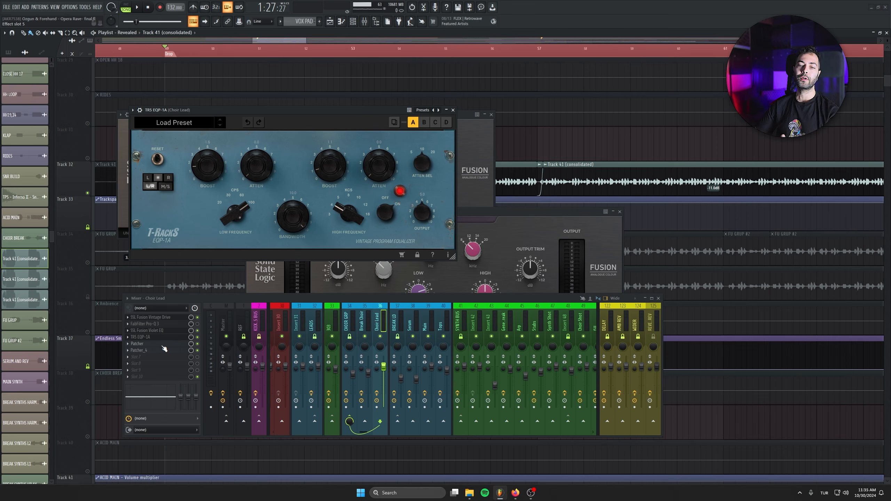
{"action": "left_click", "coordinate": [165, 344]}
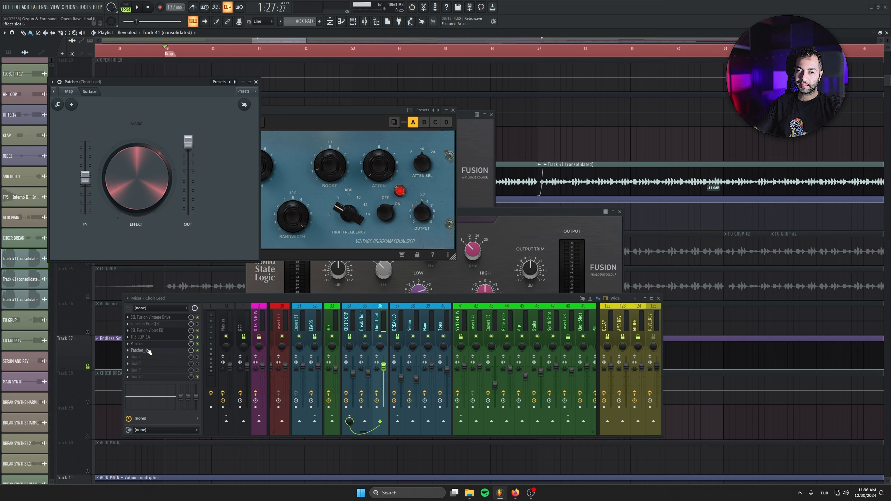
{"action": "left_click", "coordinate": [151, 352]}
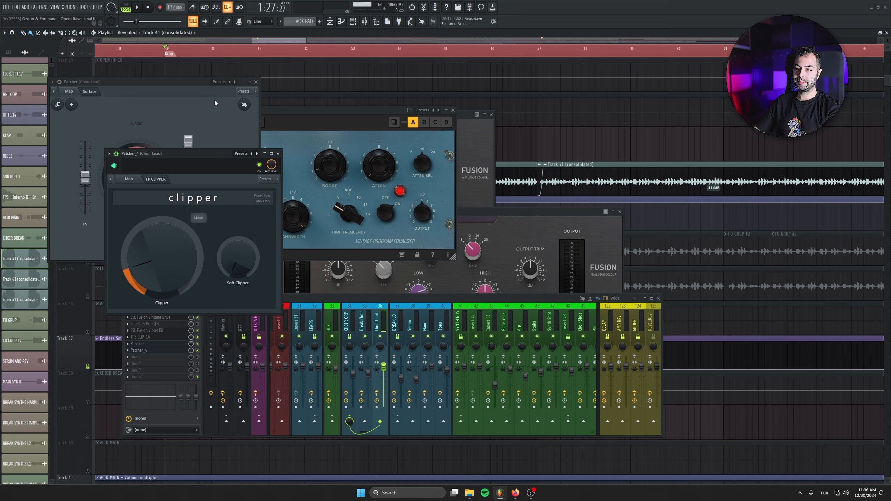
Step: Hide the effect windows, play the choir lead from the drop again and briefly bring in the FU GRUP #2 track
{"action": "key", "text": "F12"}
{"action": "left_click", "coordinate": [330, 22]}
{"action": "key", "text": "space"}
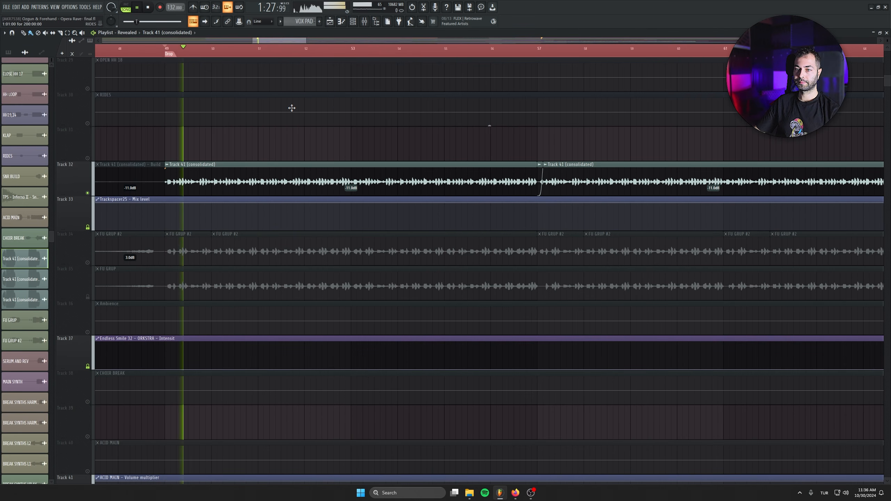
{"action": "left_click", "coordinate": [87, 262]}
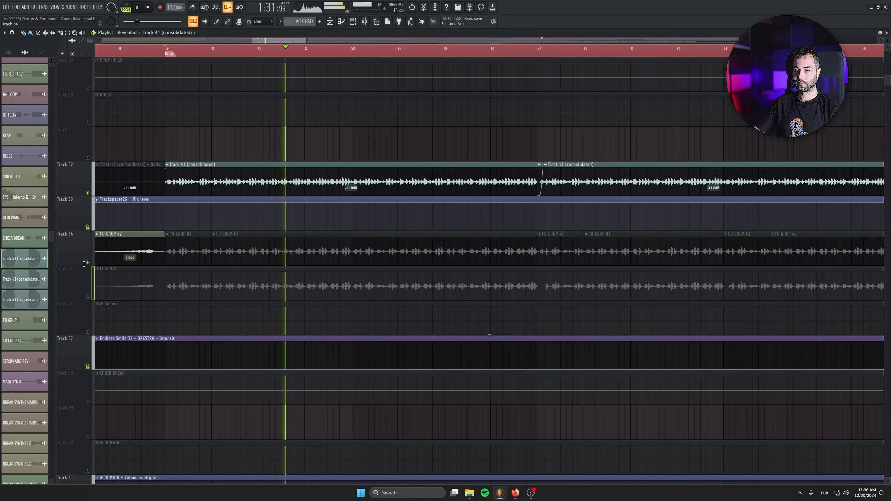
{"action": "left_click", "coordinate": [87, 263]}
{"action": "key", "text": "space"}
Step: Solo the HUGE STAB GRP track on Track 79 of the playlist
{"action": "scroll", "coordinate": [286, 336], "scroll_direction": "down", "scroll_amount": 4}
{"action": "left_click_drag", "start_coordinate": [287, 435], "coordinate": [231, 201]}
{"action": "left_click_drag", "start_coordinate": [262, 453], "coordinate": [322, 219]}
{"action": "left_click_drag", "start_coordinate": [260, 102], "coordinate": [343, 375]}
{"action": "scroll", "coordinate": [343, 372], "scroll_direction": "down", "scroll_amount": 6}
{"action": "mouse_move", "coordinate": [342, 246]}
{"action": "left_mouse_down"}
{"action": "mouse_move", "coordinate": [299, 138]}
{"action": "mouse_move", "coordinate": [255, 64]}
{"action": "left_mouse_up"}
{"action": "left_click_drag", "start_coordinate": [233, 259], "coordinate": [223, 167]}
{"action": "scroll", "coordinate": [223, 167], "scroll_direction": "up", "scroll_amount": 3}
{"action": "left_click_drag", "start_coordinate": [207, 221], "coordinate": [195, 268]}
{"action": "left_click", "coordinate": [88, 200]}
Step: Play the soloed HUGE STAB GRP track from different positions within the drop
{"action": "scroll", "coordinate": [269, 276], "scroll_direction": "up", "scroll_amount": 7}
{"action": "left_click", "coordinate": [283, 49]}
{"action": "key", "text": "space"}
{"action": "left_click_drag", "start_coordinate": [363, 274], "coordinate": [202, 283]}
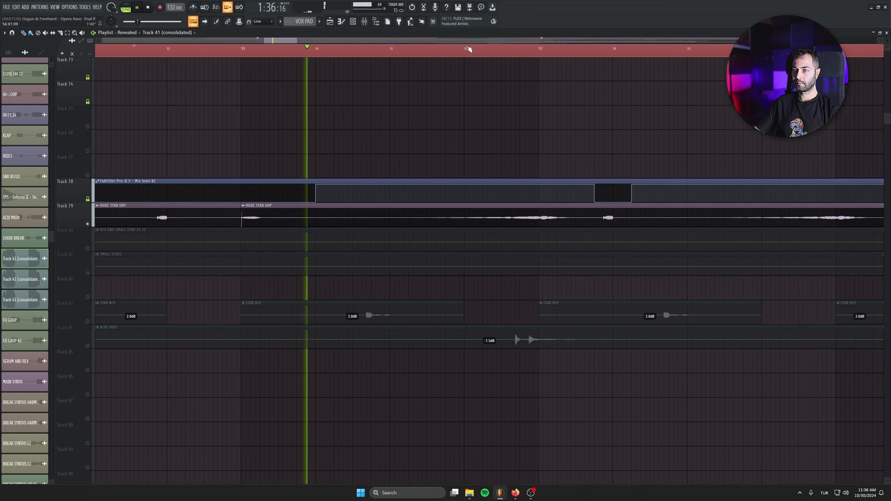
{"action": "left_click", "coordinate": [483, 49]}
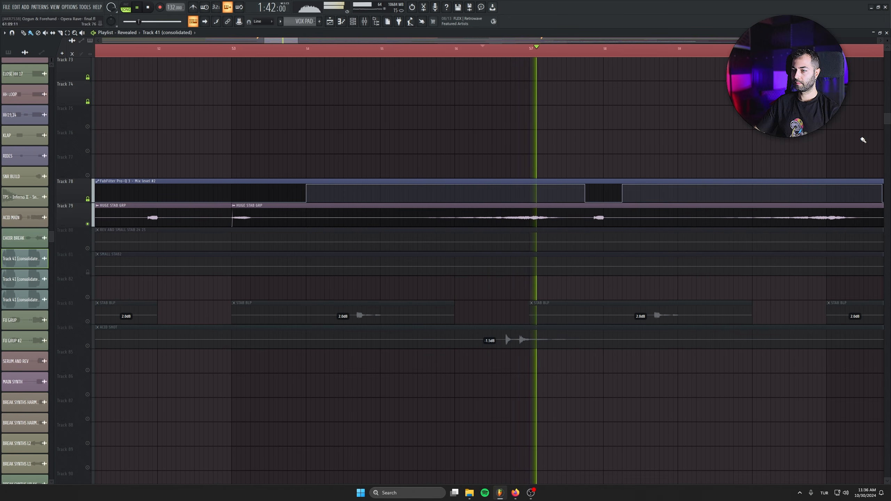
{"action": "key", "text": "space"}
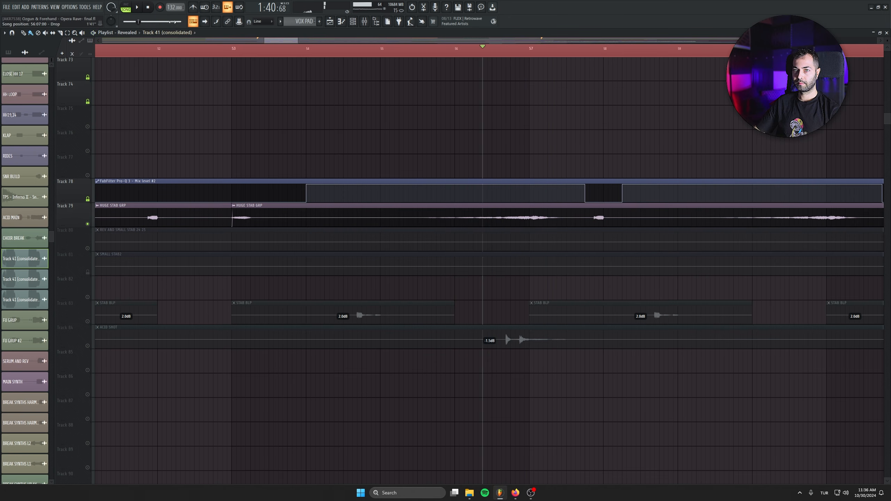
Step: Unmute STAB BLP and ACID SHOT and play them together with HUGE STAB GRP from the drop
{"action": "left_click", "coordinate": [149, 8]}
{"action": "left_click_drag", "start_coordinate": [256, 317], "coordinate": [534, 300]}
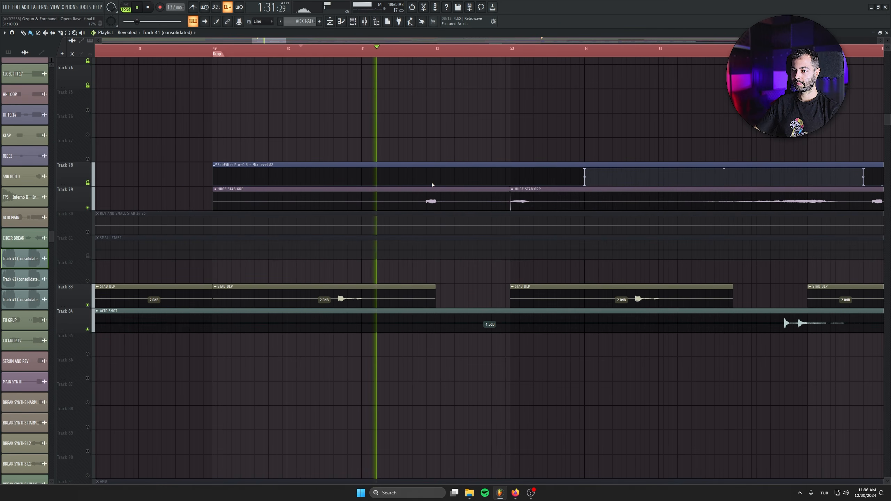
{"action": "key", "text": "space"}
Step: Unmute KICK AND REV KICK, SUB and Rolling and play them with the stabs from the drop
{"action": "left_click_drag", "start_coordinate": [436, 261], "coordinate": [216, 268]}
{"action": "left_click_drag", "start_coordinate": [887, 119], "coordinate": [887, 58]}
{"action": "left_click_drag", "start_coordinate": [270, 185], "coordinate": [383, 53]}
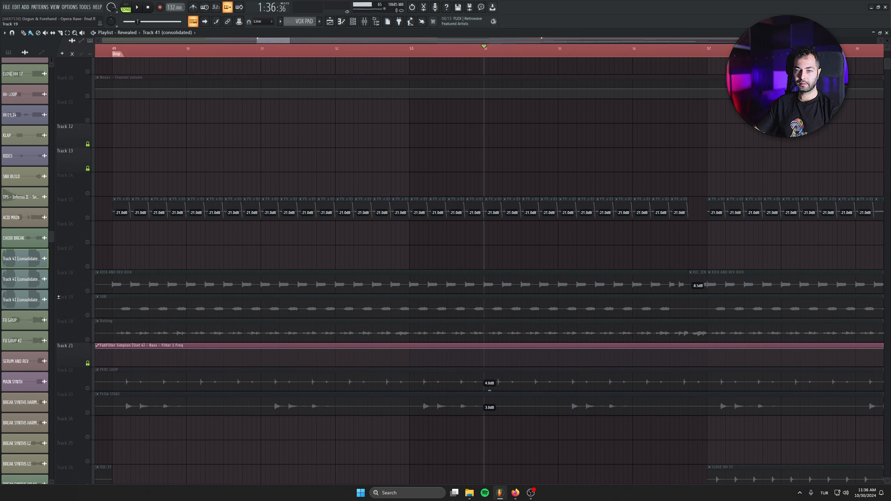
{"action": "left_click_drag", "start_coordinate": [270, 266], "coordinate": [282, 64]}
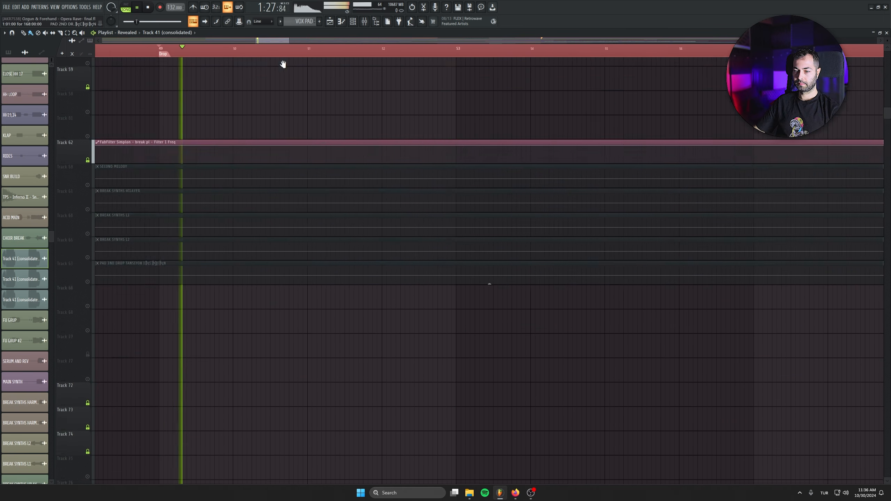
Step: Listen to the stabs over the kick and bass while following the HUGE STAB GRP, STAB BLP and ACID SHOT clips
{"action": "left_click_drag", "start_coordinate": [352, 456], "coordinate": [319, 67]}
{"action": "left_click_drag", "start_coordinate": [328, 393], "coordinate": [332, 191]}
{"action": "left_click_drag", "start_coordinate": [288, 376], "coordinate": [280, 308]}
{"action": "left_click_drag", "start_coordinate": [278, 448], "coordinate": [273, 181]}
{"action": "left_click_drag", "start_coordinate": [311, 335], "coordinate": [303, 101]}
{"action": "left_click_drag", "start_coordinate": [336, 284], "coordinate": [329, 151]}
{"action": "left_click_drag", "start_coordinate": [357, 390], "coordinate": [344, 144]}
{"action": "left_click_drag", "start_coordinate": [412, 380], "coordinate": [402, 139]}
{"action": "left_click_drag", "start_coordinate": [407, 350], "coordinate": [409, 114]}
{"action": "left_click_drag", "start_coordinate": [888, 184], "coordinate": [888, 122]}
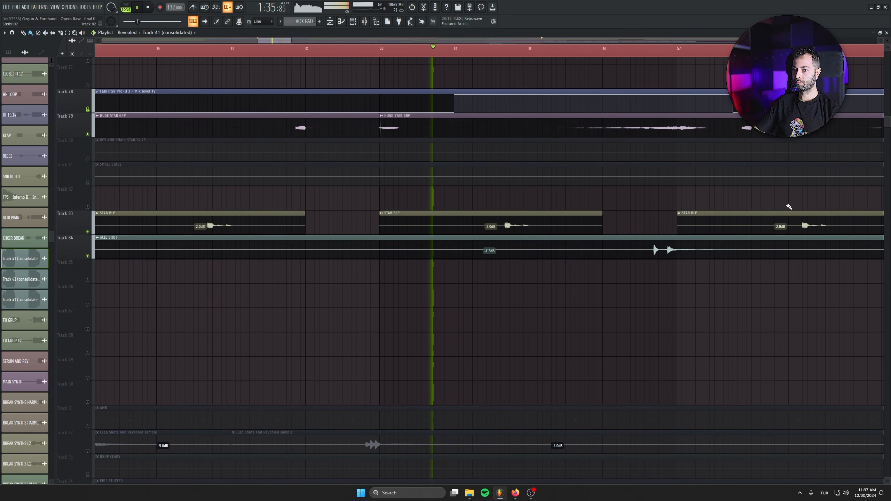
{"action": "scroll", "coordinate": [565, 287], "scroll_direction": "up", "scroll_amount": 4}
{"action": "left_click_drag", "start_coordinate": [490, 308], "coordinate": [310, 420]}
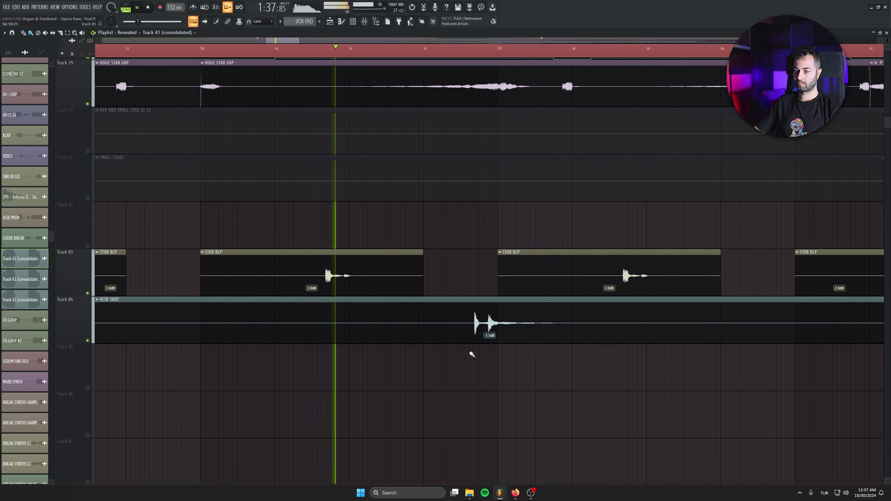
{"action": "left_click_drag", "start_coordinate": [581, 366], "coordinate": [445, 413]}
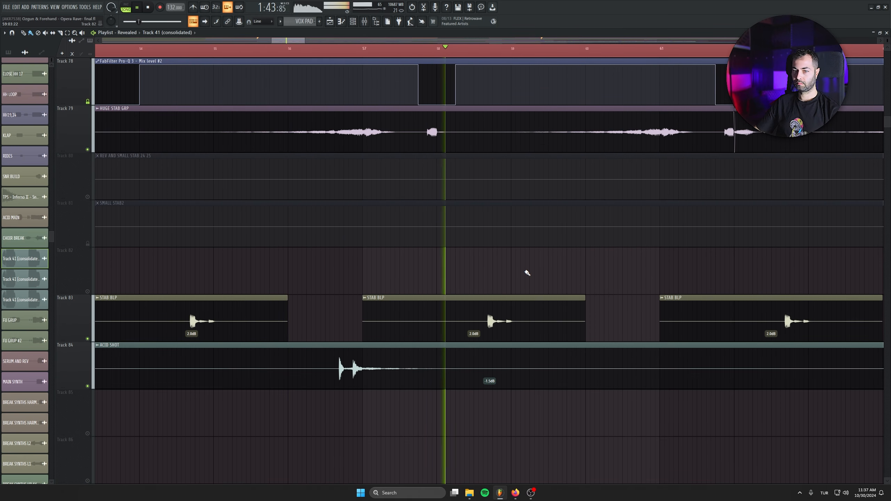
{"action": "left_click_drag", "start_coordinate": [525, 270], "coordinate": [358, 280]}
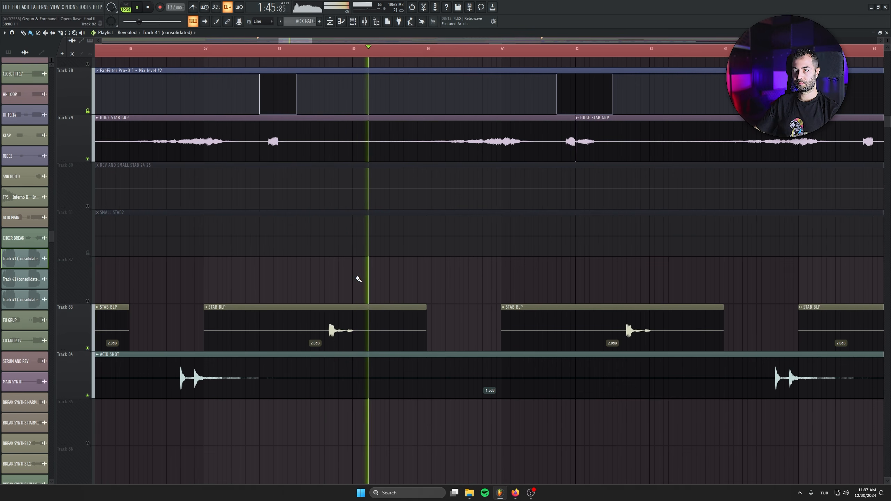
{"action": "left_click_drag", "start_coordinate": [287, 85], "coordinate": [361, 246]}
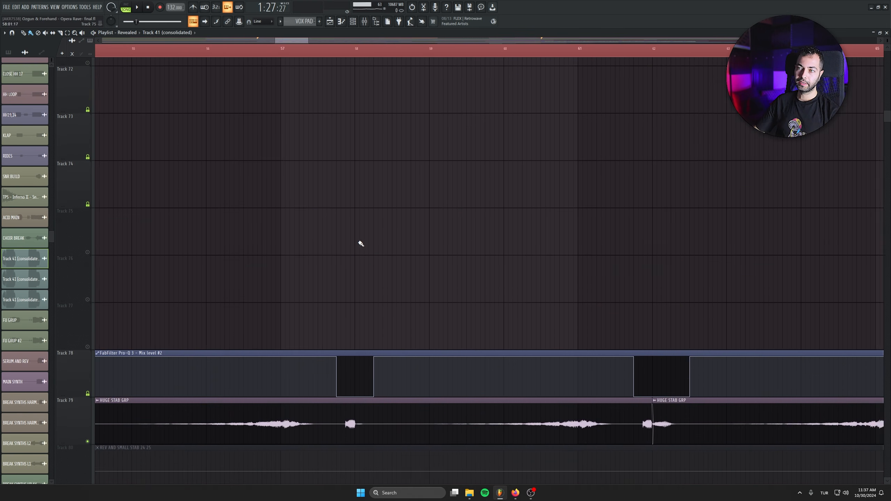
Step: Turn off soloing so the playlist tracks sound again and move the playhead to the break before the second drop
{"action": "left_click_drag", "start_coordinate": [286, 76], "coordinate": [309, 155]}
{"action": "left_click_drag", "start_coordinate": [515, 302], "coordinate": [355, 295]}
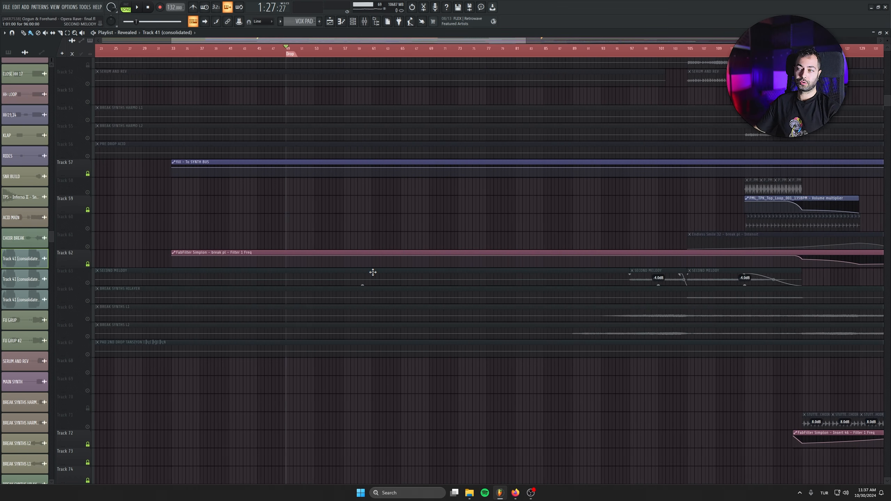
{"action": "scroll", "coordinate": [372, 272], "scroll_direction": "down", "scroll_amount": 8}
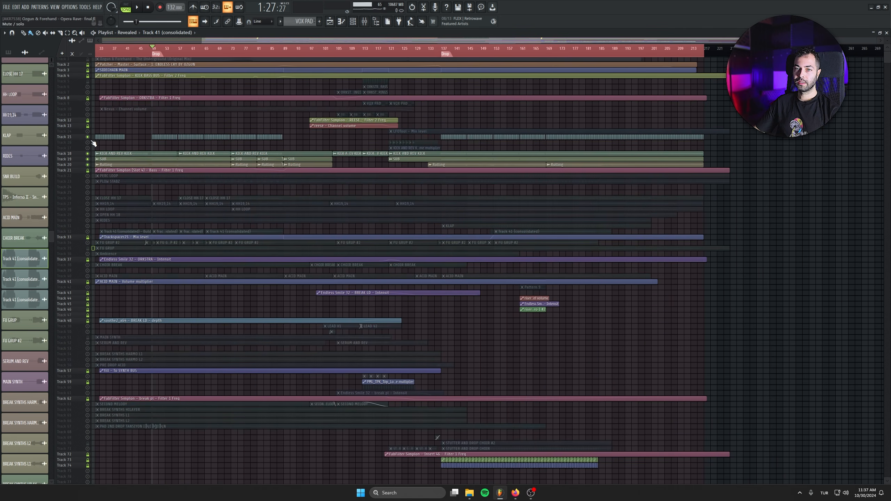
{"action": "right_click", "coordinate": [88, 143]}
{"action": "right_click", "coordinate": [88, 142]}
{"action": "left_click", "coordinate": [317, 48]}
Step: Solo the REESE #2 track on Track 11 in the orchestral break and play it
{"action": "scroll", "coordinate": [419, 414], "scroll_direction": "up", "scroll_amount": 5}
{"action": "left_click_drag", "start_coordinate": [420, 414], "coordinate": [407, 160]}
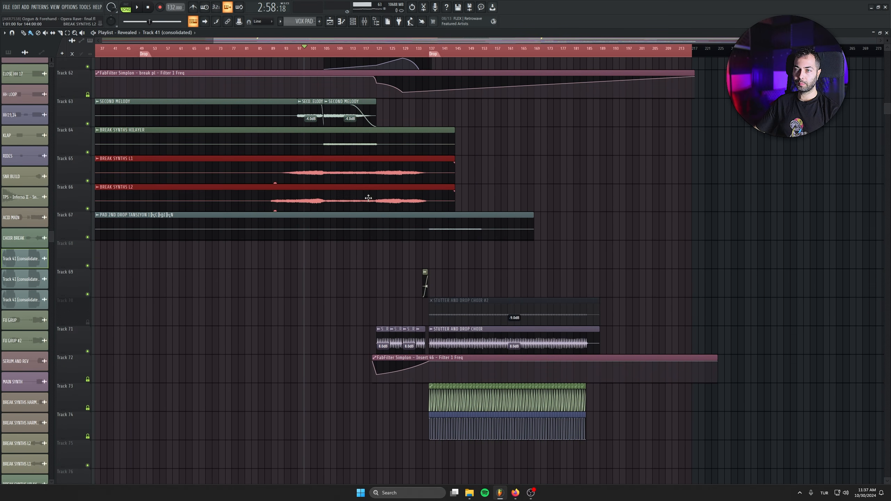
{"action": "left_click", "coordinate": [281, 113]}
{"action": "scroll", "coordinate": [293, 306], "scroll_direction": "up", "scroll_amount": 6}
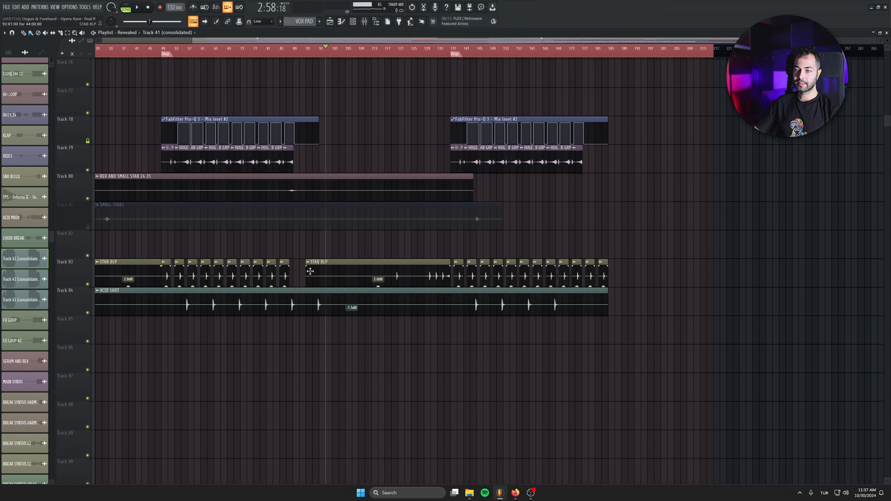
{"action": "scroll", "coordinate": [269, 239], "scroll_direction": "up", "scroll_amount": 4}
{"action": "scroll", "coordinate": [288, 225], "scroll_direction": "up", "scroll_amount": 4}
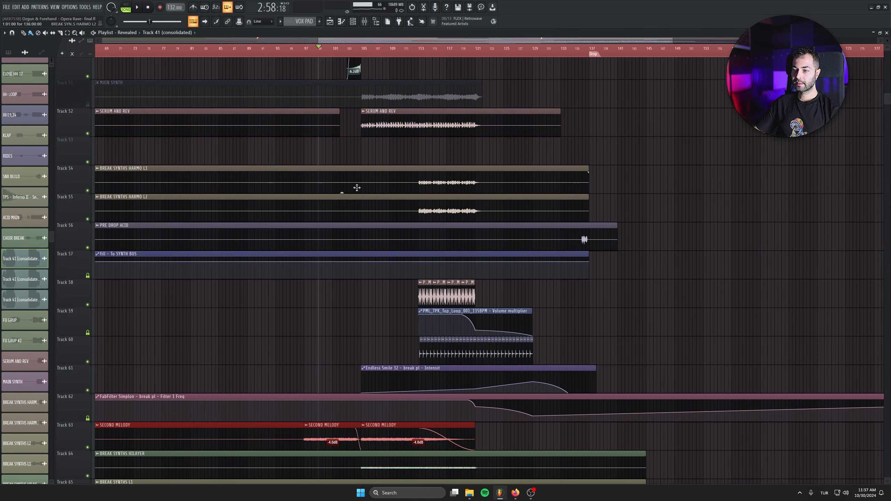
{"action": "scroll", "coordinate": [256, 211], "scroll_direction": "up", "scroll_amount": 12}
{"action": "scroll", "coordinate": [256, 253], "scroll_direction": "up", "scroll_amount": 20}
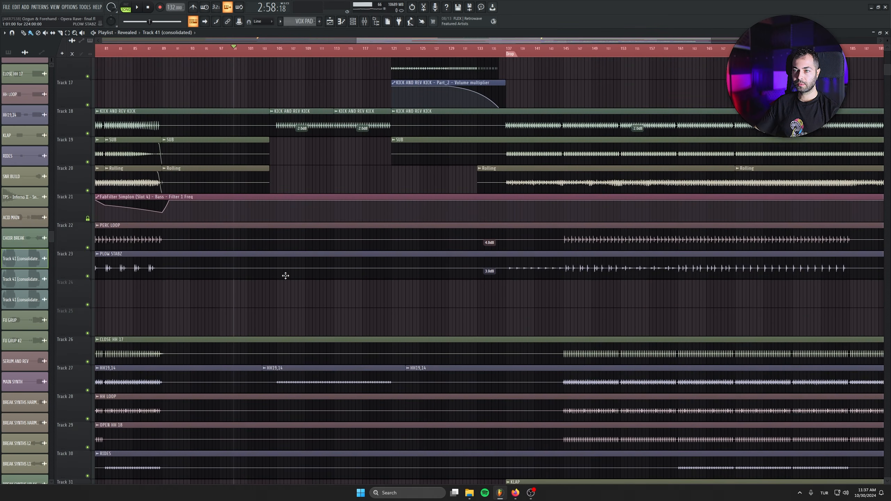
{"action": "scroll", "coordinate": [172, 225], "scroll_direction": "up", "scroll_amount": 5}
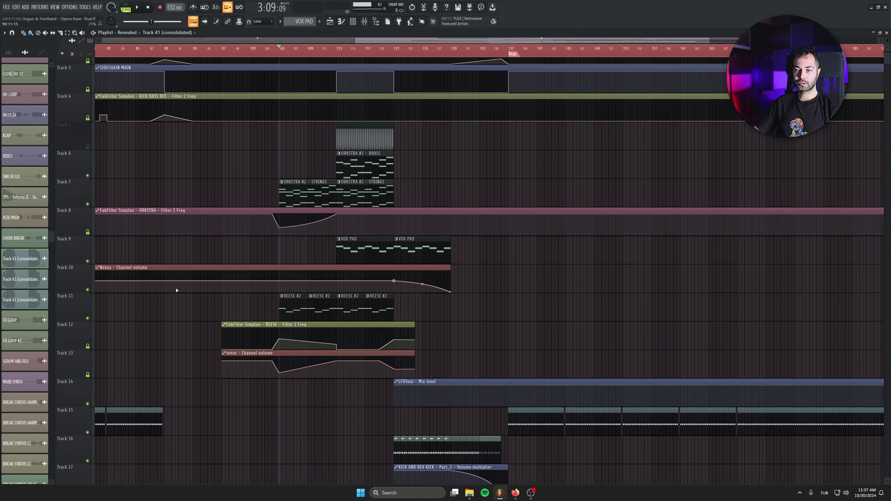
{"action": "right_click", "coordinate": [88, 326]}
{"action": "key", "text": "space"}
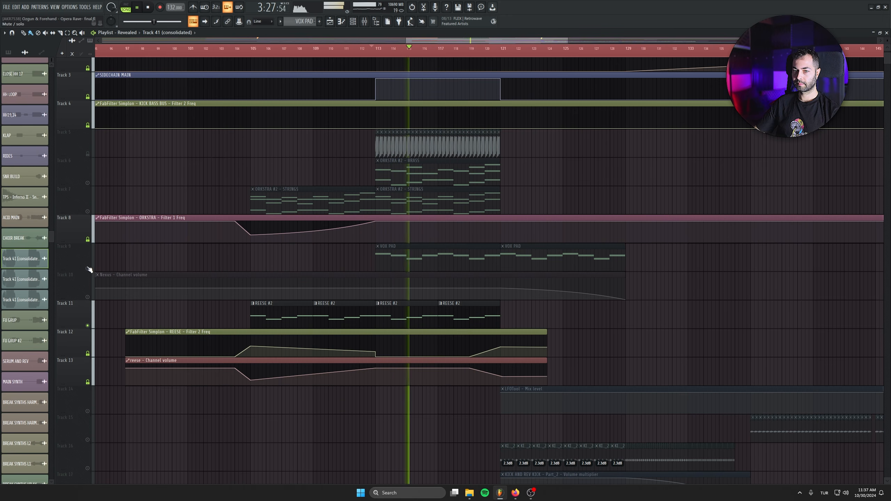
Step: Unmute VOX PAD, the Nexus channel volume automation, ORKSTRA #2 - STRINGS and ORKSTRA #2 - BRASS one after another during playback
{"action": "left_click", "coordinate": [88, 269]}
{"action": "left_click", "coordinate": [88, 297]}
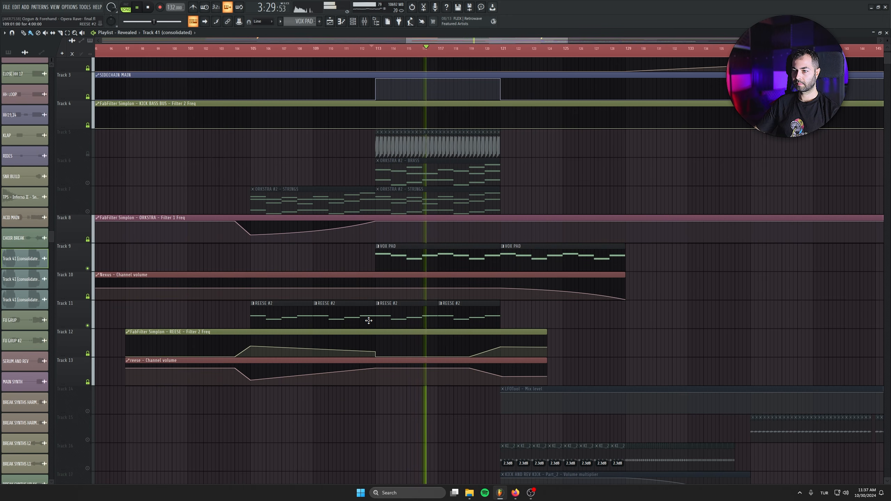
{"action": "left_click", "coordinate": [88, 211]}
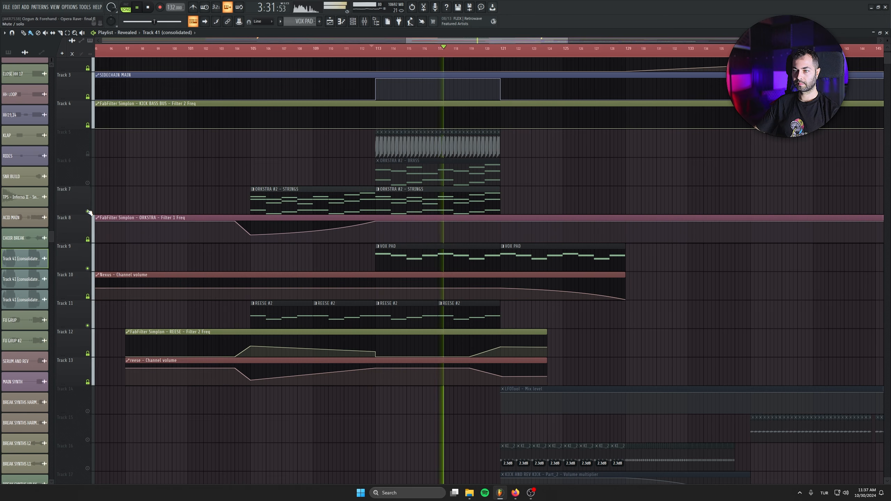
{"action": "left_click", "coordinate": [88, 182]}
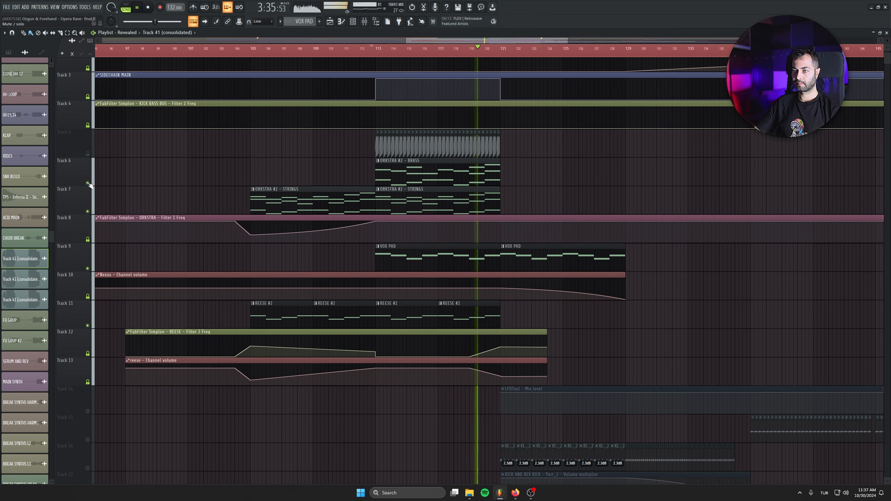
Step: Replay the orchestral break from its start at bar 105 and look for the lead and synth tracks
{"action": "key", "text": "space"}
{"action": "left_click", "coordinate": [252, 49]}
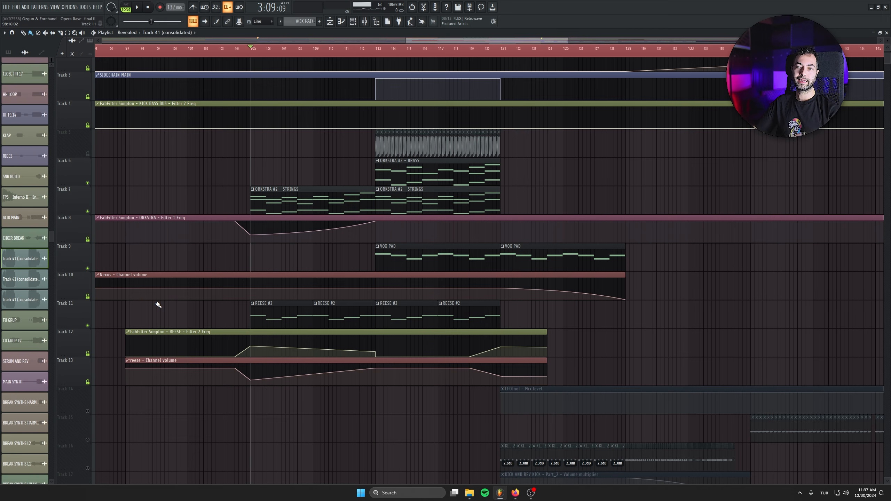
{"action": "key", "text": "space"}
{"action": "scroll", "coordinate": [253, 335], "scroll_direction": "down", "scroll_amount": 8}
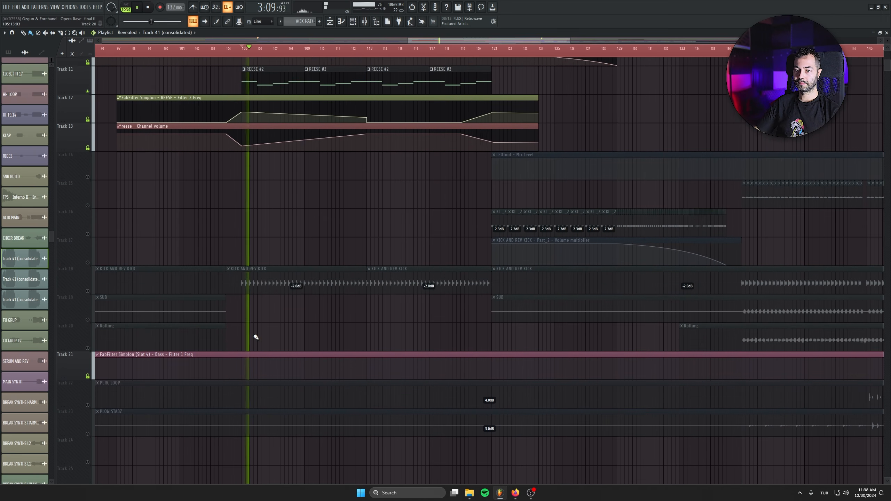
{"action": "scroll", "coordinate": [259, 173], "scroll_direction": "down", "scroll_amount": 8}
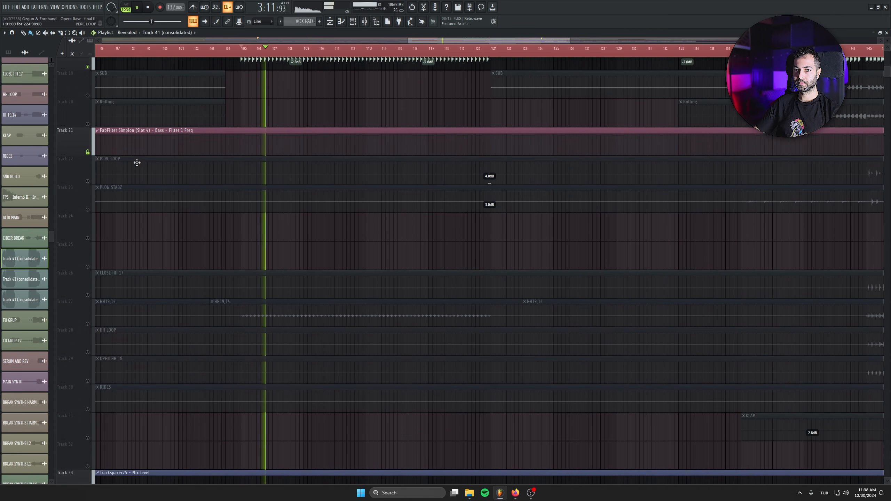
Step: Bring in the LEAD V1/V2, SERUM AND REV, BREAK SYNTHS HARMO L1 and BREAK SYNTHS HARMO L2 tracks during playback
{"action": "scroll", "coordinate": [131, 155], "scroll_direction": "up", "scroll_amount": 2}
{"action": "scroll", "coordinate": [160, 258], "scroll_direction": "down", "scroll_amount": 8}
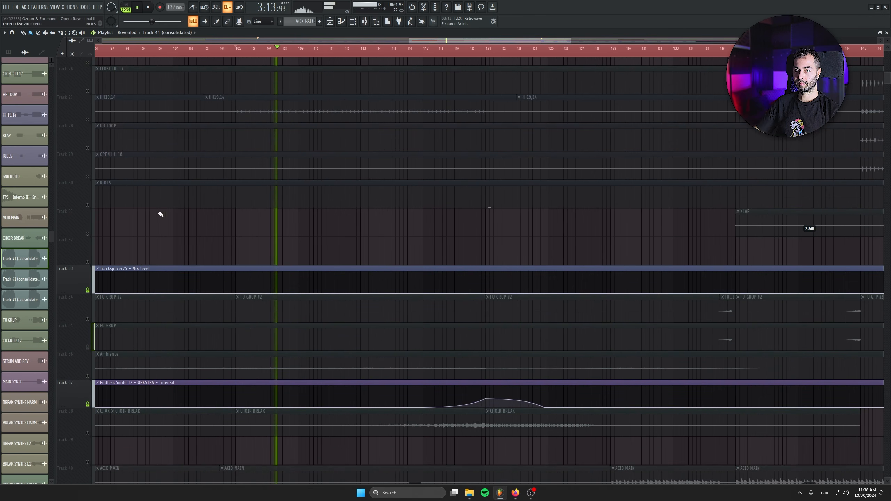
{"action": "left_click", "coordinate": [87, 120]}
{"action": "scroll", "coordinate": [183, 183], "scroll_direction": "down", "scroll_amount": 17}
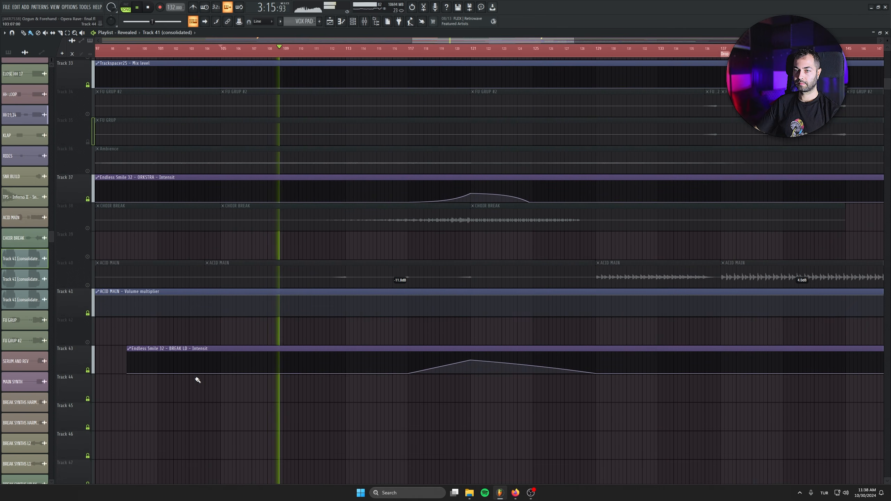
{"action": "left_click", "coordinate": [87, 250]}
{"action": "left_click", "coordinate": [88, 336]}
{"action": "scroll", "coordinate": [101, 321], "scroll_direction": "down", "scroll_amount": 4}
{"action": "left_click", "coordinate": [88, 281]}
{"action": "left_click", "coordinate": [88, 309]}
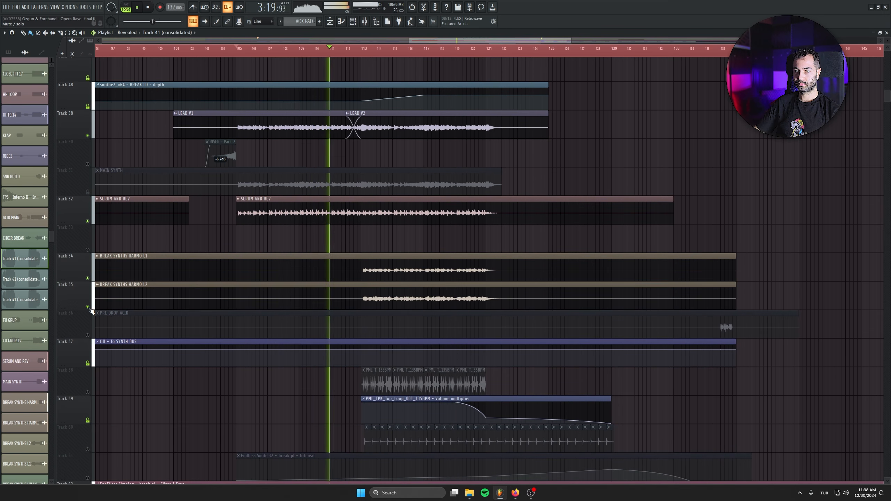
Step: Unmute the PML top loop on Track 58 and the repeating percussion clips on Track 60 during playback
{"action": "scroll", "coordinate": [133, 291], "scroll_direction": "down", "scroll_amount": 2}
{"action": "scroll", "coordinate": [134, 291], "scroll_direction": "down", "scroll_amount": 2}
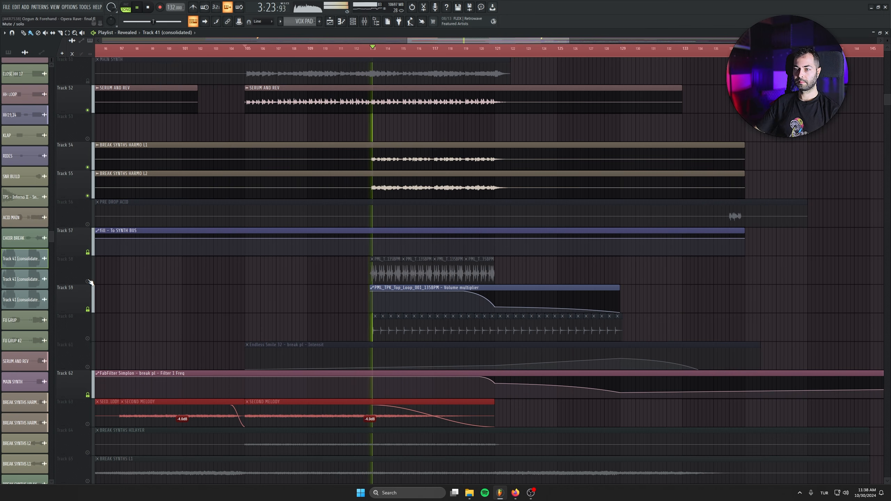
{"action": "left_click_drag", "start_coordinate": [344, 218], "coordinate": [231, 326]}
{"action": "left_click", "coordinate": [88, 390]}
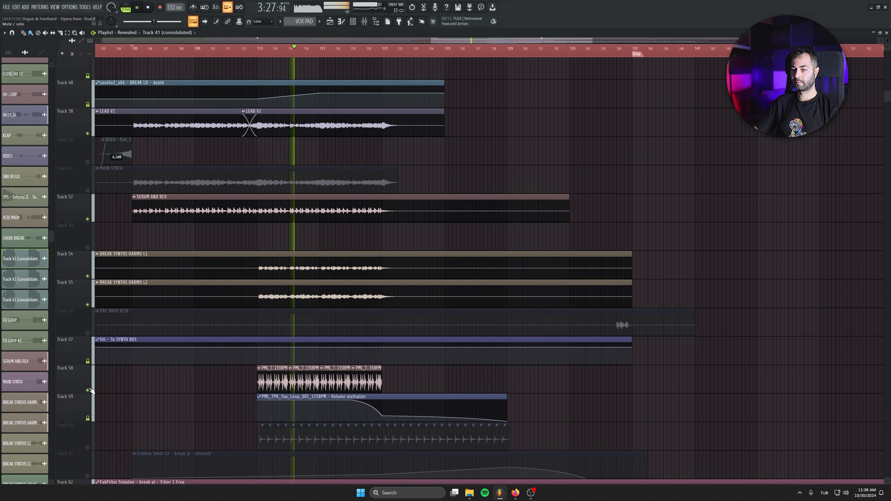
{"action": "left_click", "coordinate": [87, 447]}
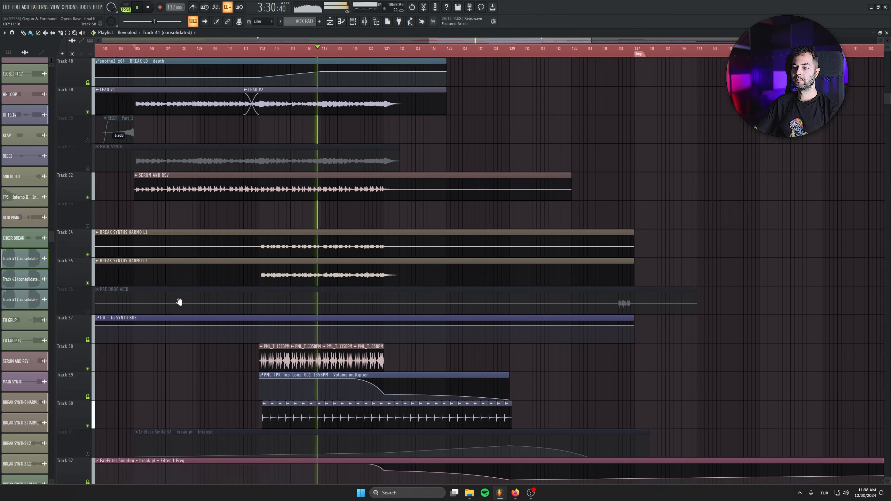
Step: Turn off soloing so the playlist tracks sound together and listen through the end of the orchestral break
{"action": "left_click_drag", "start_coordinate": [179, 302], "coordinate": [132, 95]}
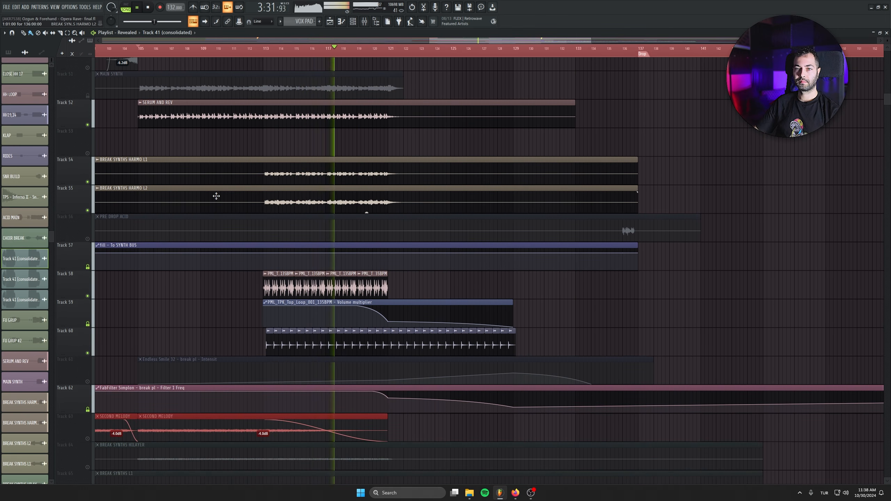
{"action": "right_click", "coordinate": [84, 181]}
{"action": "right_click", "coordinate": [88, 181]}
{"action": "right_click", "coordinate": [87, 182]}
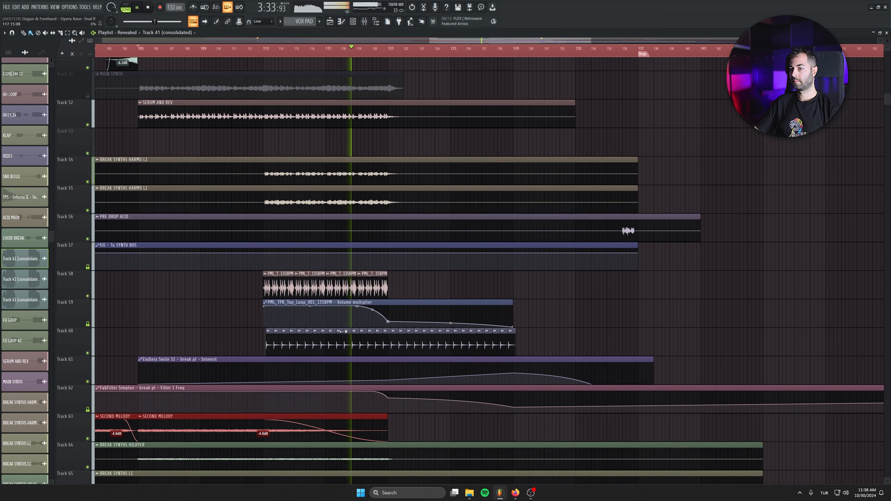
{"action": "scroll", "coordinate": [358, 344], "scroll_direction": "down", "scroll_amount": 3}
{"action": "scroll", "coordinate": [485, 346], "scroll_direction": "up", "scroll_amount": 3}
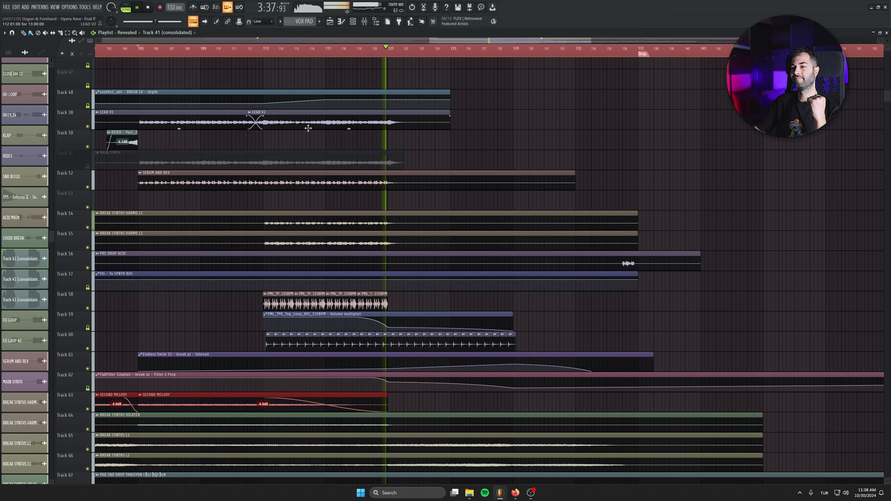
Step: Audition SERUM AND REV with BREAK SYNTHS HARMO L1 and L2 from bar 113, adding the LEAD V1/V2 track during playback
{"action": "key", "text": "space"}
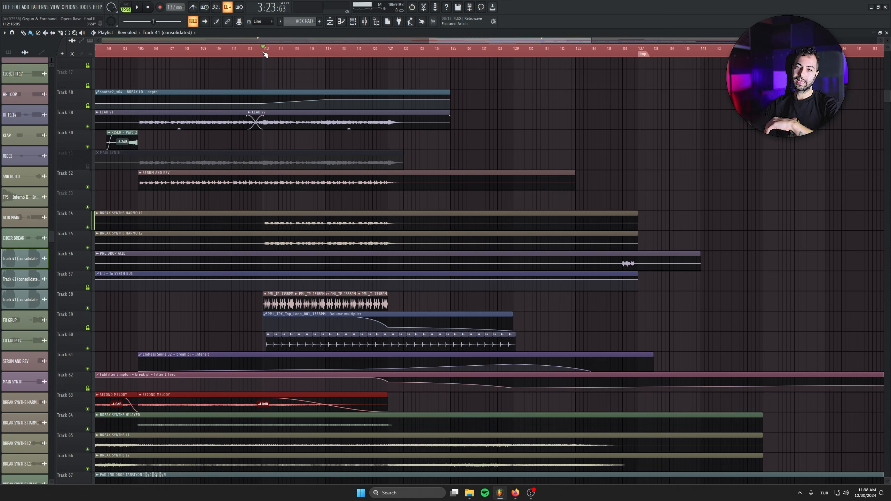
{"action": "left_click", "coordinate": [88, 187], "text": "ctrl"}
{"action": "left_click", "coordinate": [88, 227]}
{"action": "left_click", "coordinate": [87, 248]}
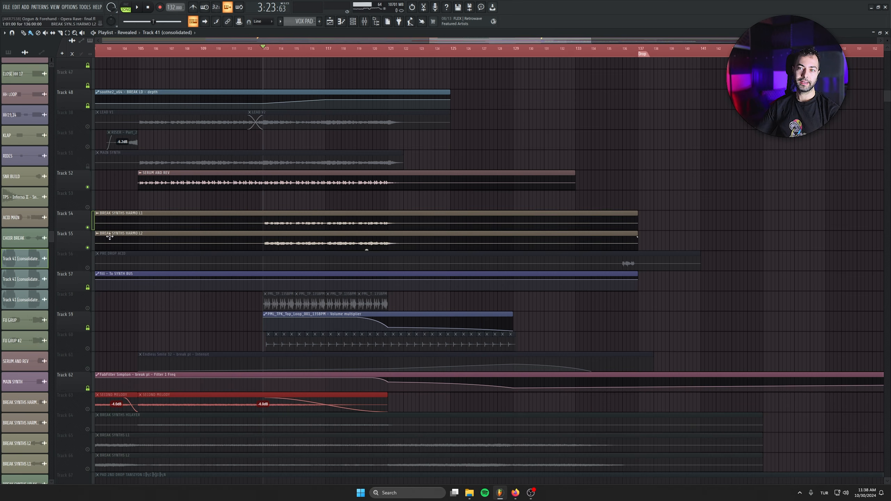
{"action": "key", "text": "space"}
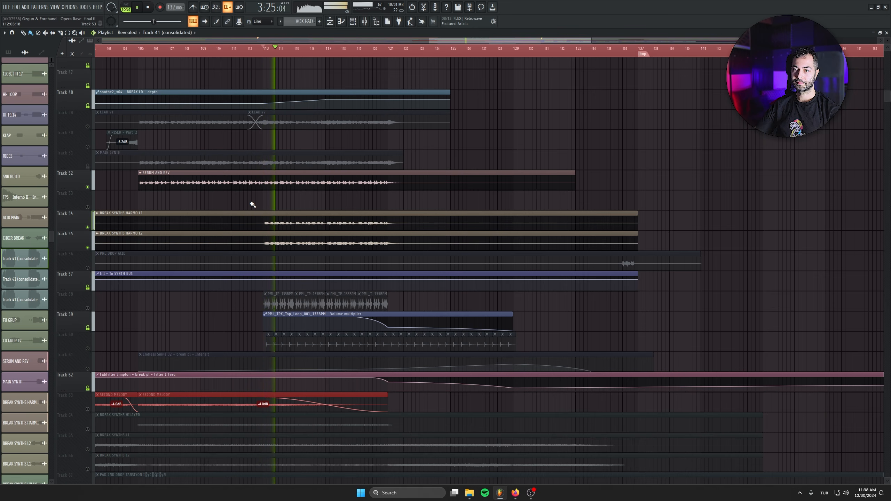
{"action": "left_click", "coordinate": [87, 126]}
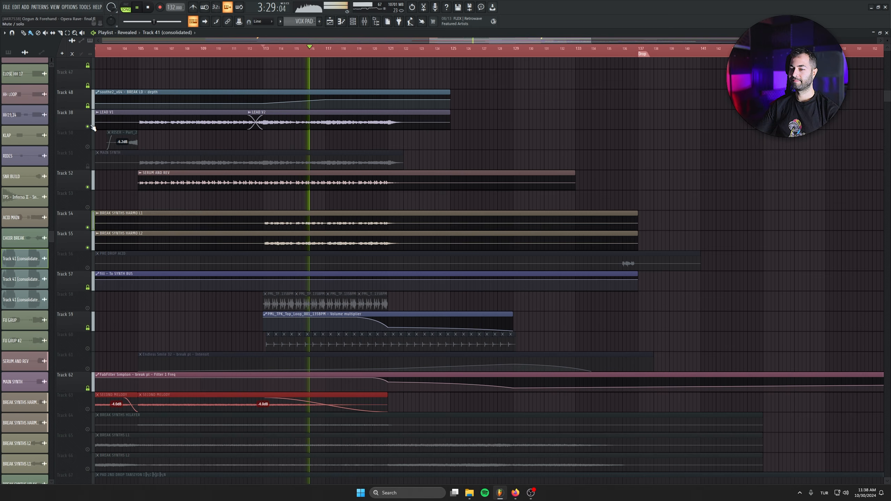
{"action": "key", "text": "space"}
Step: Layer ORKSTRA #2 - BRASS and STRINGS, VOX PAD, REESE #2 and KICK AND REV KICK over the synths while playing from bar 113
{"action": "scroll", "coordinate": [288, 243], "scroll_direction": "up", "scroll_amount": 15}
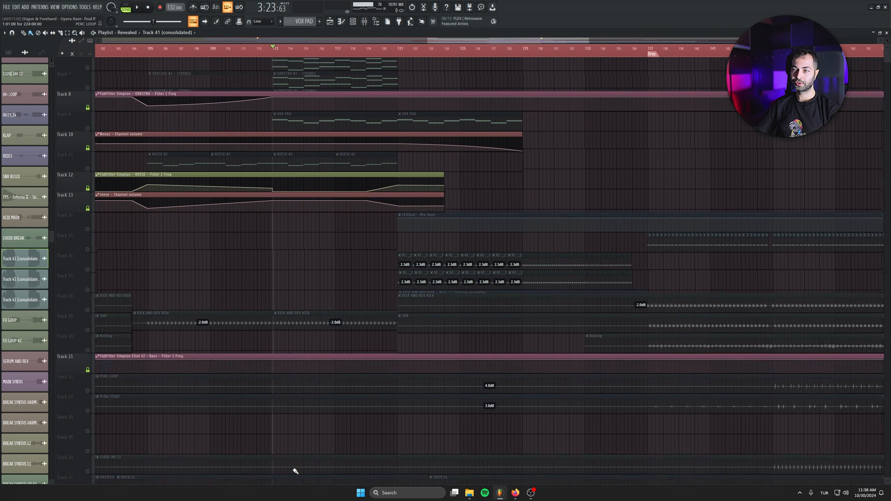
{"action": "left_click", "coordinate": [87, 175]}
{"action": "left_click", "coordinate": [88, 195]}
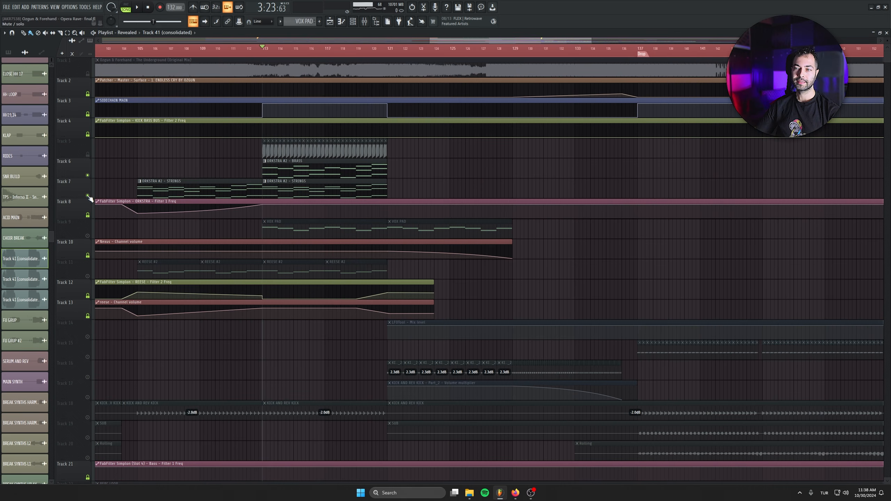
{"action": "key", "text": "space"}
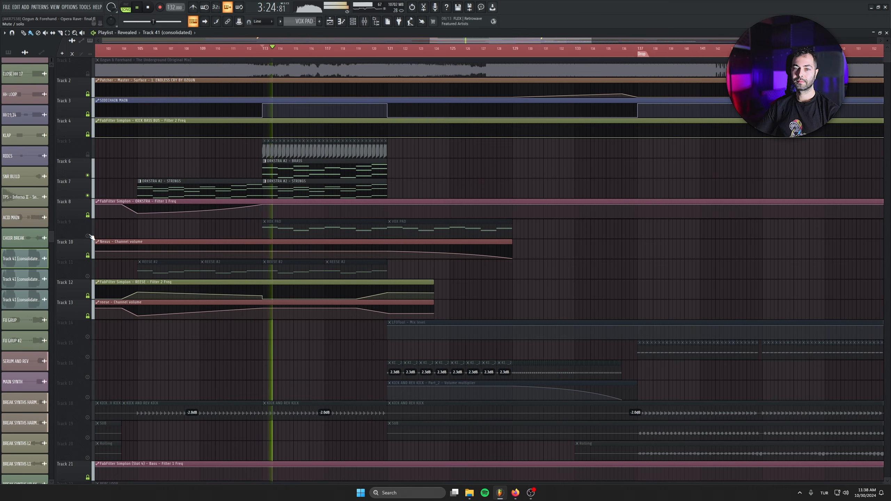
{"action": "left_click", "coordinate": [87, 235]}
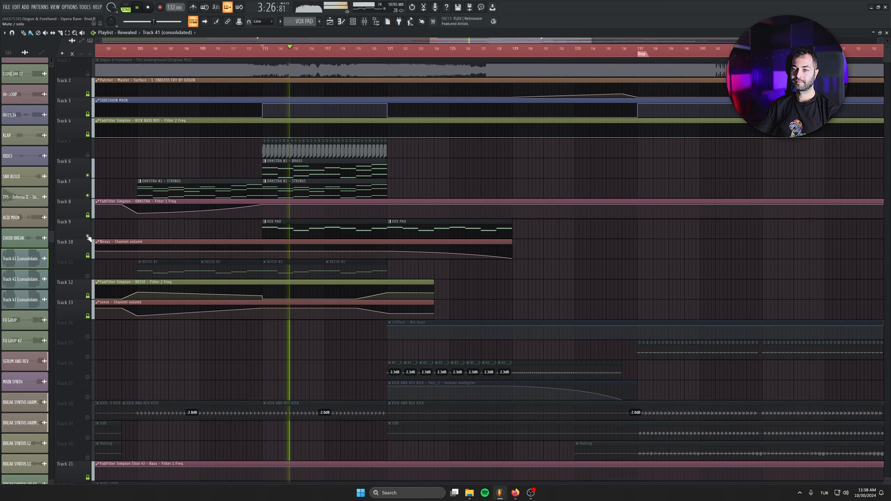
{"action": "left_click", "coordinate": [88, 276]}
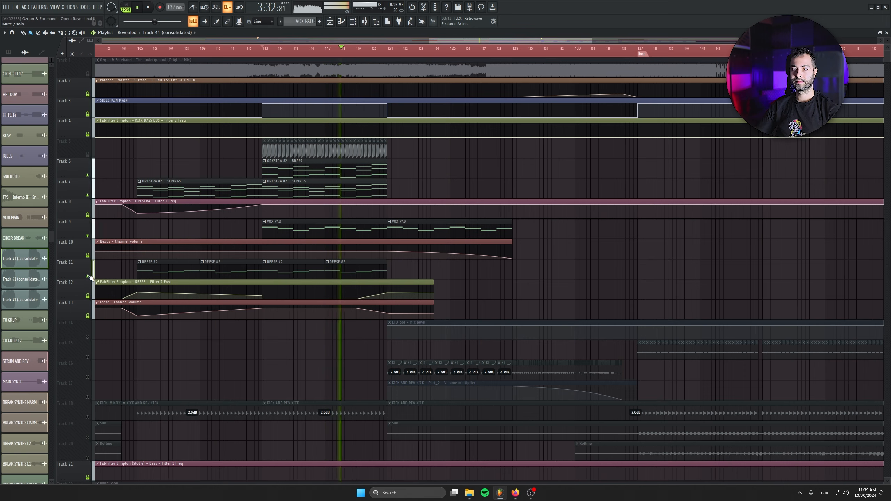
{"action": "left_click", "coordinate": [88, 417]}
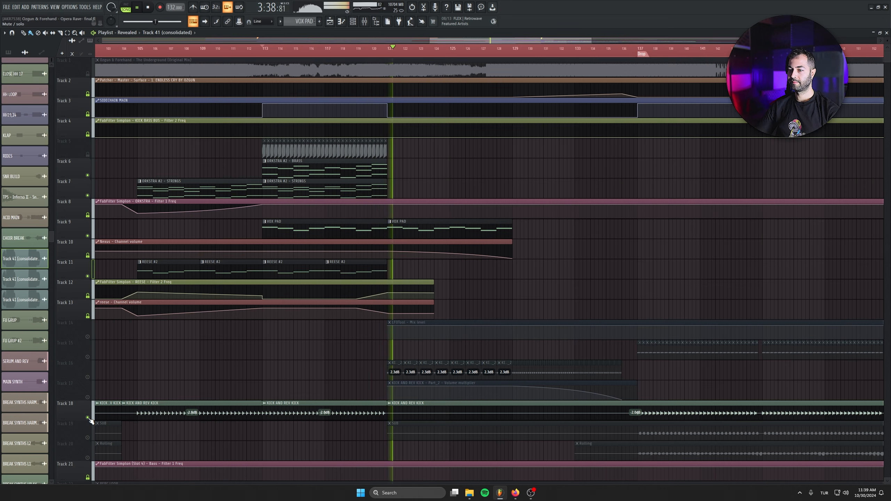
{"action": "key", "text": "space"}
Step: Restore the playlist tracks from solo and place the playhead at bar 121, right after the orchestral break
{"action": "left_click", "coordinate": [151, 11]}
{"action": "left_click_drag", "start_coordinate": [376, 406], "coordinate": [266, 331]}
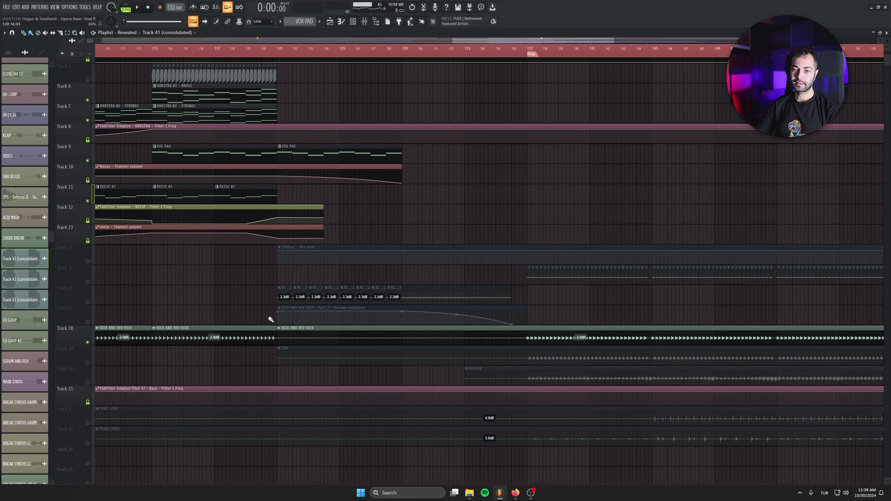
{"action": "scroll", "coordinate": [98, 281], "scroll_direction": "down", "scroll_amount": 5}
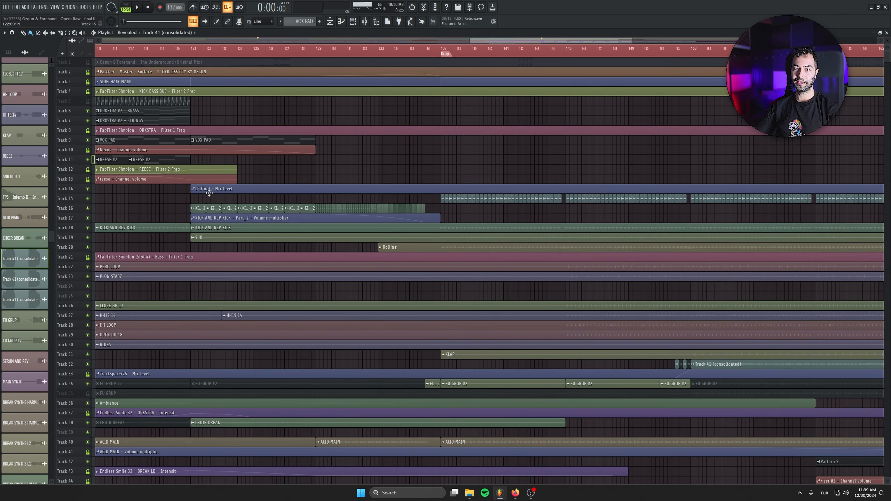
{"action": "left_click", "coordinate": [191, 50]}
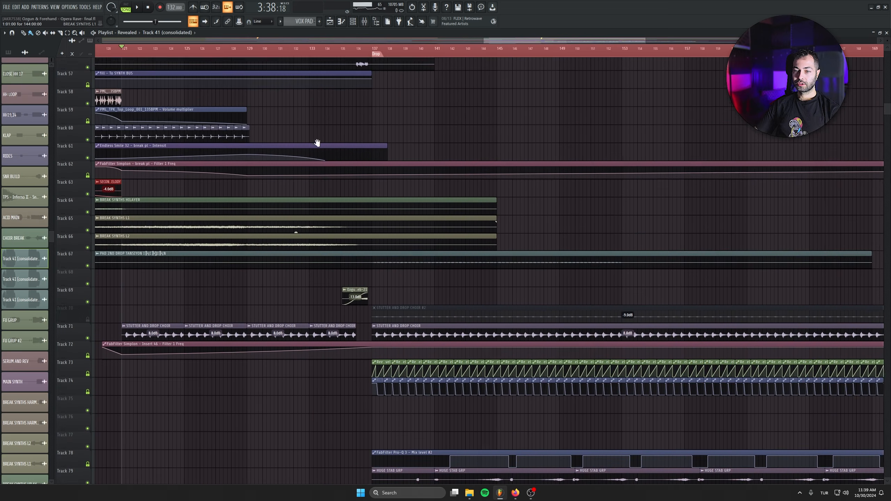
Step: Solo the STUTTER AND DROP CHOIR track on Track 71 and play it at the Drop marker
{"action": "scroll", "coordinate": [316, 143], "scroll_direction": "down", "scroll_amount": 3}
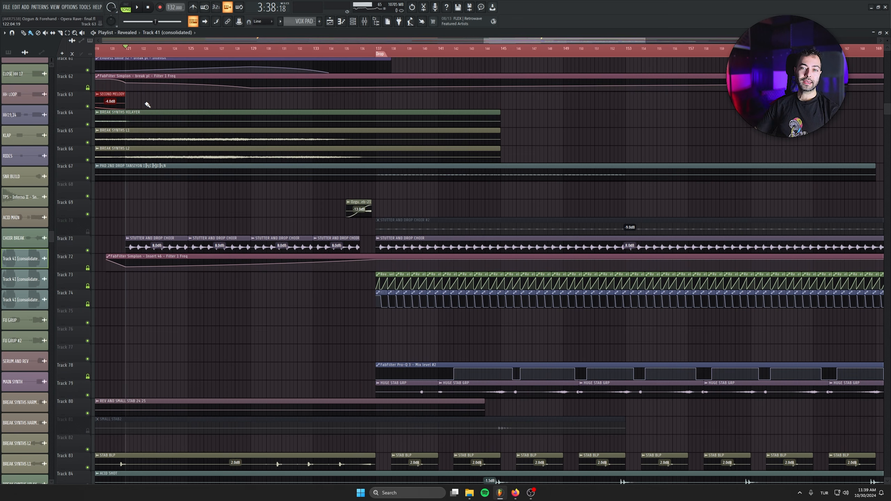
{"action": "right_click", "coordinate": [87, 250]}
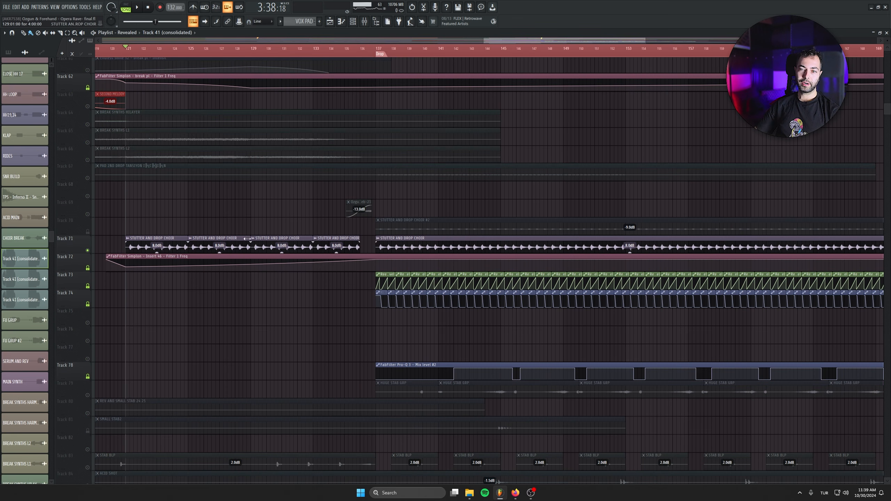
{"action": "left_click_drag", "start_coordinate": [317, 216], "coordinate": [186, 233]}
{"action": "scroll", "coordinate": [215, 293], "scroll_direction": "up", "scroll_amount": 3}
{"action": "key", "text": "space"}
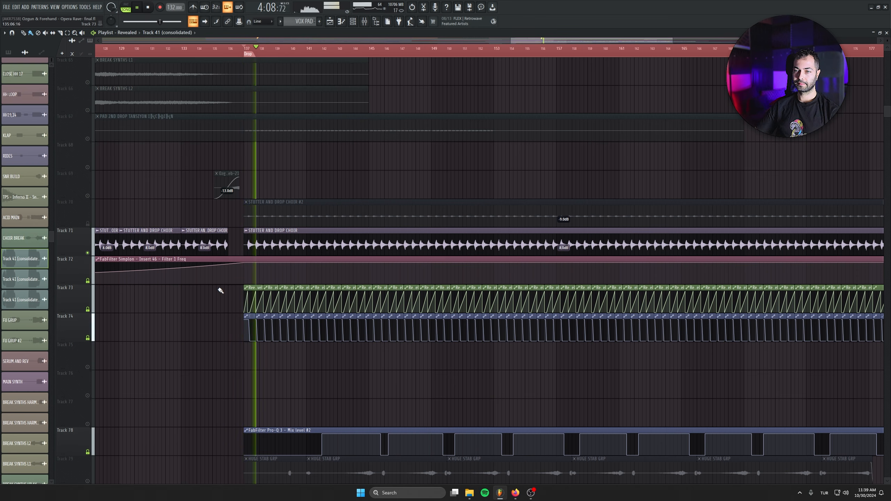
{"action": "scroll", "coordinate": [272, 349], "scroll_direction": "up", "scroll_amount": 4}
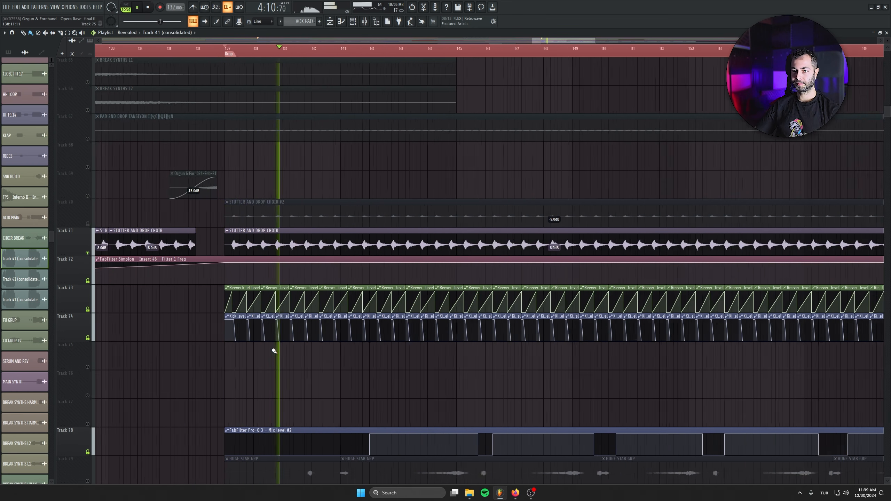
Step: Stop playback and open the STUTTER AND DROP CHOIR clip's settings and its Choir Shot mixer track
{"action": "left_click", "coordinate": [281, 248]}
{"action": "left_click", "coordinate": [365, 24]}
{"action": "key", "text": "space"}
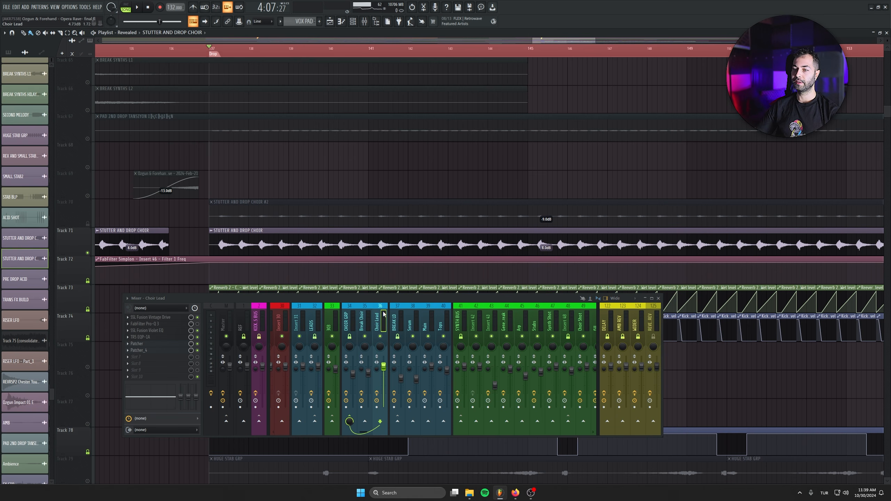
{"action": "double_click", "coordinate": [289, 241]}
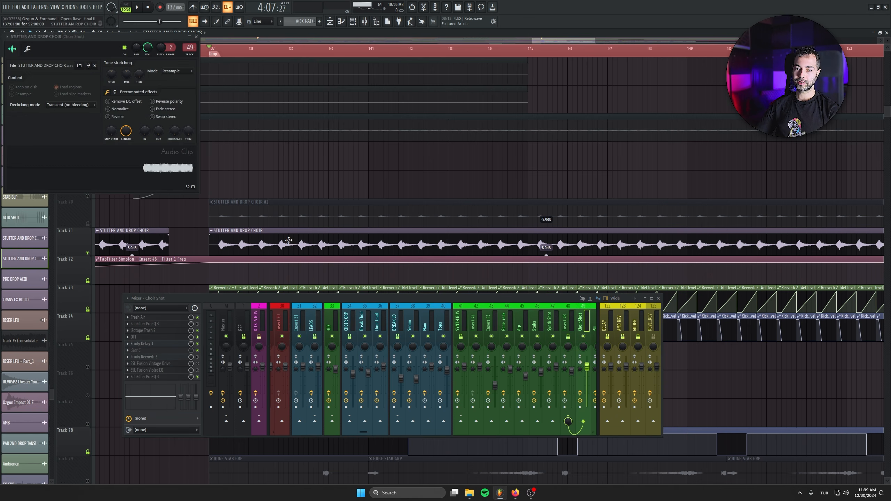
Step: Open the Choir Shot track's Fresh Air, FabFilter Pro-Q 3 and iZotope Trash 2 effects and arrange their windows above the mixer
{"action": "left_click", "coordinate": [170, 321]}
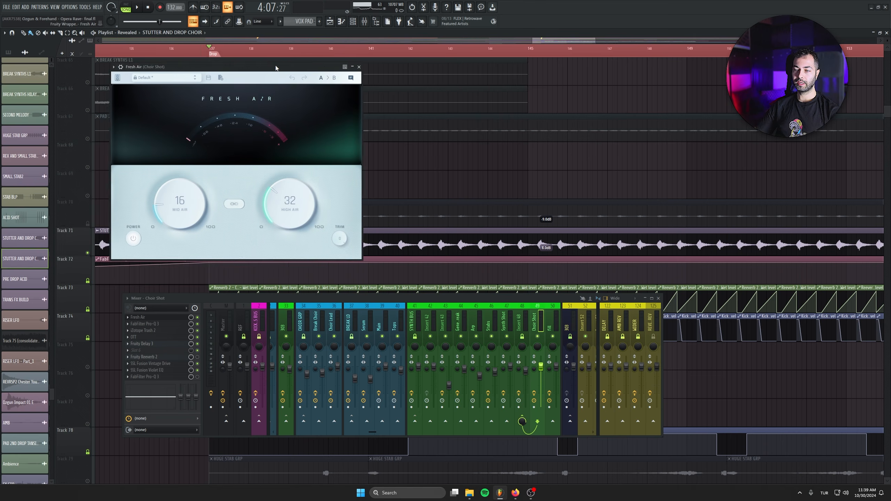
{"action": "left_click_drag", "start_coordinate": [303, 68], "coordinate": [297, 56]}
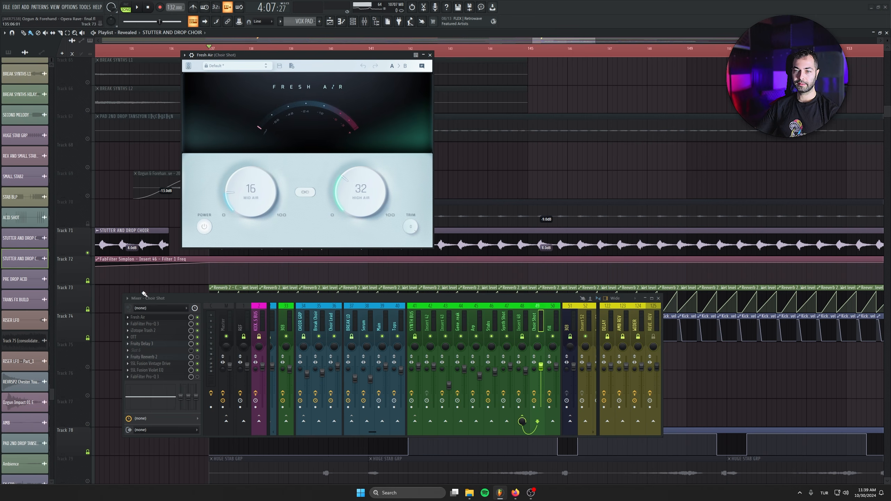
{"action": "left_click", "coordinate": [145, 323]}
{"action": "left_click_drag", "start_coordinate": [367, 364], "coordinate": [419, 35]}
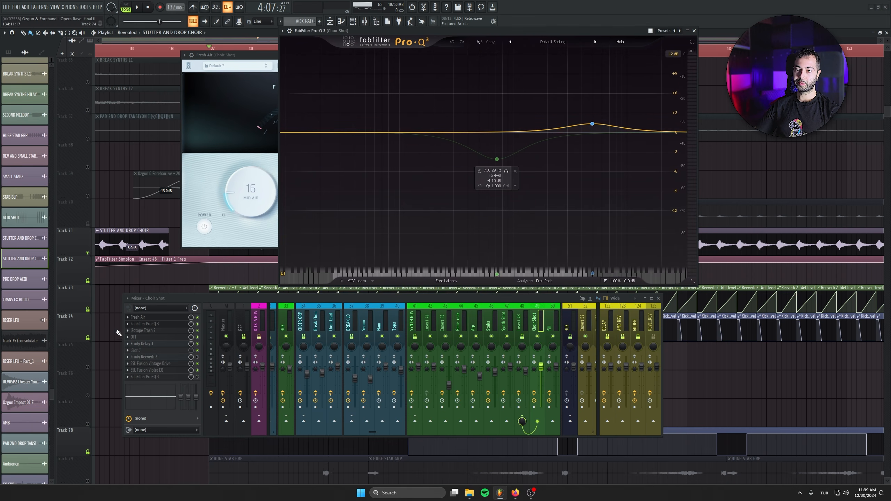
{"action": "left_click", "coordinate": [154, 330]}
{"action": "left_click_drag", "start_coordinate": [394, 204], "coordinate": [418, 50]}
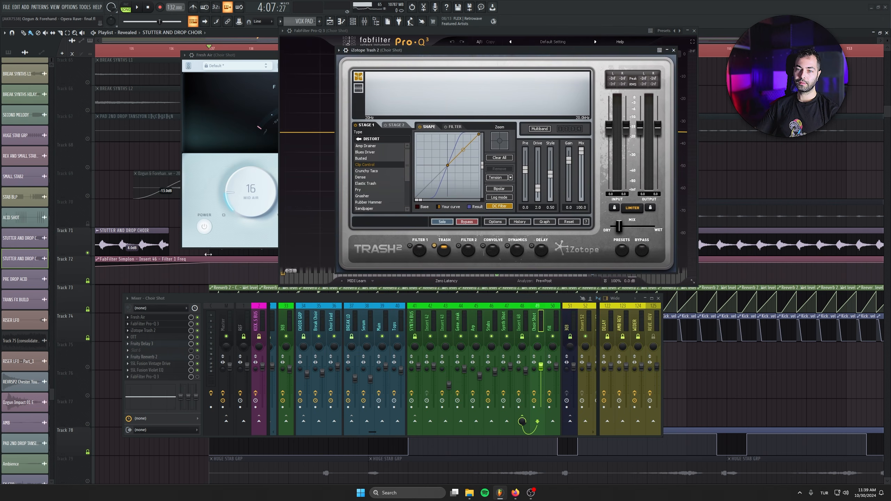
Step: Open the Choir Shot track's OTT, Fruity Delay 3, SSL Fusion Vintage Drive and Violet EQ effects, keeping both SSL windows in view
{"action": "left_click", "coordinate": [141, 337]}
{"action": "left_click_drag", "start_coordinate": [103, 116], "coordinate": [296, 71]}
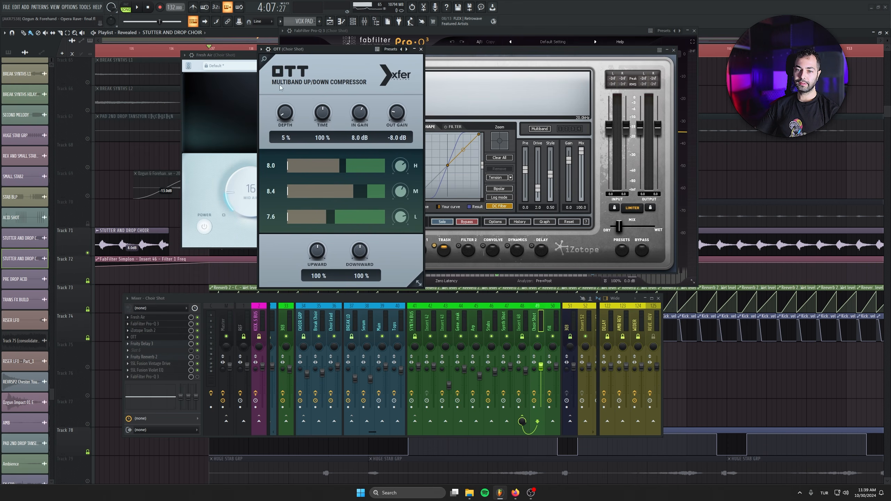
{"action": "left_click", "coordinate": [149, 344]}
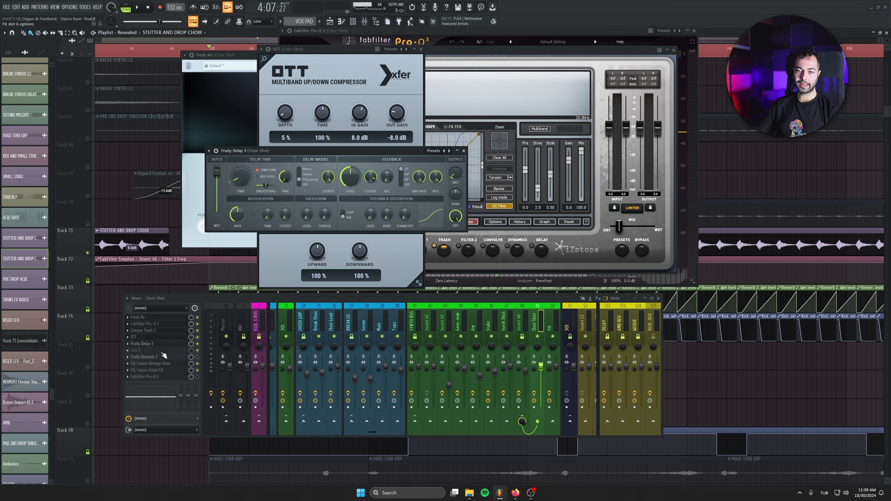
{"action": "left_click", "coordinate": [155, 364]}
{"action": "left_click", "coordinate": [163, 372]}
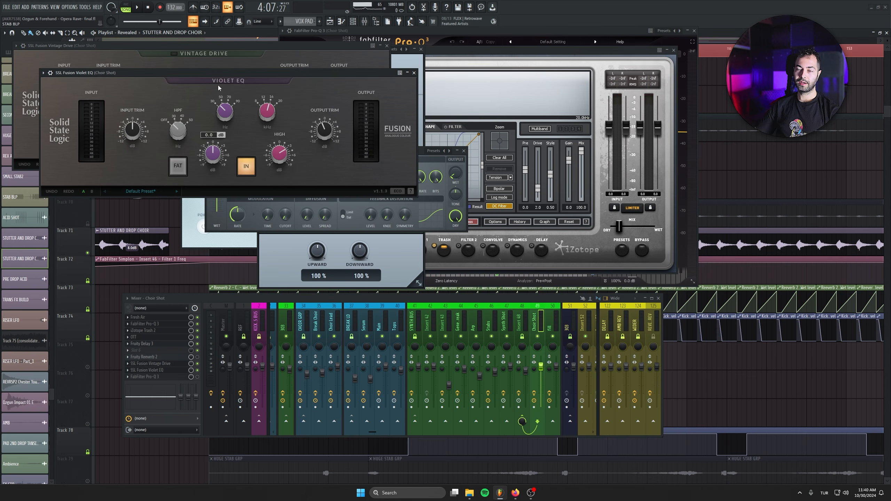
{"action": "left_click_drag", "start_coordinate": [231, 74], "coordinate": [261, 166]}
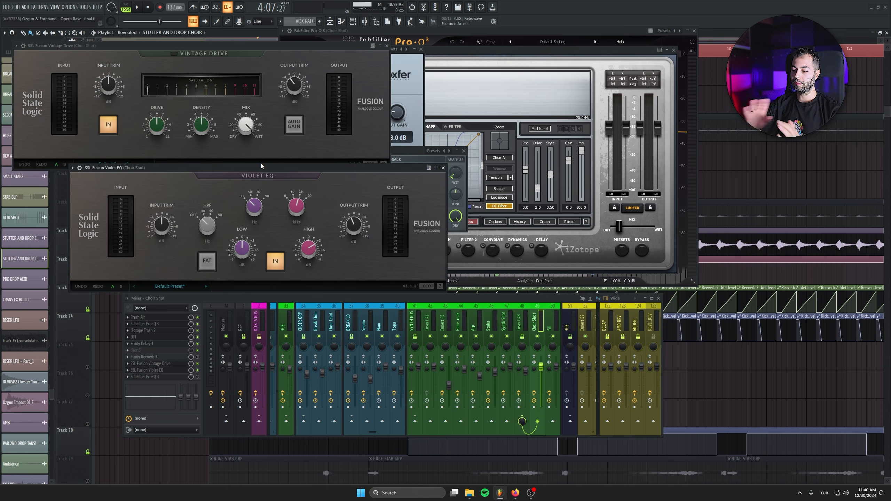
Step: Close all windows, reopen the playlist, and solo the ACID MAIN track on Track 40 while playing from the Drop marker
{"action": "key", "text": "F12"}
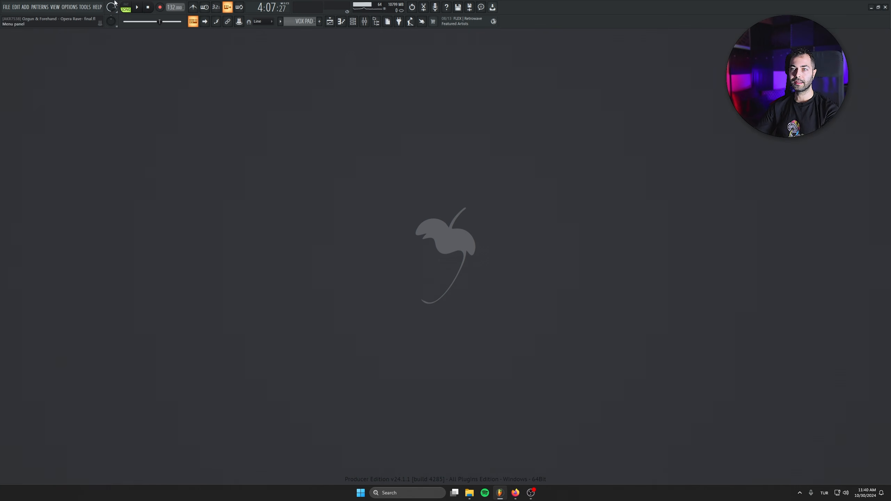
{"action": "left_click", "coordinate": [337, 23]}
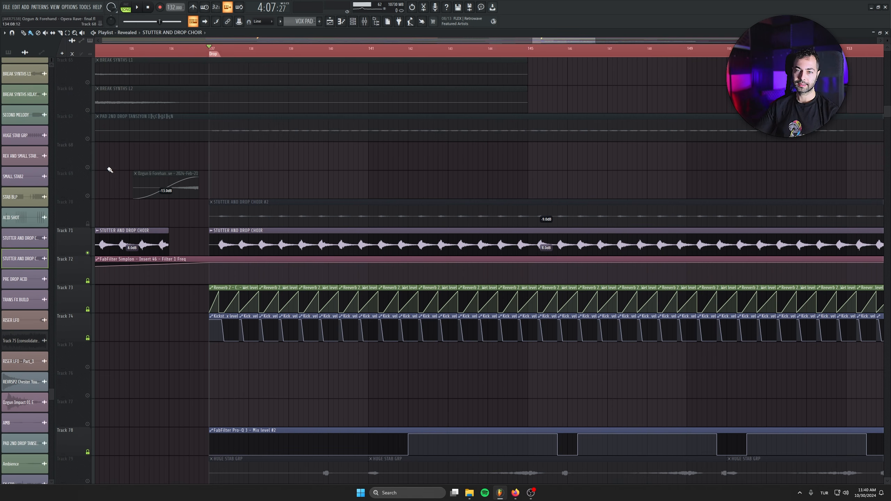
{"action": "scroll", "coordinate": [236, 279], "scroll_direction": "up", "scroll_amount": 10}
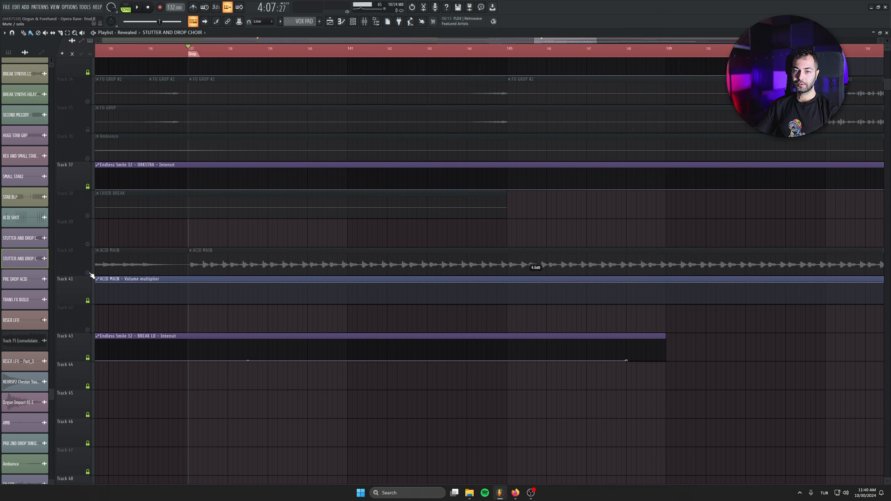
{"action": "scroll", "coordinate": [219, 149], "scroll_direction": "down", "scroll_amount": 10}
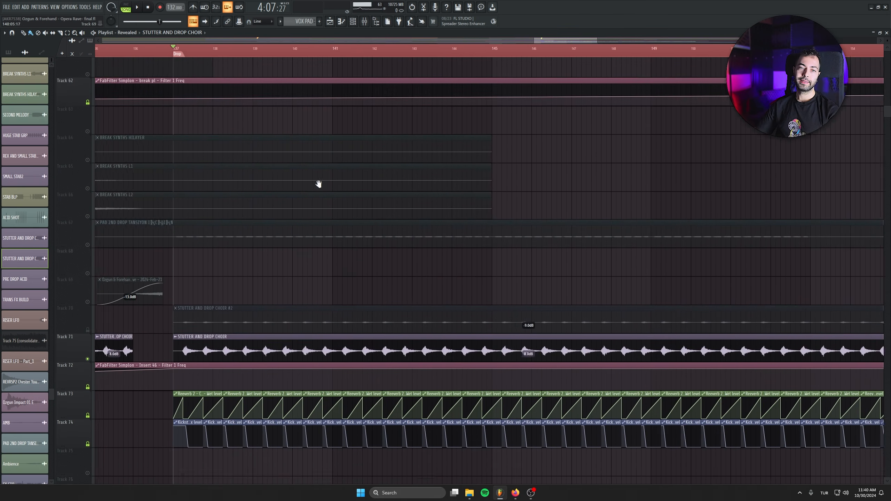
{"action": "scroll", "coordinate": [313, 270], "scroll_direction": "up", "scroll_amount": 10}
{"action": "key", "text": "space"}
{"action": "scroll", "coordinate": [348, 350], "scroll_direction": "down", "scroll_amount": 3}
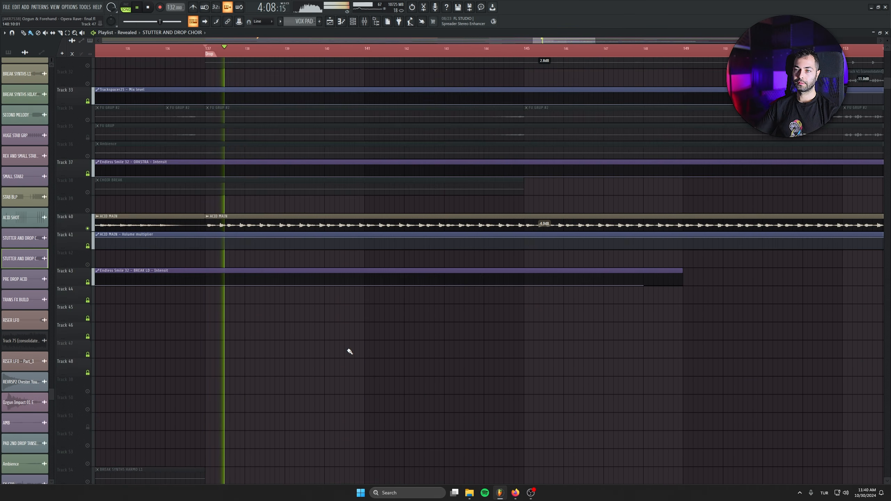
{"action": "scroll", "coordinate": [325, 134], "scroll_direction": "up", "scroll_amount": 6}
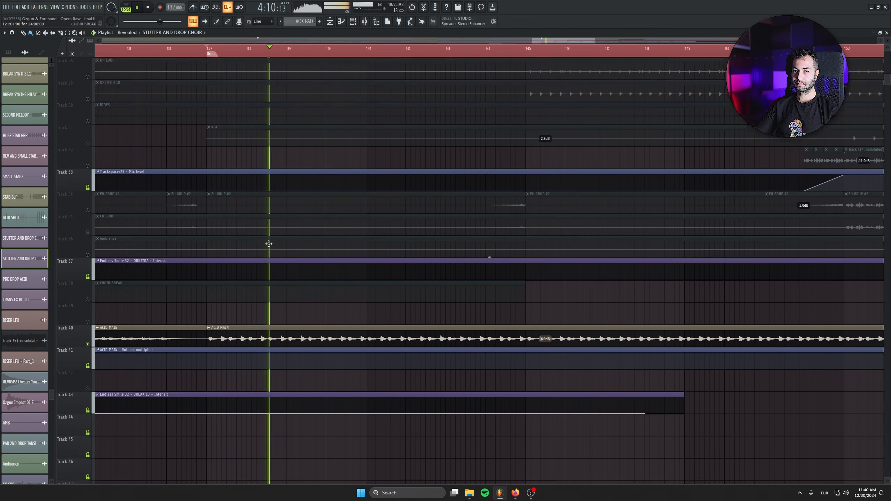
Step: Add the kick, sub and rolling tracks 18 to 20 to the playing ACID MAIN layer, along with Tracks 14 and 15
{"action": "scroll", "coordinate": [238, 243], "scroll_direction": "up", "scroll_amount": 5}
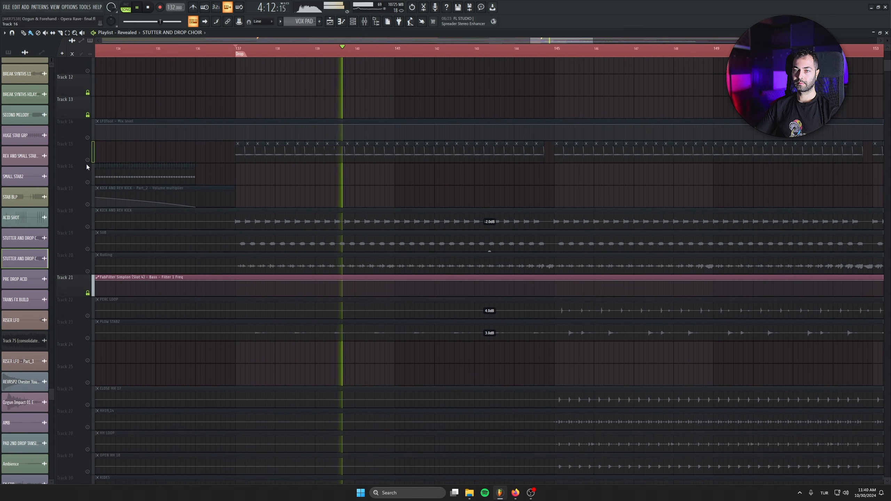
{"action": "left_click_drag", "start_coordinate": [88, 226], "coordinate": [93, 255]}
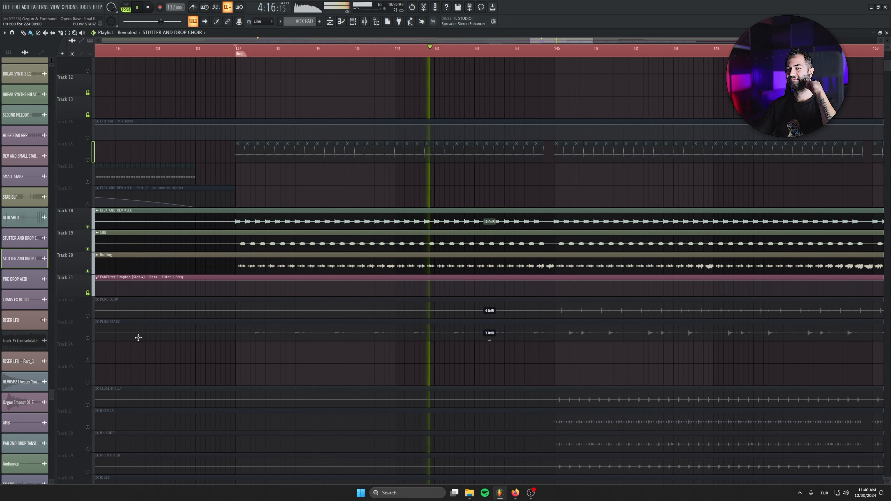
{"action": "left_click", "coordinate": [88, 138]}
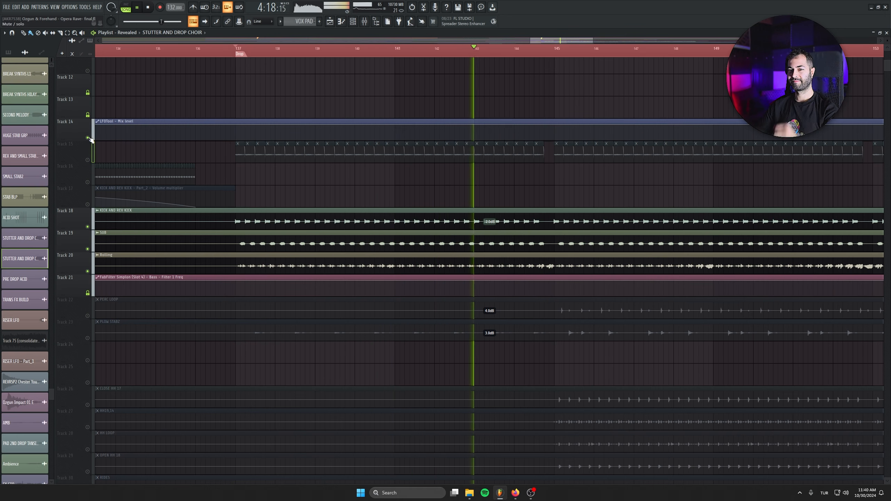
{"action": "left_click", "coordinate": [88, 160]}
Step: Audition the consolidated layer on Track 32 together with ACID MAIN, playing from where its clips begin, and stop playback
{"action": "left_click_drag", "start_coordinate": [372, 336], "coordinate": [314, 290]}
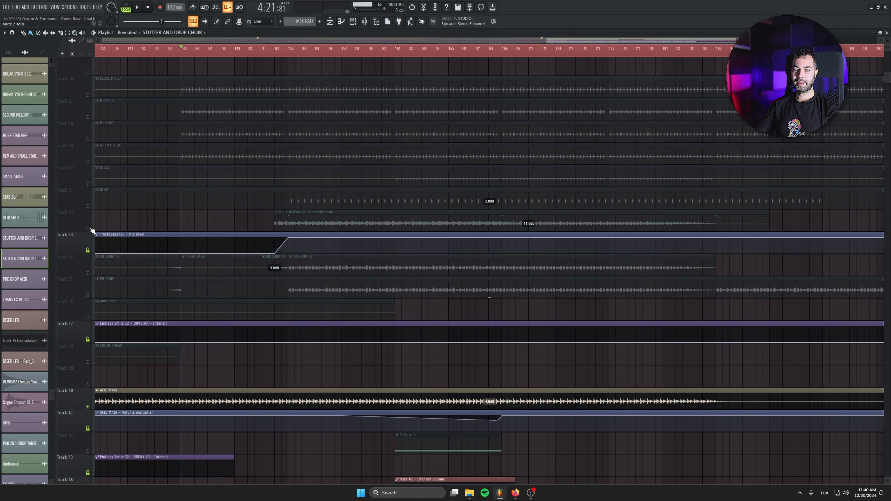
{"action": "left_click", "coordinate": [87, 229]}
{"action": "left_click", "coordinate": [273, 47]}
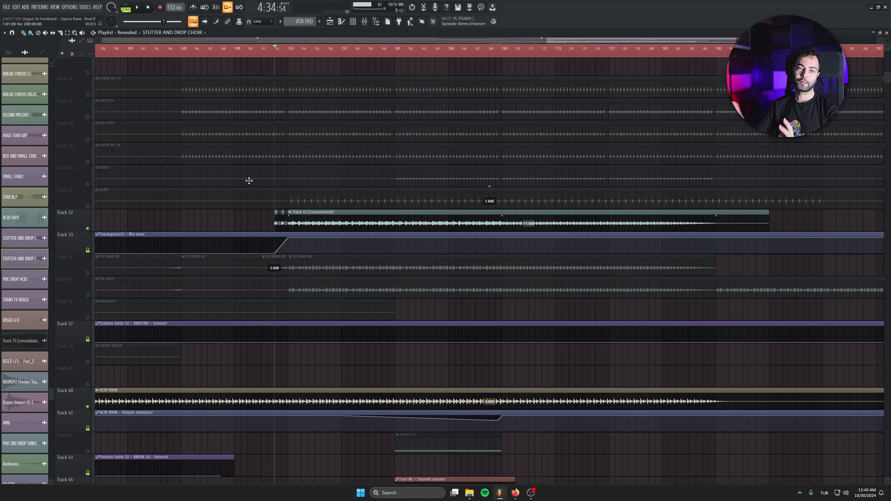
{"action": "scroll", "coordinate": [361, 353], "scroll_direction": "up", "scroll_amount": 2}
{"action": "key", "text": "space"}
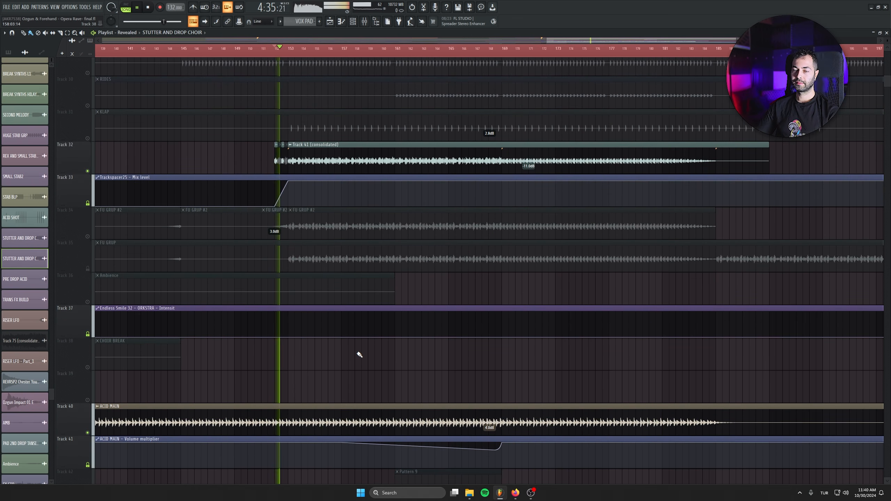
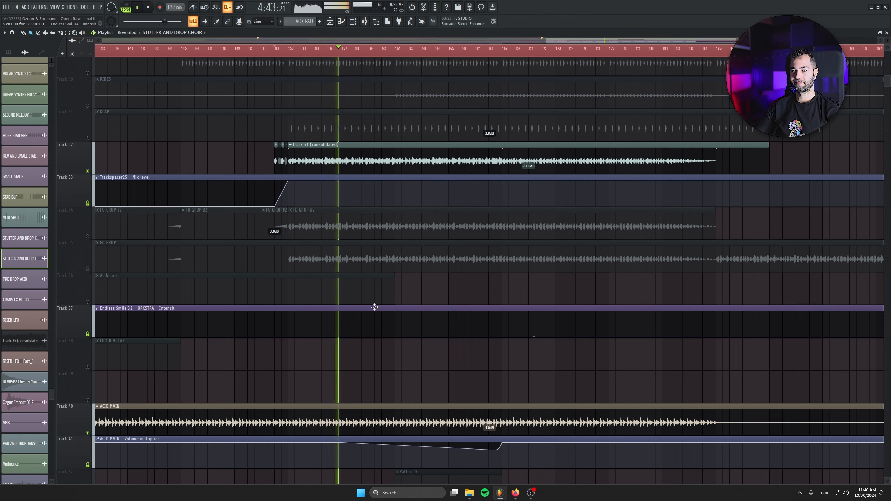
{"action": "key", "text": "space"}
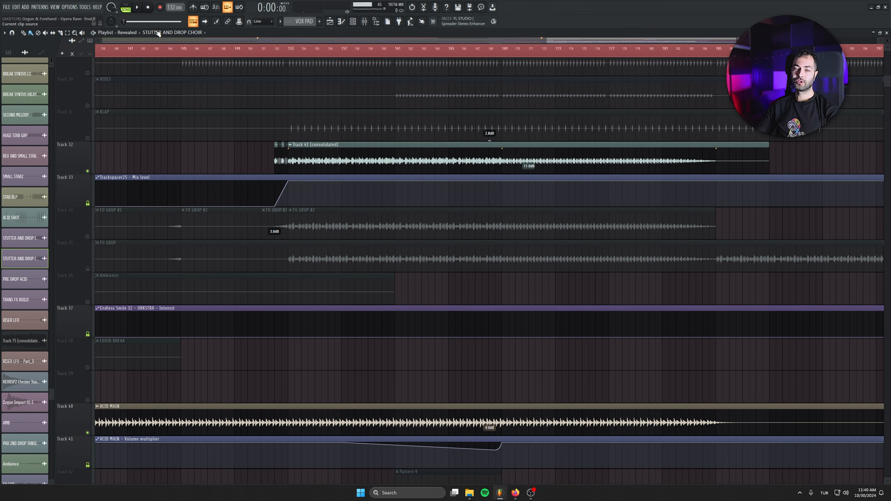
Step: Solo the Pattern 9 riser on Track 42, play it from the clip's start, and stop playback
{"action": "scroll", "coordinate": [317, 291], "scroll_direction": "up", "scroll_amount": 3}
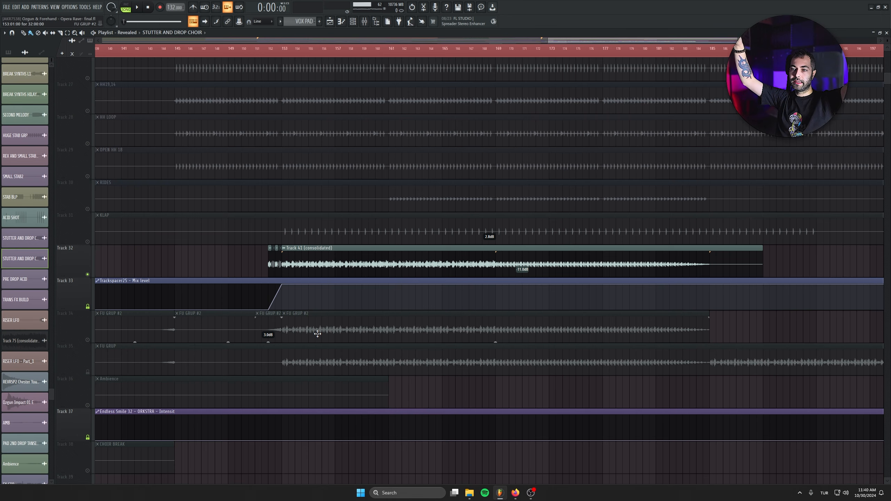
{"action": "scroll", "coordinate": [467, 365], "scroll_direction": "down", "scroll_amount": 2}
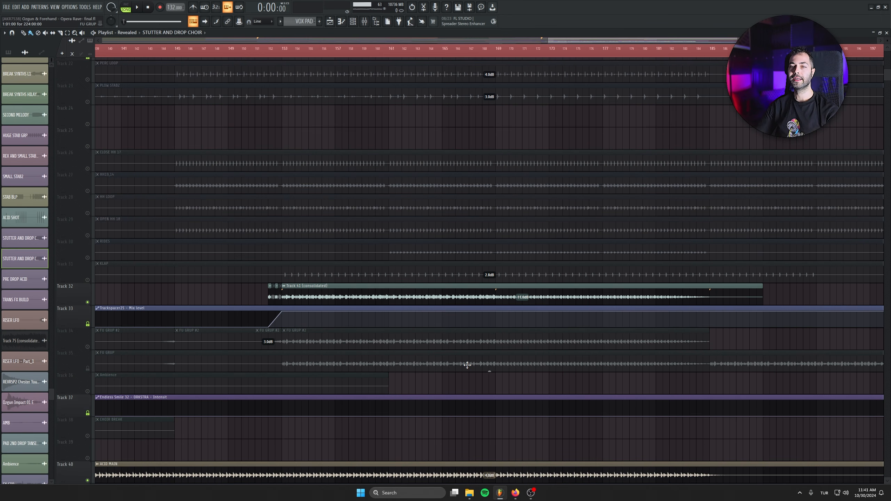
{"action": "scroll", "coordinate": [244, 153], "scroll_direction": "down", "scroll_amount": 5}
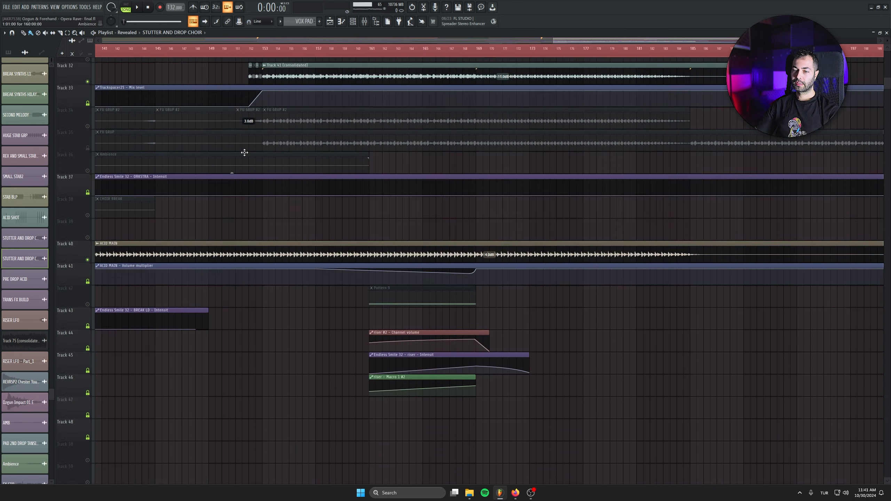
{"action": "left_click", "coordinate": [358, 52]}
{"action": "scroll", "coordinate": [370, 306], "scroll_direction": "up", "scroll_amount": 5}
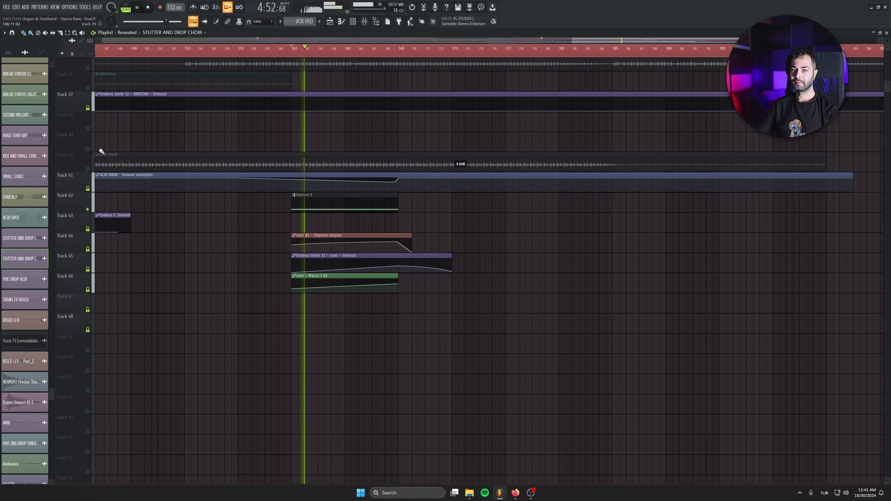
{"action": "key", "text": "space"}
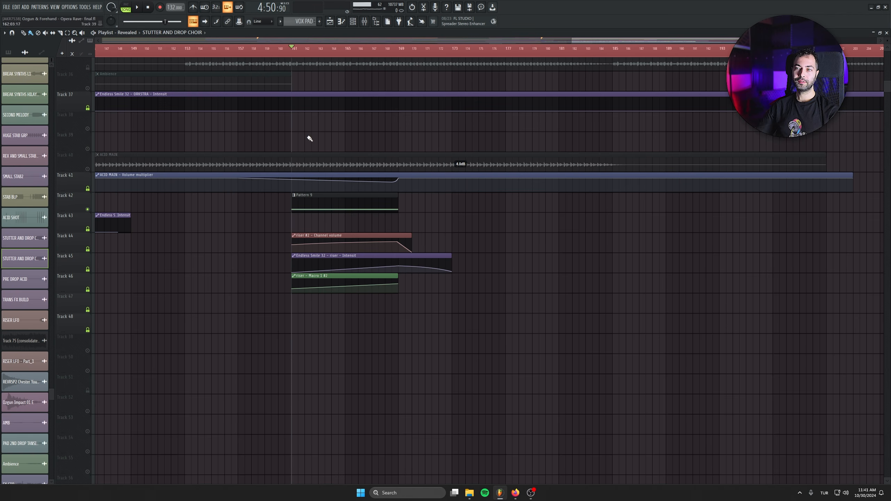
Step: Select Pattern 9, open its riser channel's Serum instrument from the channel rack during playback, and close it after viewing the patch
{"action": "scroll", "coordinate": [306, 127], "scroll_direction": "up", "scroll_amount": 5}
{"action": "scroll", "coordinate": [298, 387], "scroll_direction": "down", "scroll_amount": 3}
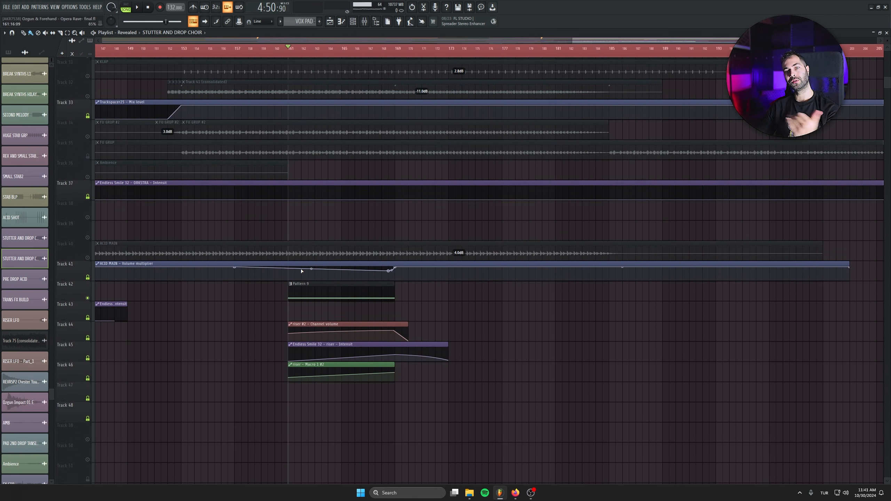
{"action": "left_click", "coordinate": [364, 293]}
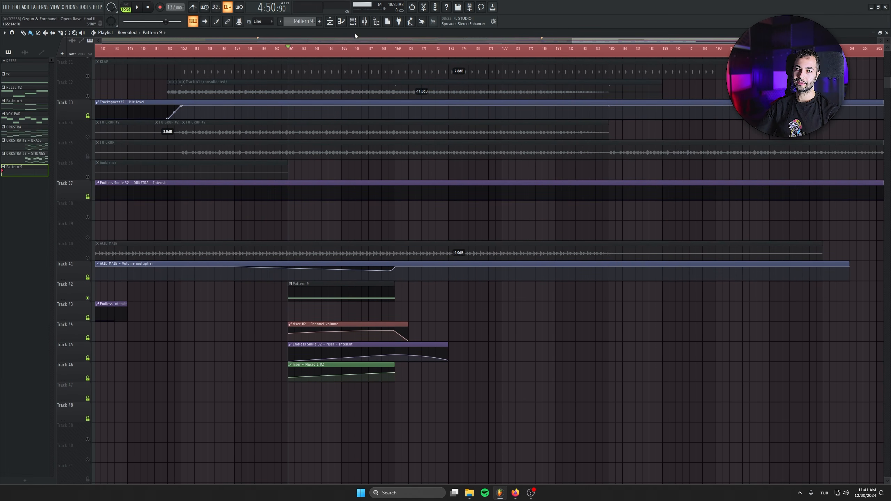
{"action": "left_click", "coordinate": [354, 23]}
{"action": "key", "text": "space"}
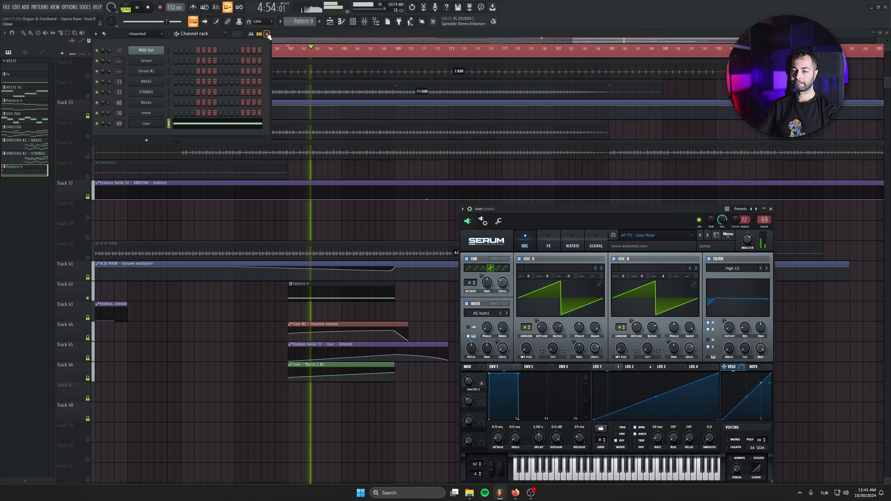
{"action": "key", "text": "F6"}
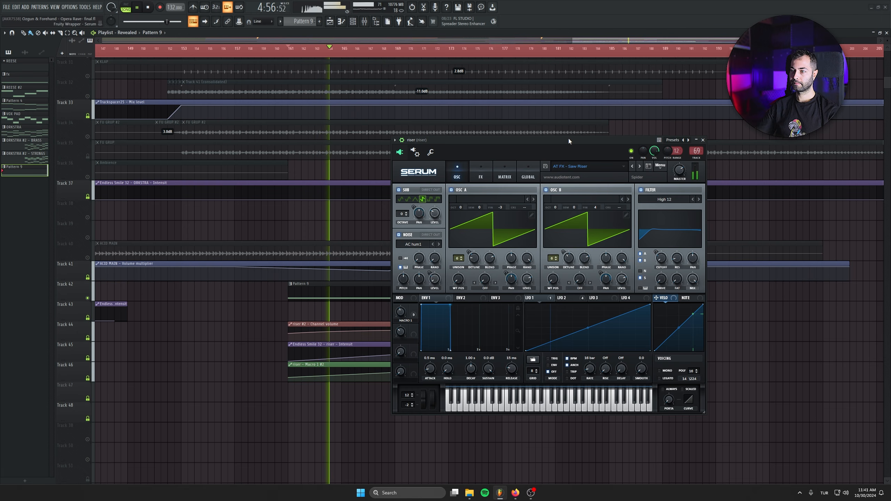
{"action": "left_click_drag", "start_coordinate": [568, 140], "coordinate": [618, 150]}
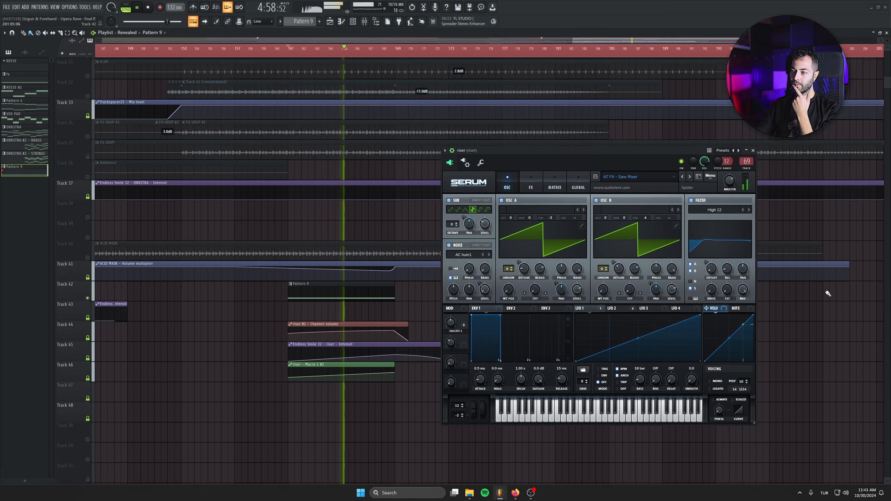
{"action": "left_click", "coordinate": [752, 151]}
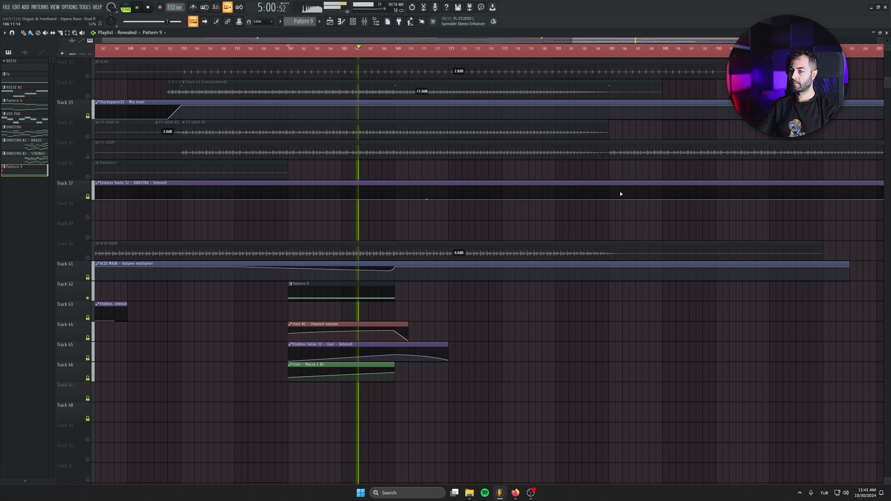
Step: Stop the riser playback, restore all playlist tracks from solo, and show the mixer with the Master track selected
{"action": "left_click_drag", "start_coordinate": [493, 168], "coordinate": [459, 3]}
{"action": "left_click_drag", "start_coordinate": [515, 344], "coordinate": [506, 143]}
{"action": "left_click_drag", "start_coordinate": [523, 412], "coordinate": [532, 140]}
{"action": "left_click_drag", "start_coordinate": [522, 327], "coordinate": [543, 346]}
{"action": "left_click_drag", "start_coordinate": [517, 178], "coordinate": [519, 382]}
{"action": "left_click_drag", "start_coordinate": [478, 199], "coordinate": [480, 488]}
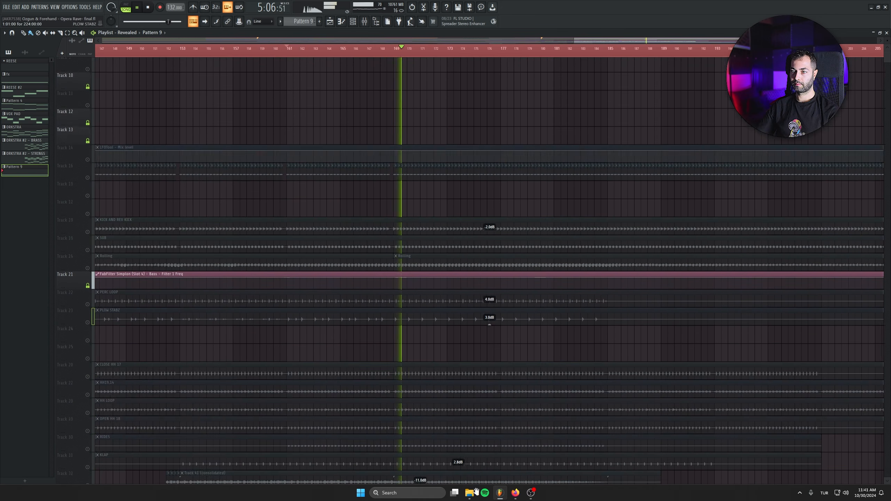
{"action": "left_click_drag", "start_coordinate": [480, 218], "coordinate": [453, 384]}
{"action": "left_click", "coordinate": [148, 8]}
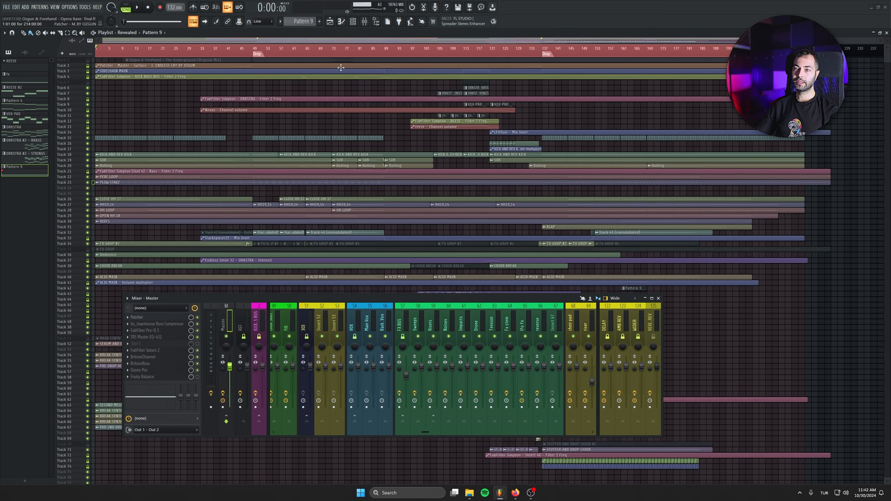
Step: Place the playhead at the second Drop marker in the full arrangement
{"action": "left_click", "coordinate": [253, 45]}
{"action": "left_click", "coordinate": [477, 45]}
{"action": "left_click", "coordinate": [539, 45]}
{"action": "left_click_drag", "start_coordinate": [526, 148], "coordinate": [276, 141]}
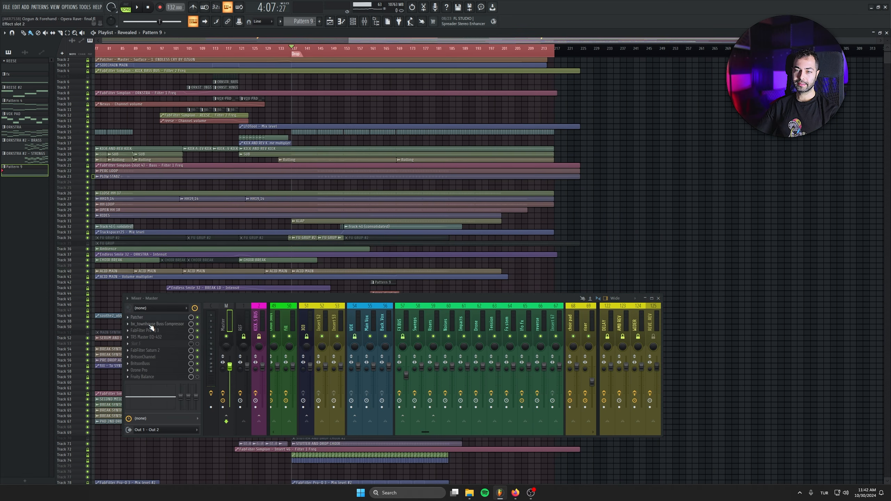
Step: Open the Master track's bx_townhouse Buss Compressor above the mixer and play the drop through it
{"action": "left_click", "coordinate": [150, 324]}
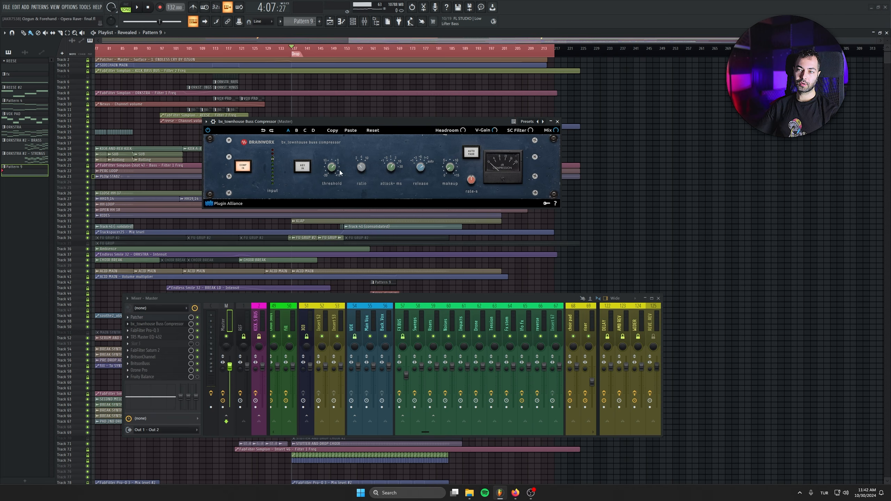
{"action": "left_click_drag", "start_coordinate": [337, 122], "coordinate": [339, 173]}
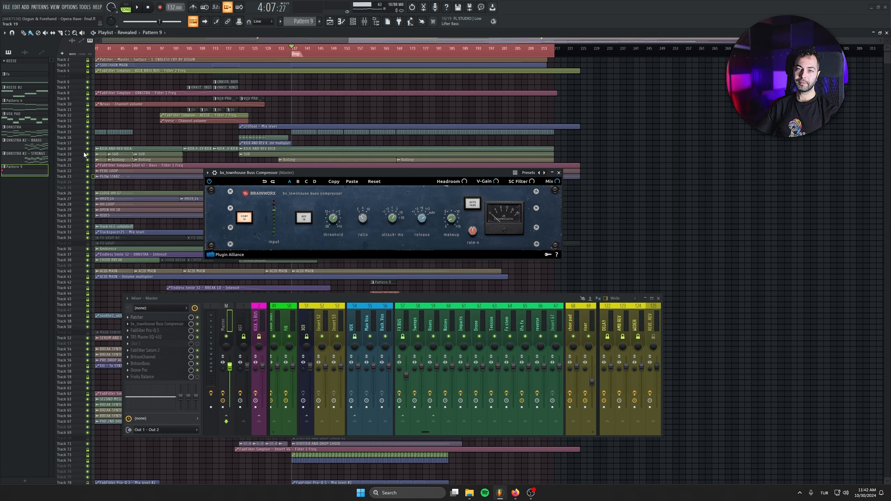
{"action": "key", "text": "space"}
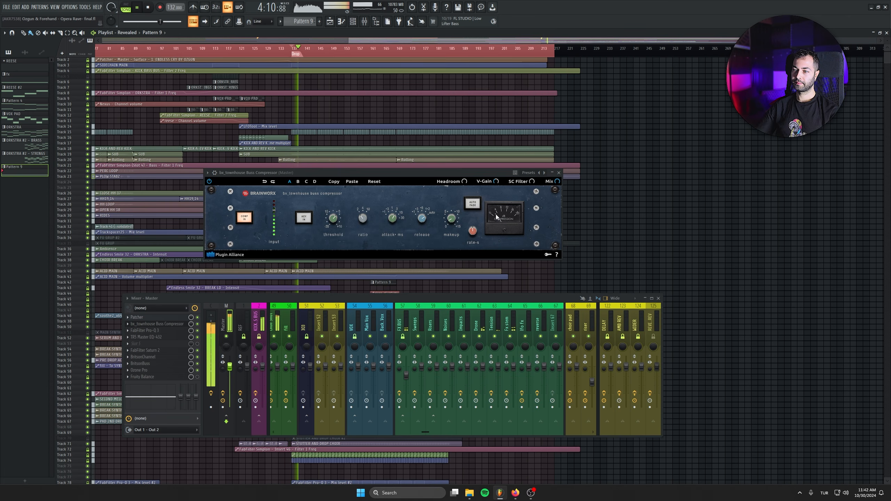
Step: Stop playback, open the Master track's FabFilter Pro-Q 3, and play the second drop through it from the Drop marker
{"action": "key", "text": "space"}
{"action": "left_click", "coordinate": [295, 53]}
{"action": "left_click", "coordinate": [157, 330]}
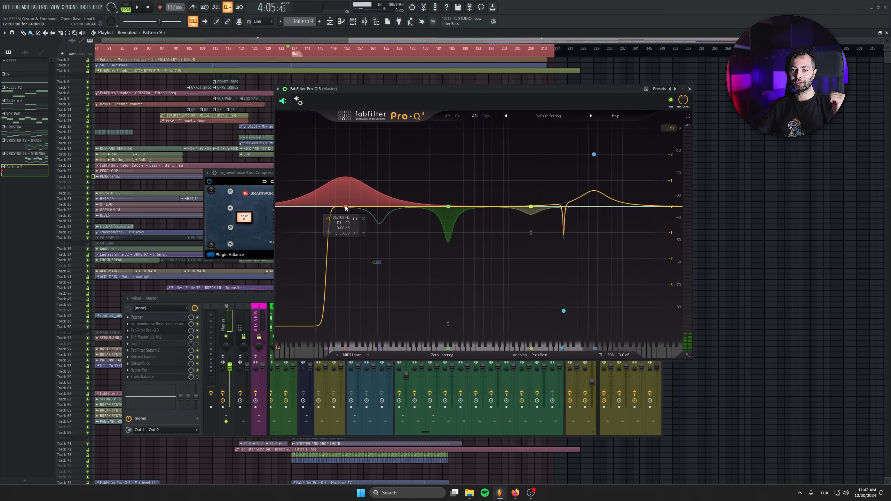
{"action": "left_click", "coordinate": [295, 50]}
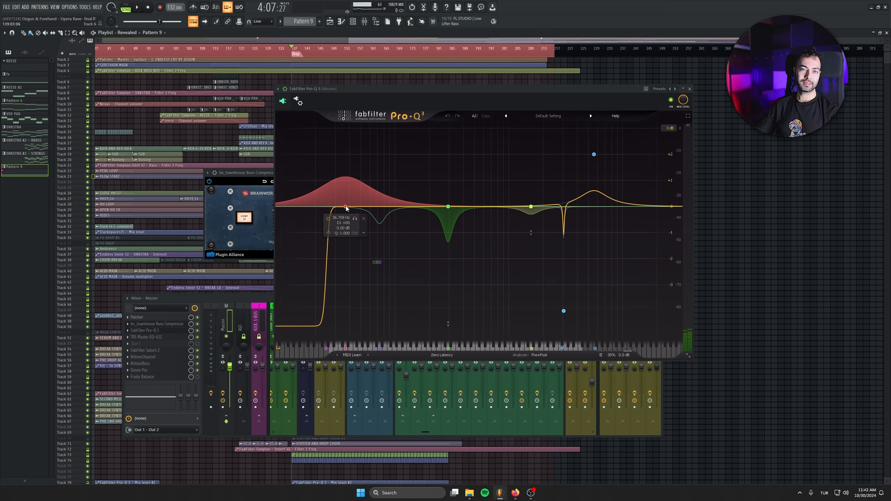
{"action": "key", "text": "space"}
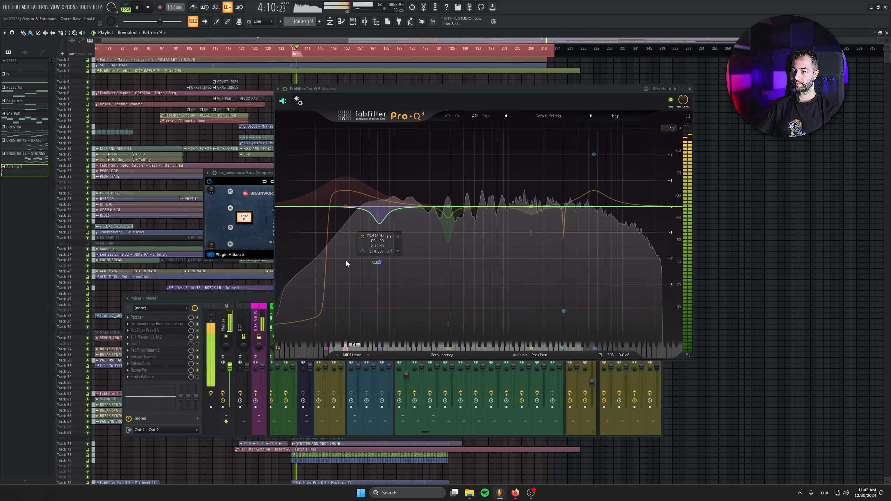
{"action": "key", "text": "space"}
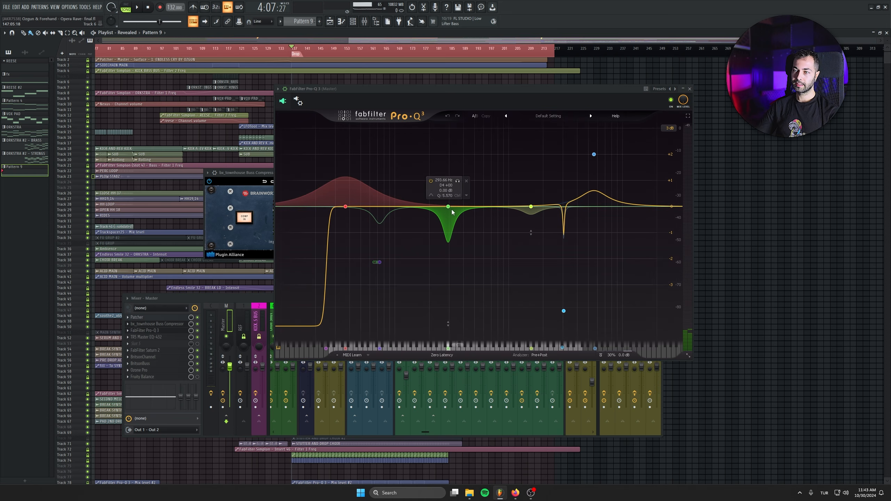
Step: Solo the Pro-Q 3 dynamic band near 294 Hz, listen to it on the drop, and unsolo it
{"action": "left_click", "coordinate": [458, 181]}
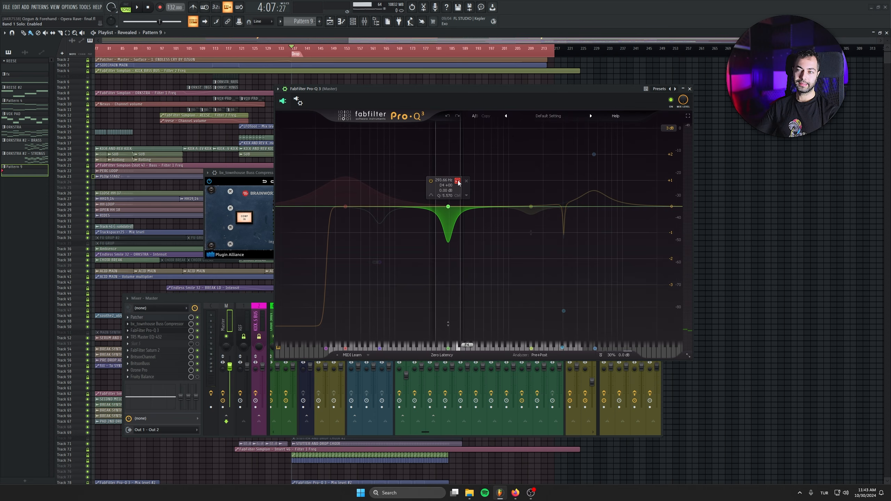
{"action": "key", "text": "space"}
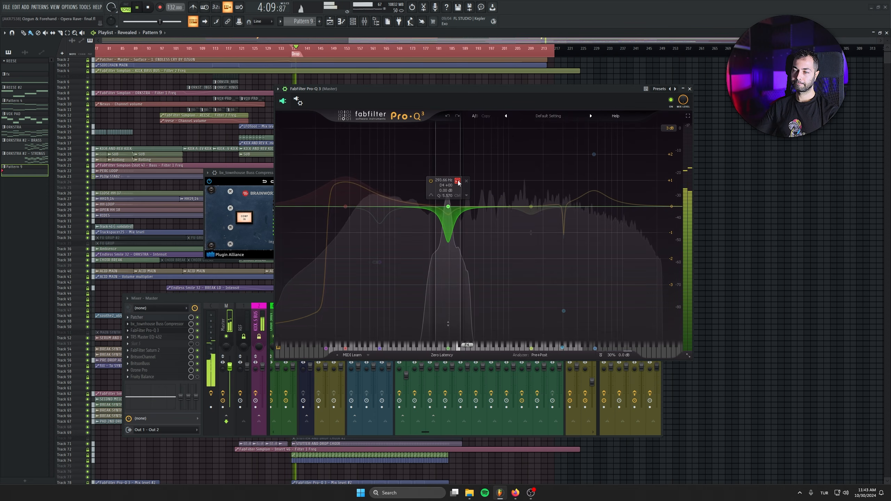
{"action": "left_click", "coordinate": [457, 181]}
{"action": "key", "text": "space"}
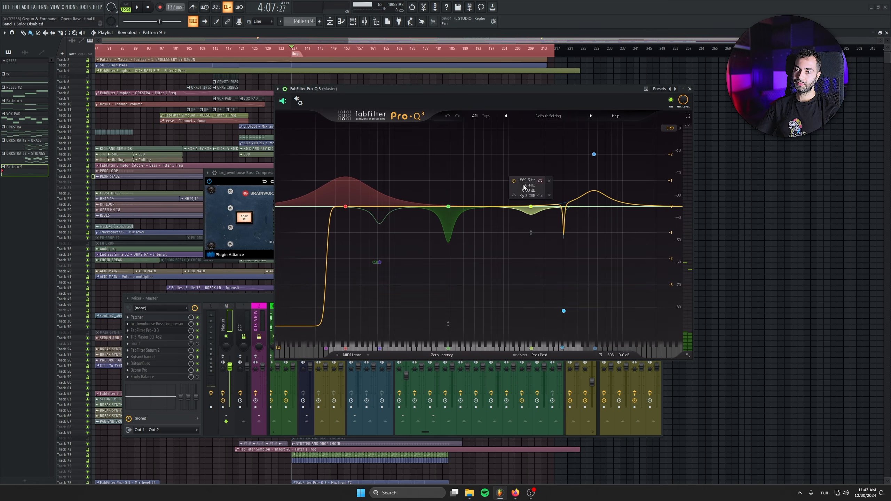
Step: Solo the narrow Pro-Q 3 notch near 3 kHz, play the drop through it, and unsolo it
{"action": "mouse_move", "coordinate": [557, 314]}
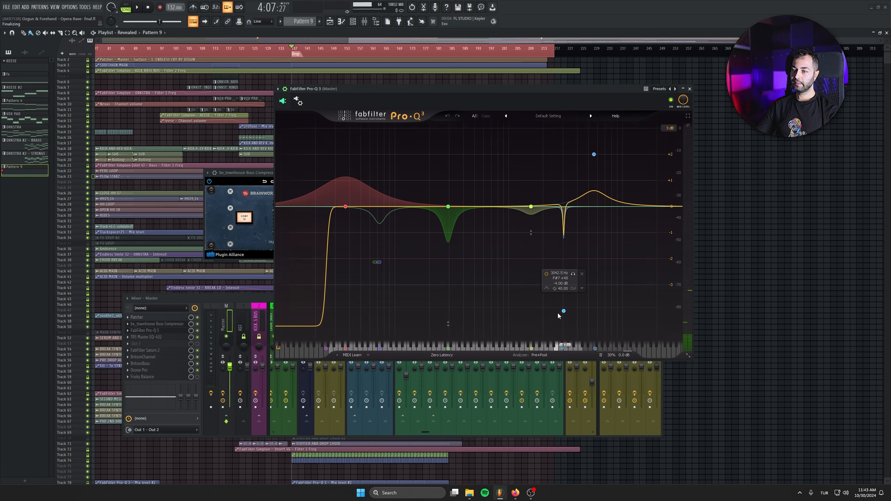
{"action": "left_click", "coordinate": [573, 274]}
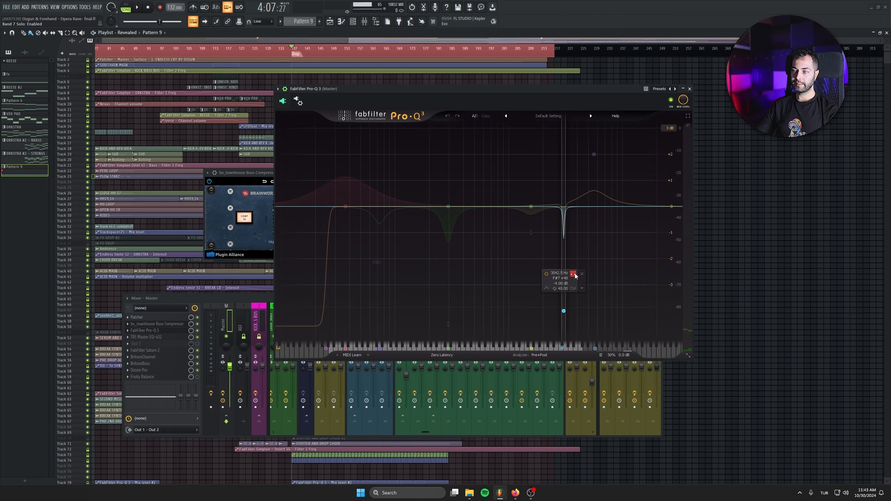
{"action": "key", "text": "space"}
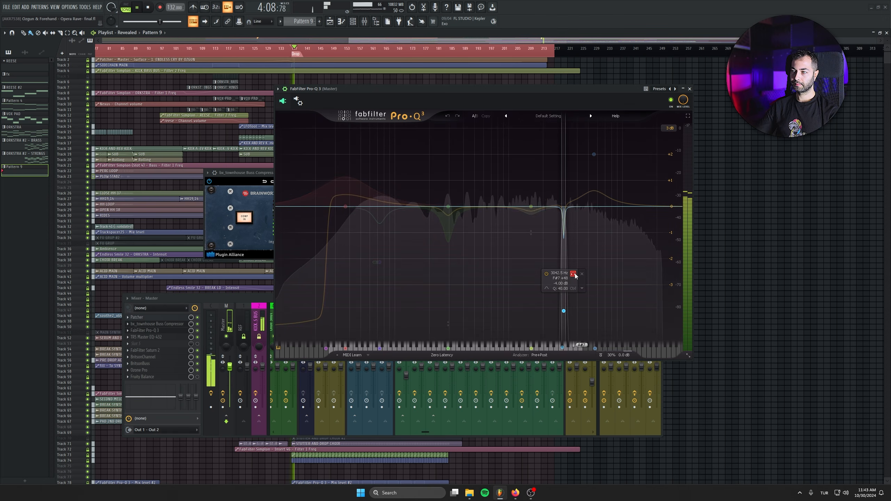
{"action": "left_click", "coordinate": [574, 274]}
{"action": "mouse_move", "coordinate": [593, 157]}
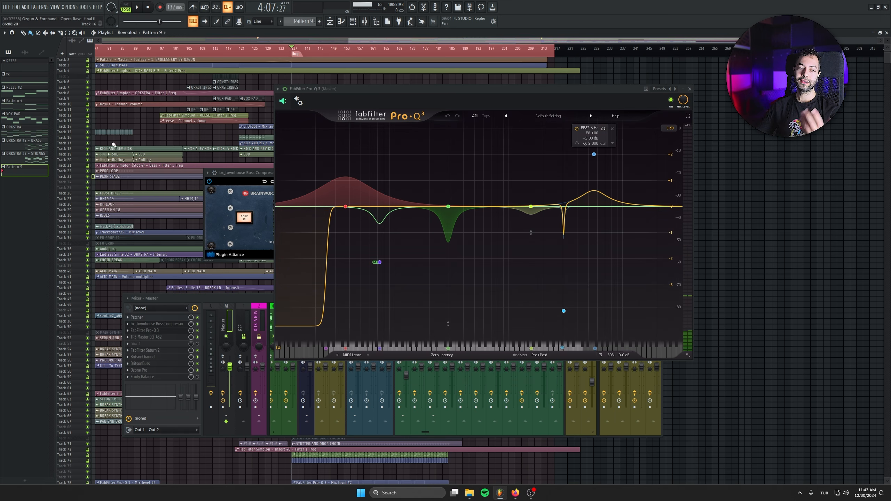
Step: View the Master track's TR5 Master EQ-432 and close it, and open FabFilter Saturn 2 in place of Pro-Q 3
{"action": "left_click", "coordinate": [146, 337]}
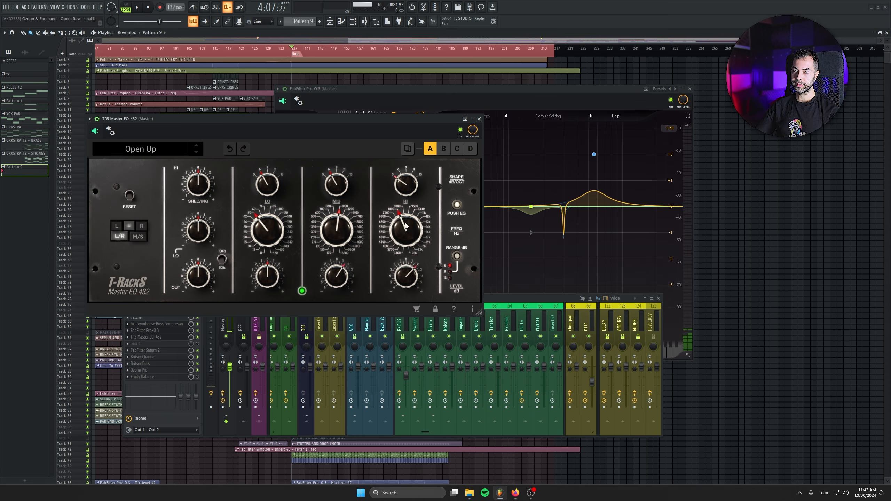
{"action": "left_click", "coordinate": [480, 119]}
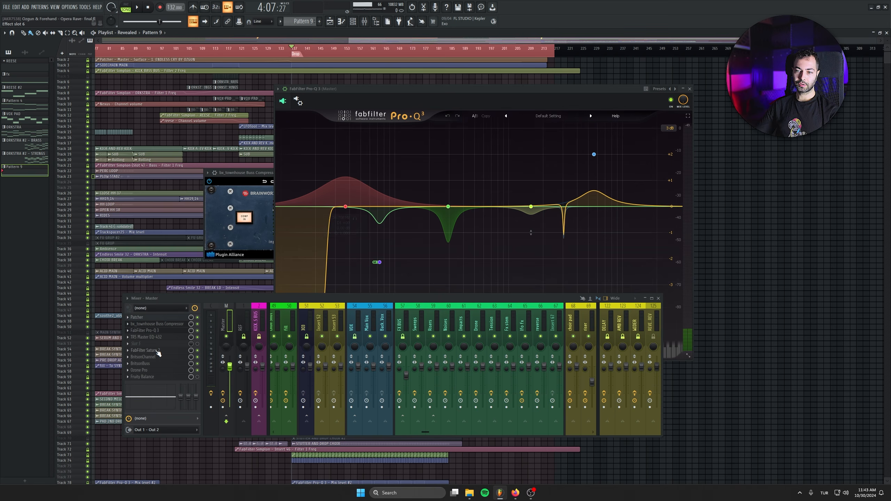
{"action": "left_click", "coordinate": [147, 351]}
{"action": "left_click", "coordinate": [689, 88]}
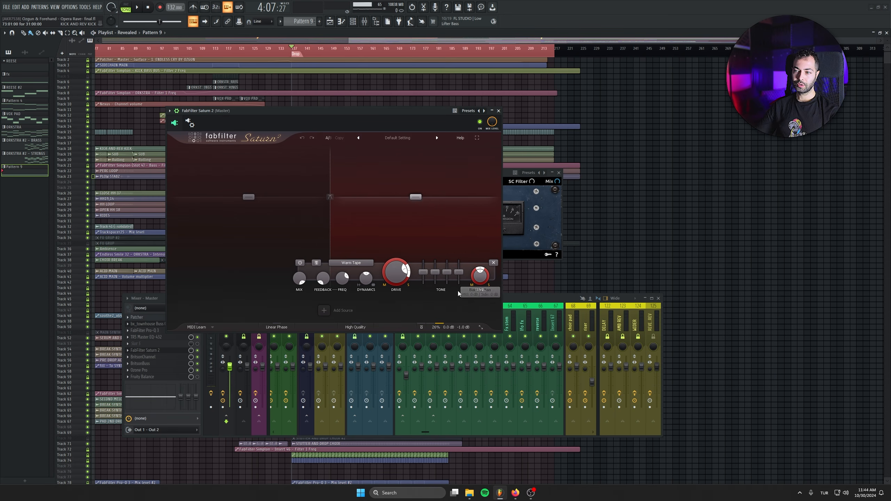
{"action": "mouse_move", "coordinate": [399, 278]}
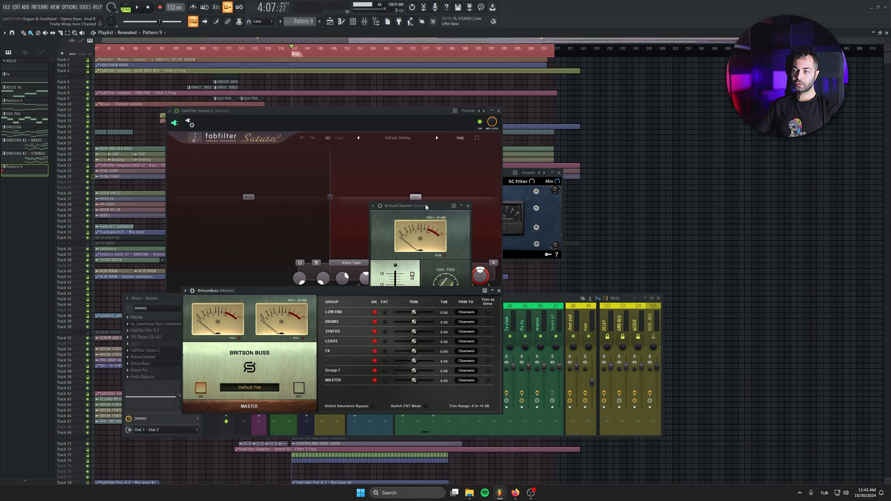
Step: Arrange the Master's BritsonChannel and BritsonBuss windows side by side above the mixer
{"action": "left_click_drag", "start_coordinate": [426, 208], "coordinate": [246, 116]}
{"action": "left_click_drag", "start_coordinate": [326, 291], "coordinate": [443, 115]}
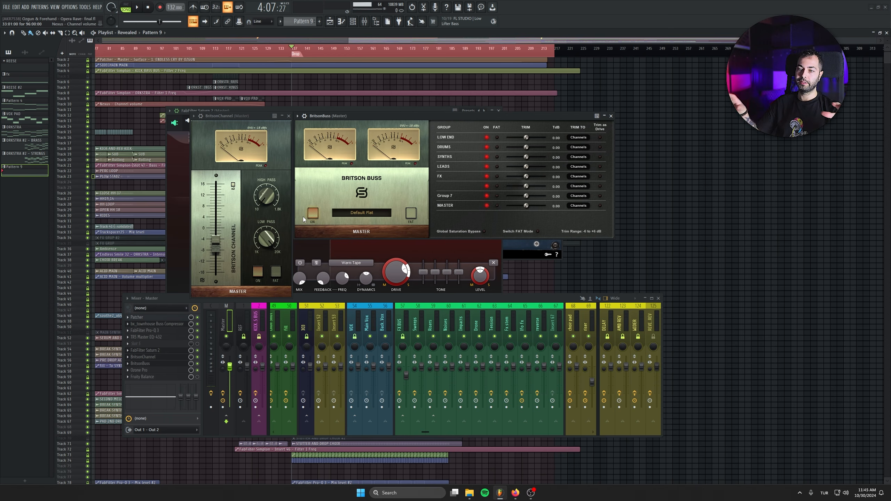
Step: Browse the effect chains of several mixer tracks and open the BritsonChannel on the CHOIR GRP track
{"action": "left_click", "coordinate": [306, 318]}
{"action": "left_click", "coordinate": [288, 320]}
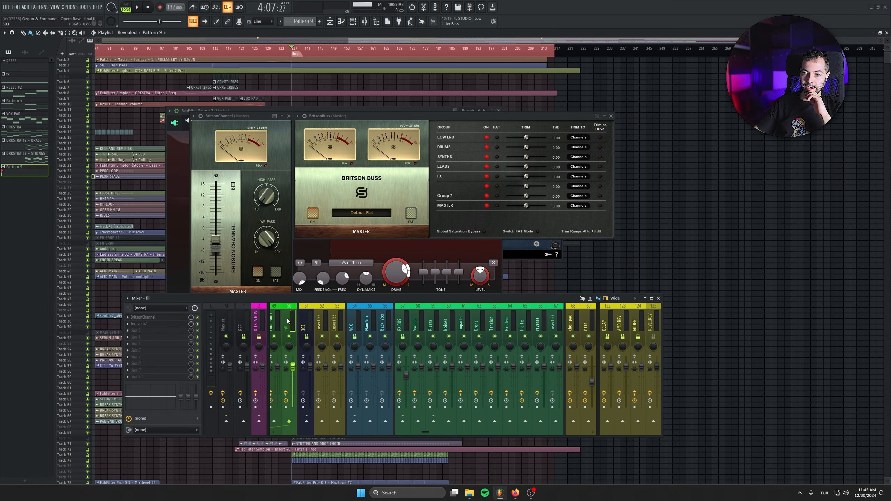
{"action": "scroll", "coordinate": [287, 320], "scroll_direction": "up", "scroll_amount": 5}
{"action": "left_click", "coordinate": [301, 320]}
{"action": "left_click", "coordinate": [286, 319]}
{"action": "scroll", "coordinate": [295, 314], "scroll_direction": "up", "scroll_amount": 5}
{"action": "left_click", "coordinate": [503, 322]}
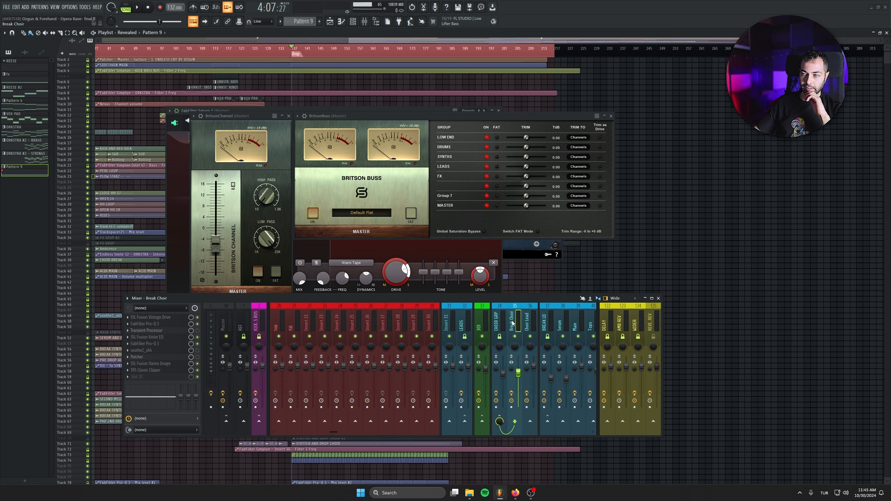
{"action": "left_click", "coordinate": [143, 377]}
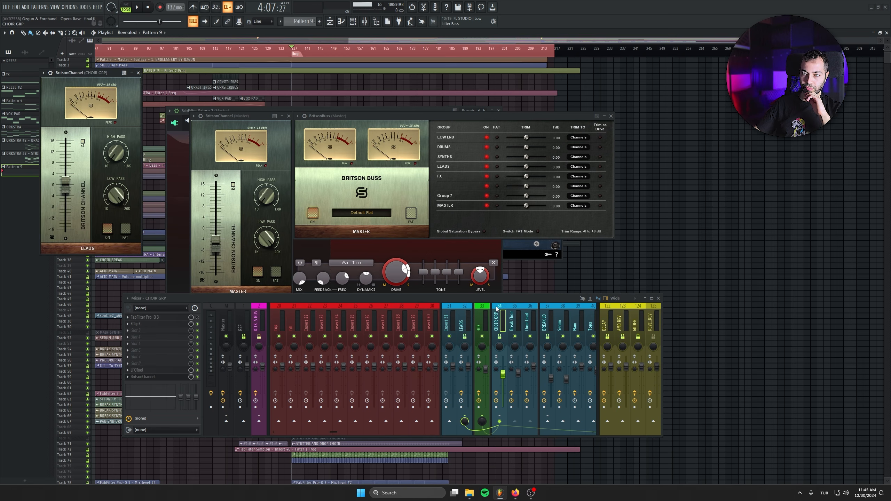
Step: Open the Hats track's BritsonChannel from the drum section, and close both the Hats and CHOIR GRP BritsonChannel windows
{"action": "scroll", "coordinate": [463, 320], "scroll_direction": "up", "scroll_amount": 6}
{"action": "left_click", "coordinate": [441, 321]}
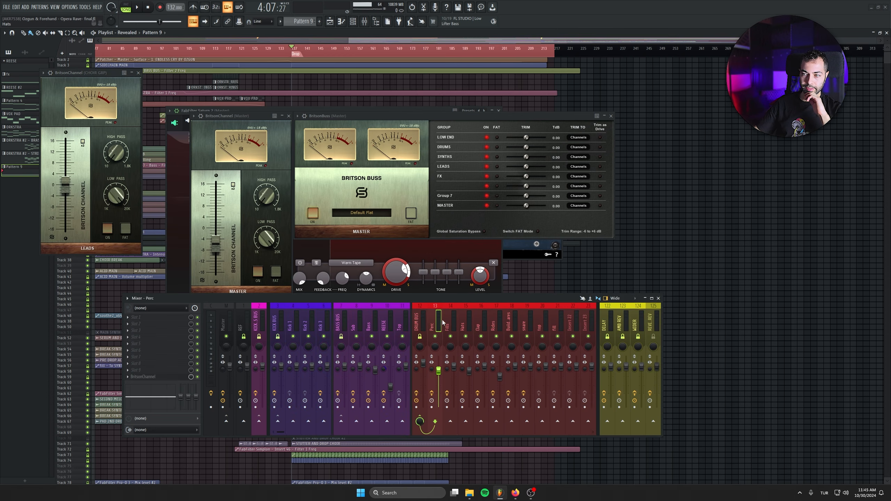
{"action": "left_click", "coordinate": [450, 320]}
{"action": "left_click", "coordinate": [462, 320]}
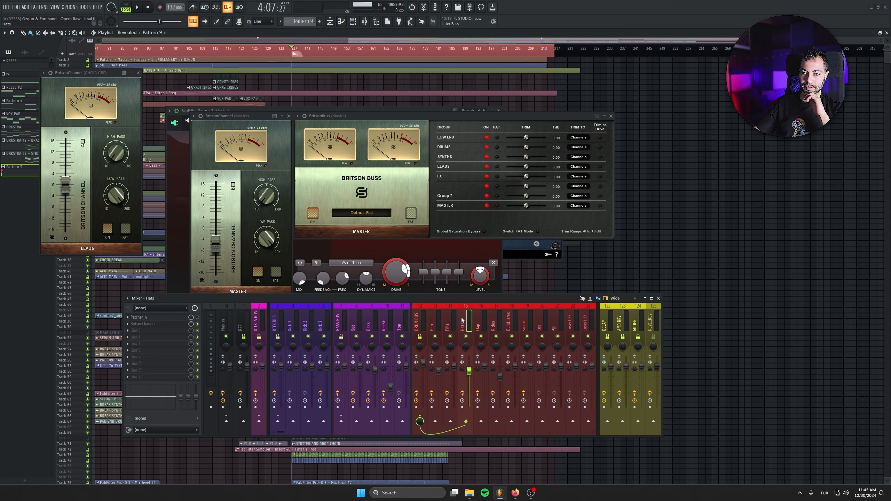
{"action": "left_click", "coordinate": [145, 324]}
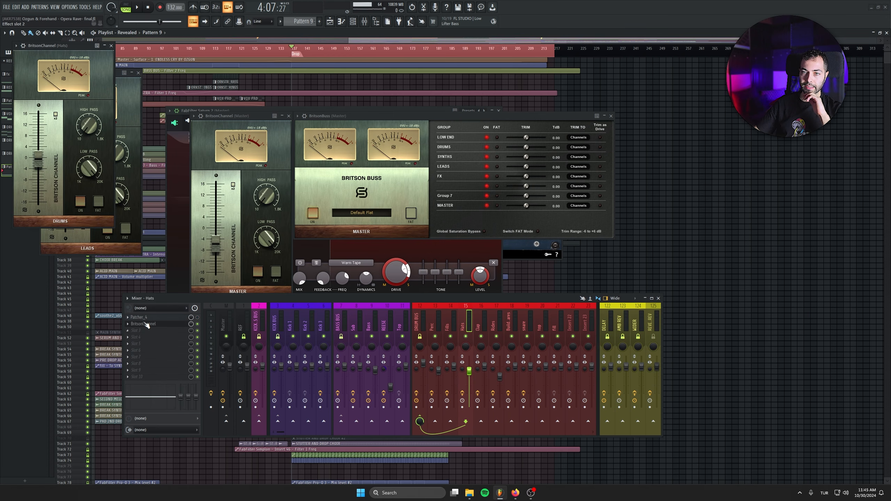
{"action": "left_click", "coordinate": [111, 46]}
{"action": "left_click", "coordinate": [138, 73]}
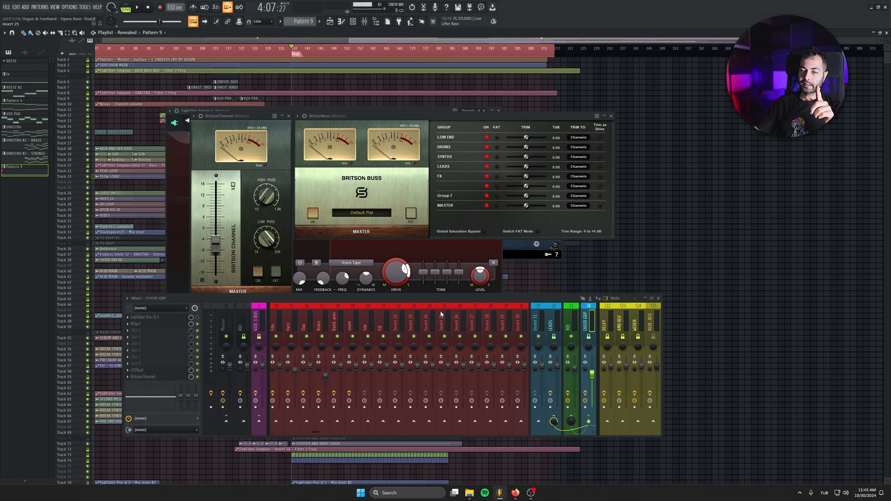
Step: Review the Master's BritsonChannel and BritsonBuss side by side, and close both windows
{"action": "left_click_drag", "start_coordinate": [239, 117], "coordinate": [236, 79]}
{"action": "left_click_drag", "start_coordinate": [234, 74], "coordinate": [224, 117]}
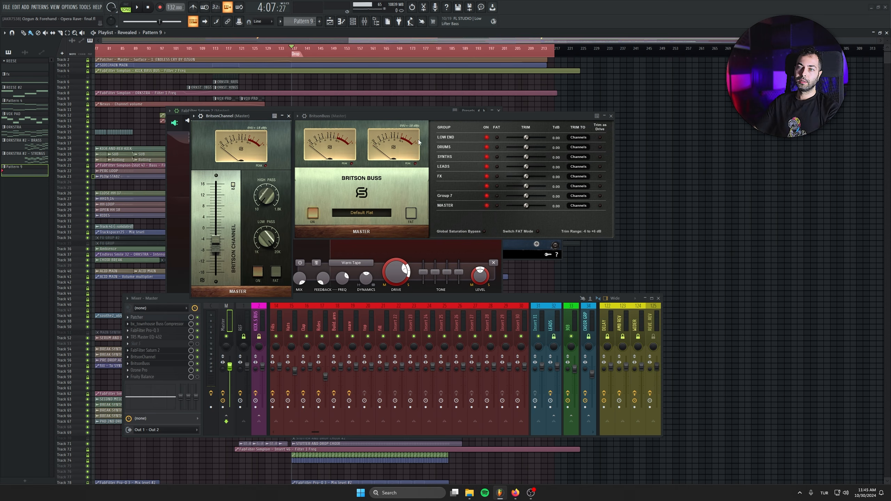
{"action": "mouse_move", "coordinate": [360, 115]}
{"action": "left_mouse_down"}
{"action": "mouse_move", "coordinate": [369, 119]}
{"action": "mouse_move", "coordinate": [365, 107]}
{"action": "mouse_move", "coordinate": [439, 108]}
{"action": "mouse_move", "coordinate": [388, 131]}
{"action": "mouse_move", "coordinate": [360, 125]}
{"action": "mouse_move", "coordinate": [364, 116]}
{"action": "left_mouse_up"}
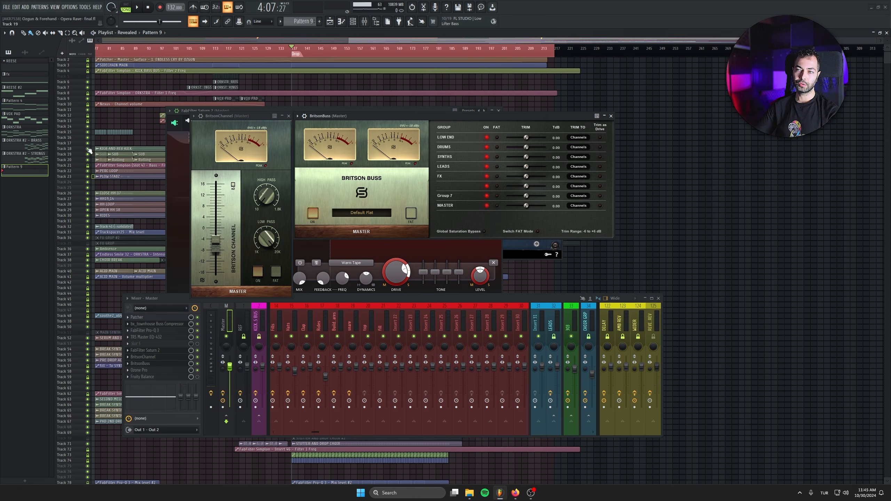
{"action": "left_click", "coordinate": [611, 116]}
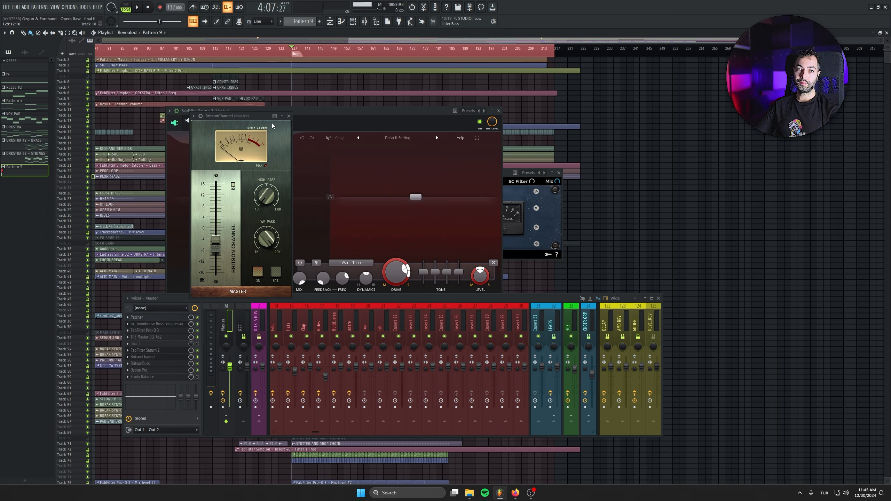
{"action": "left_click", "coordinate": [290, 116]}
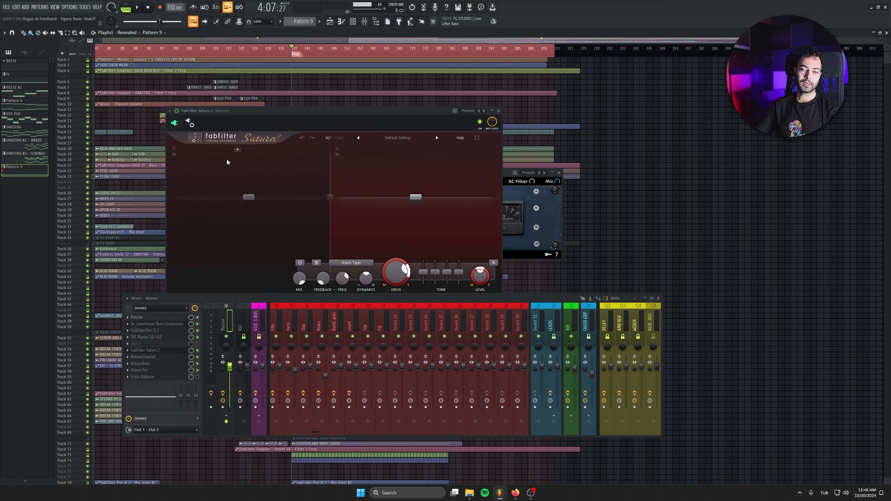
Step: Open the Master track's Ozone Pro and view its Imager, Exciter and Maximizer modules in turn
{"action": "left_click", "coordinate": [139, 370]}
{"action": "left_click", "coordinate": [102, 182]}
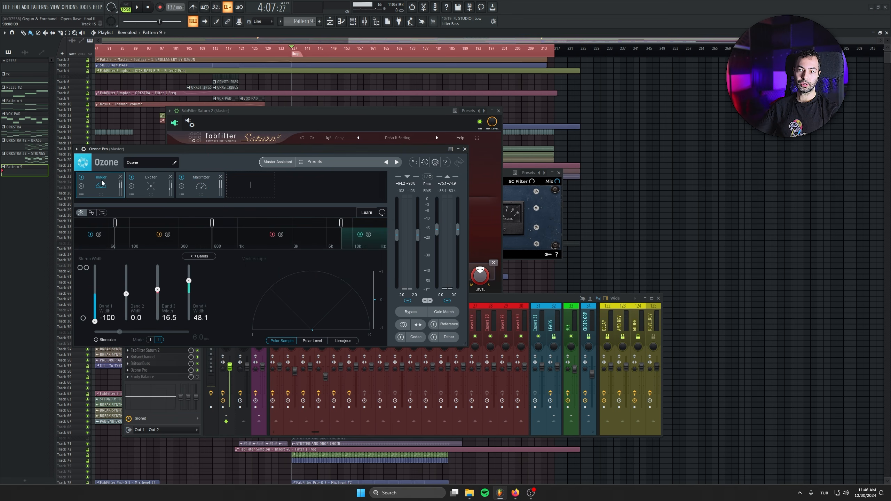
{"action": "left_click_drag", "start_coordinate": [194, 149], "coordinate": [215, 137]}
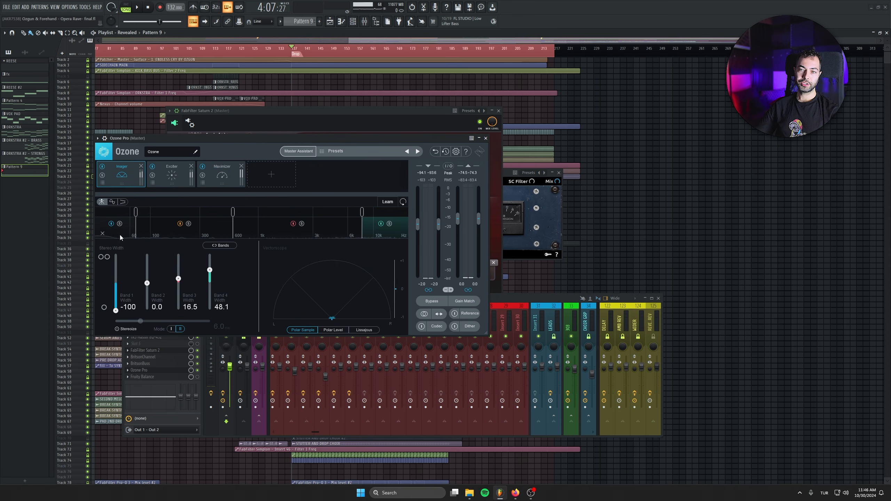
{"action": "mouse_move", "coordinate": [135, 220]}
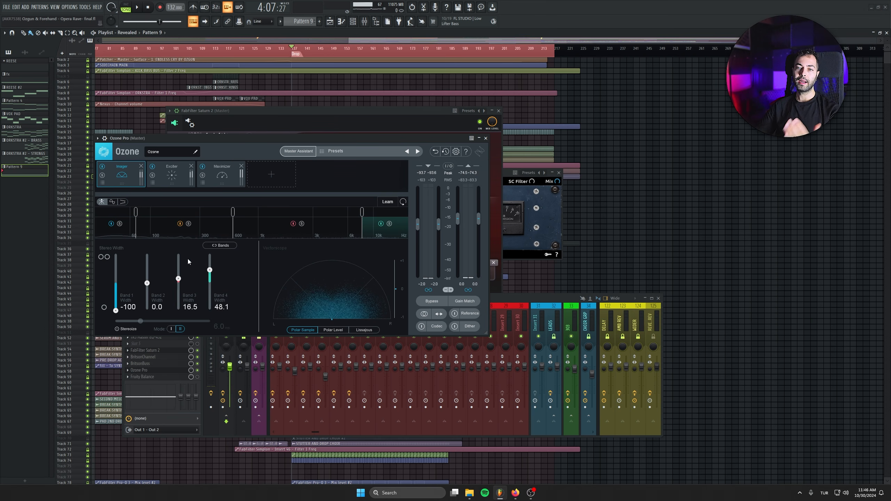
{"action": "left_click", "coordinate": [172, 174]}
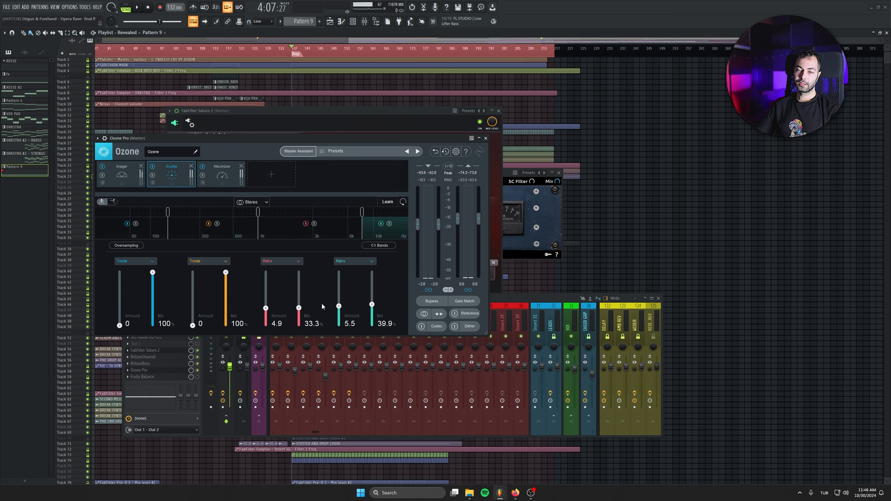
{"action": "left_click", "coordinate": [221, 173]}
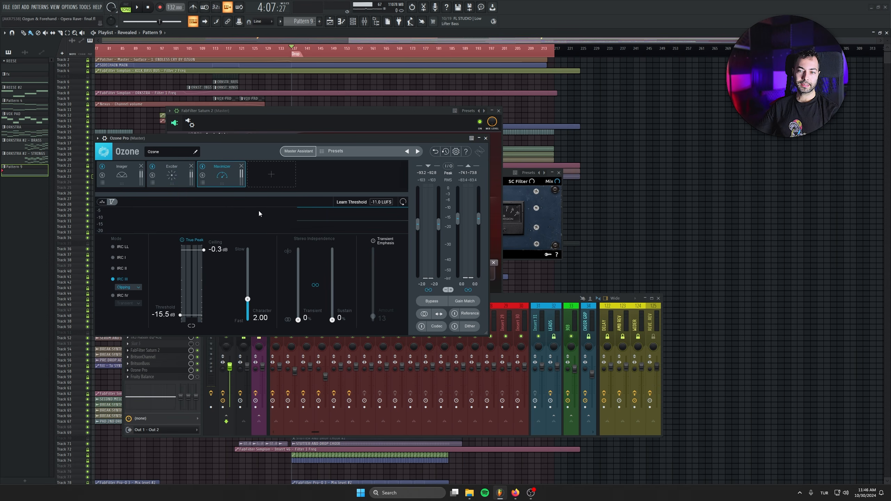